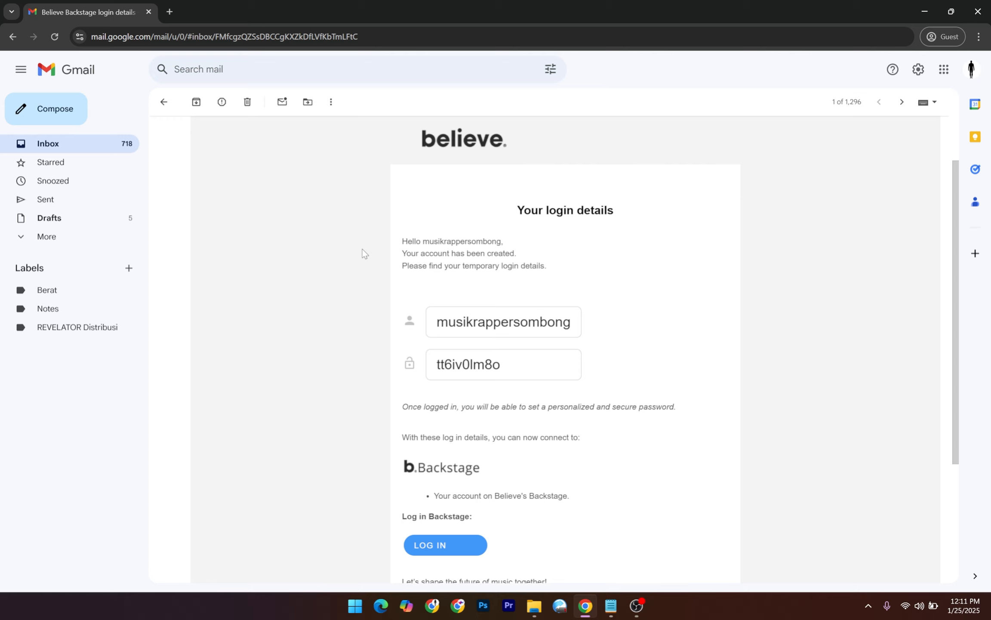
Scroll the Backstage login-details email and highlight its 'Your login details' heading.
scroll(344, 271, "up", 2)
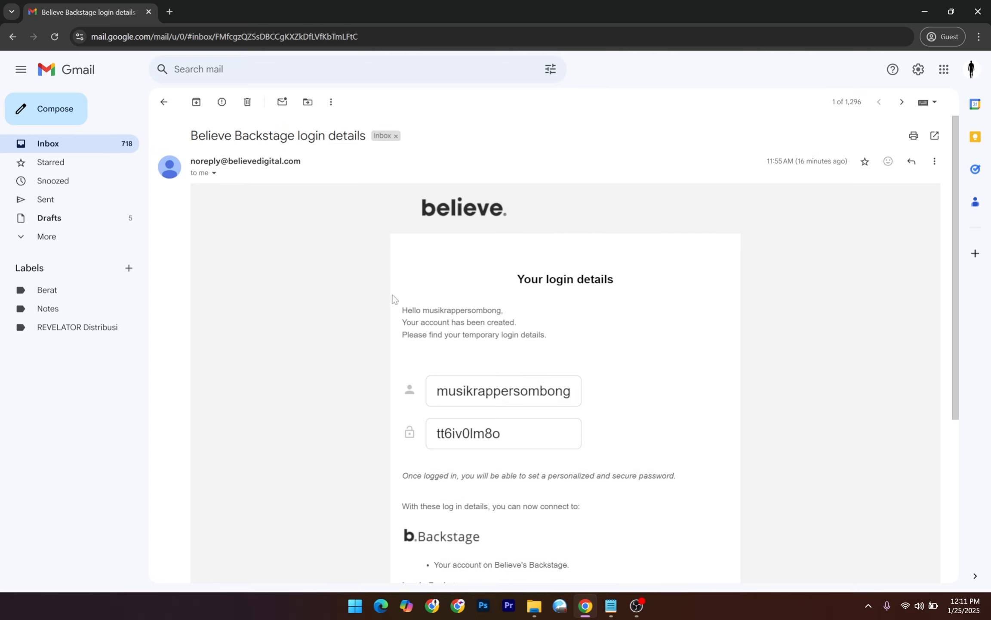
left_click_drag(420, 209, 478, 209)
left_click_drag(519, 280, 622, 279)
left_click(622, 279)
Highlight the username and temporary password shown in the email.
scroll(460, 339, "down", 3)
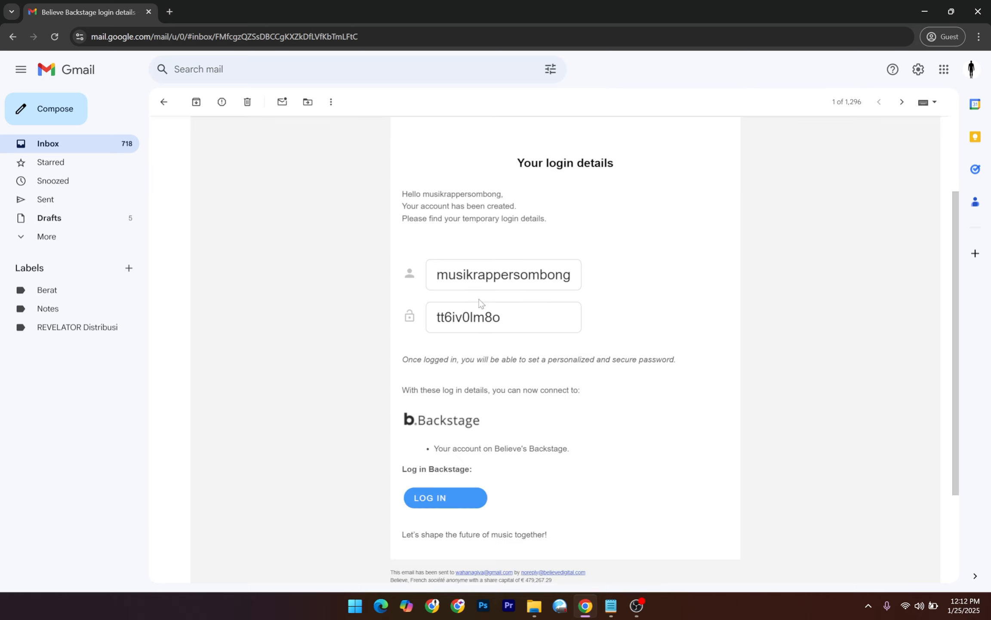
left_click_drag(440, 277, 540, 276)
left_click(565, 278)
scroll(525, 355, "up", 3)
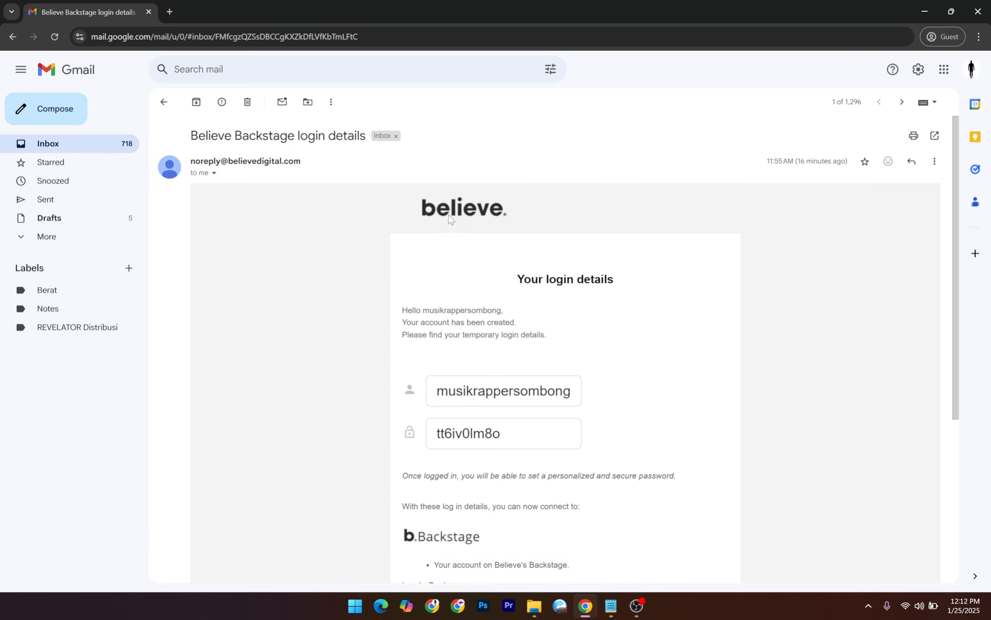
scroll(473, 293, "down", 1)
scroll(478, 306, "down", 3)
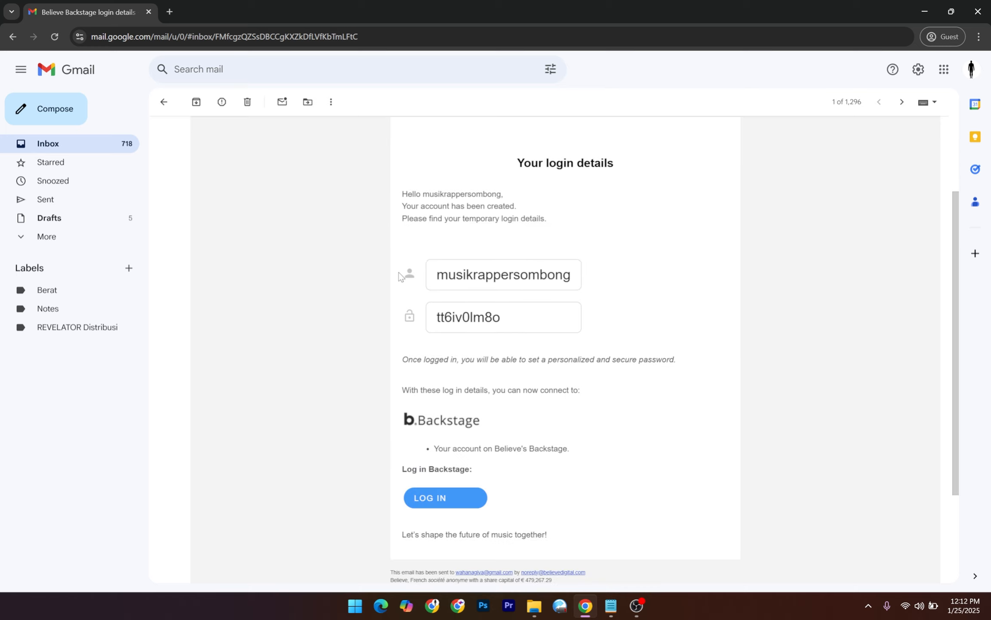
left_click_drag(437, 278, 584, 276)
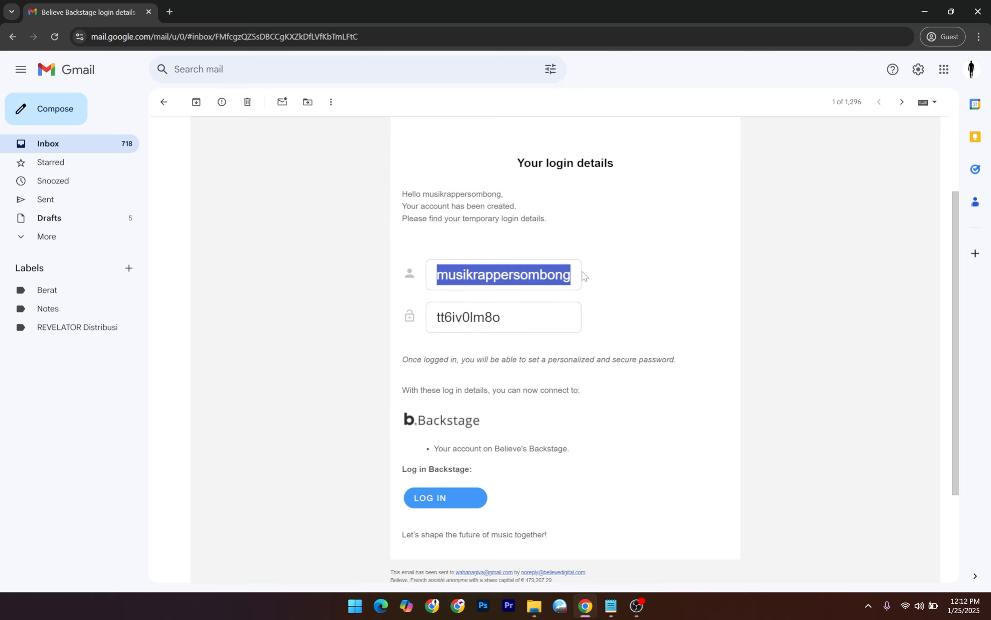
left_click(574, 282)
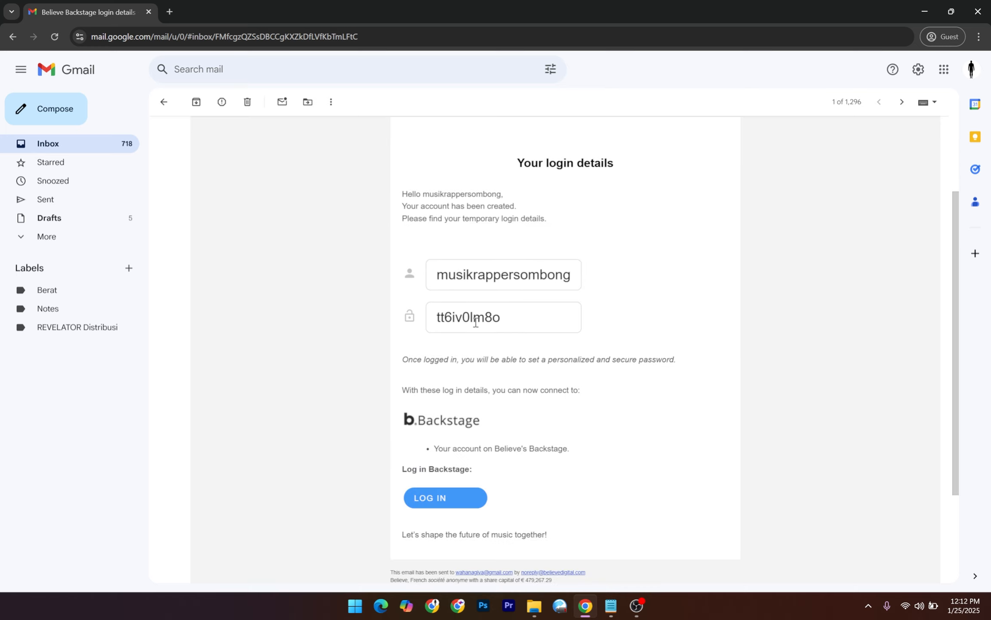
left_click_drag(493, 320, 445, 319)
left_click(526, 325)
Open the Backstage login page and paste the username copied from the email.
left_click(457, 502)
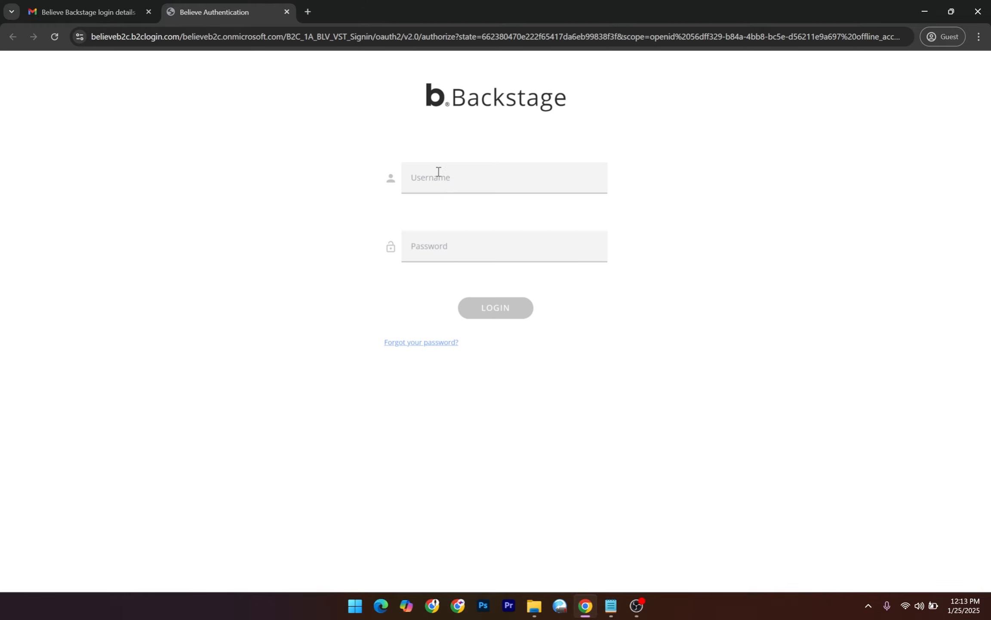
left_click(451, 184)
left_click(88, 16)
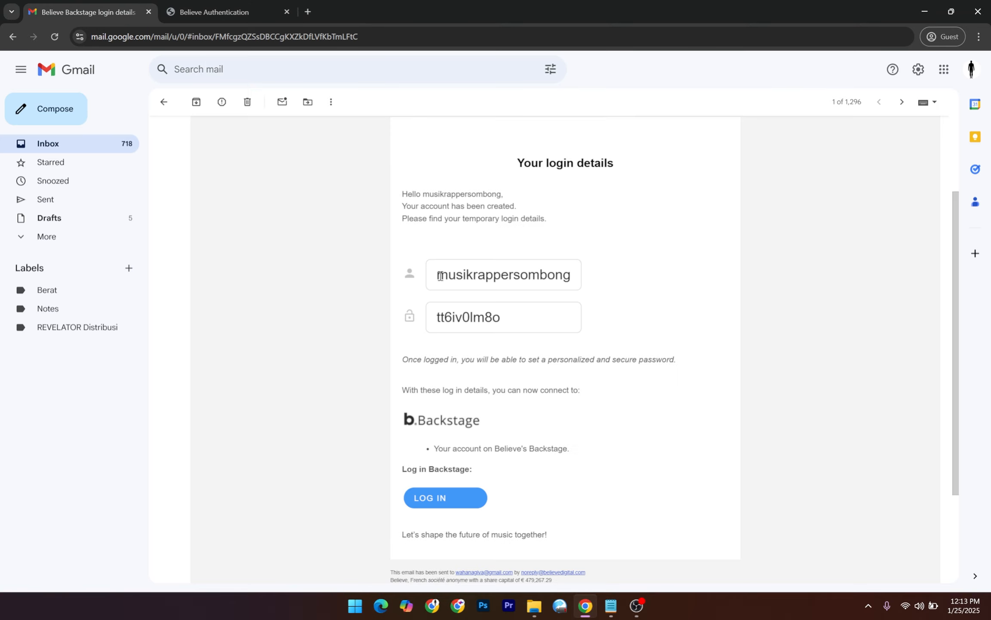
left_click_drag(438, 275, 577, 281)
key("ctrl+c")
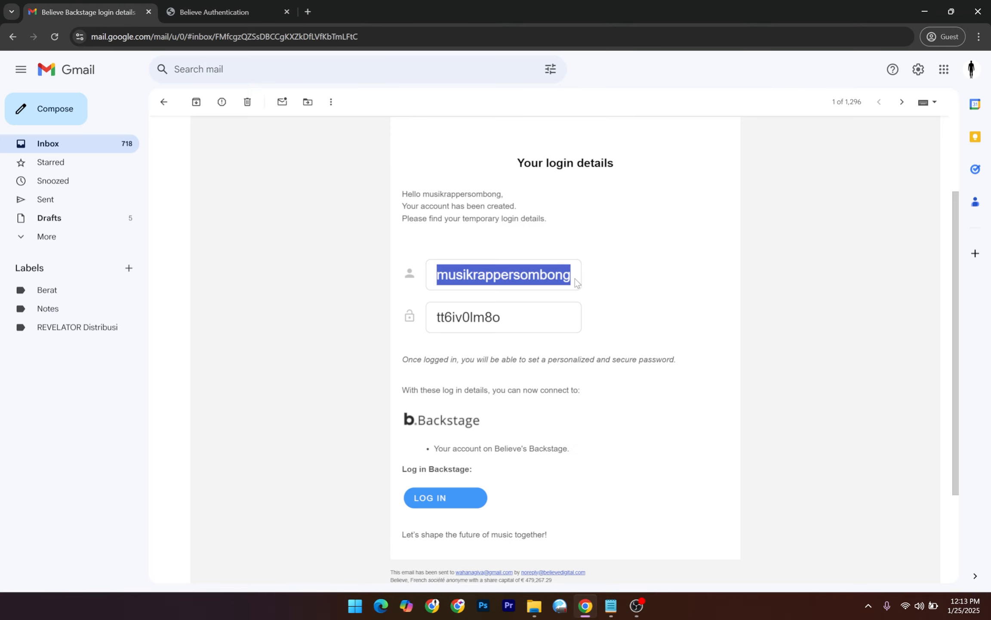
left_click(202, 16)
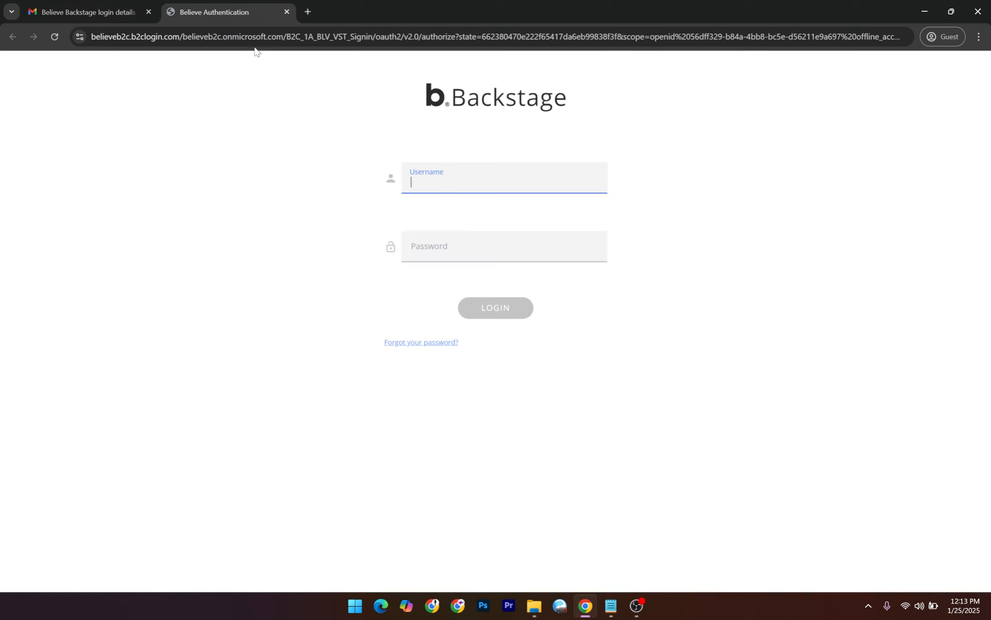
right_click(451, 186)
left_click(486, 300)
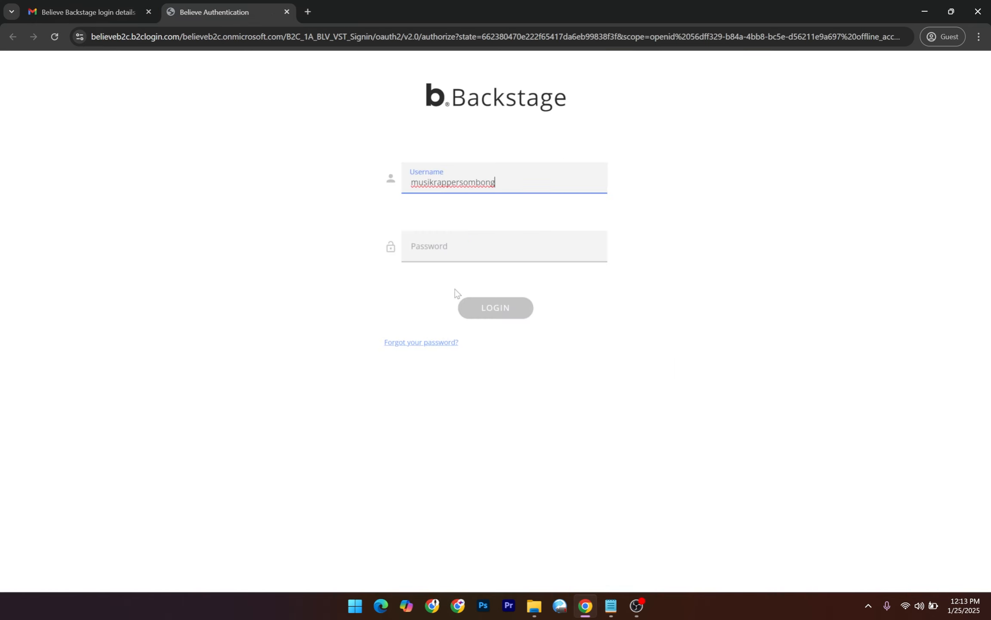
Copy the temporary password from the email into the Password field and log in.
left_click(103, 14)
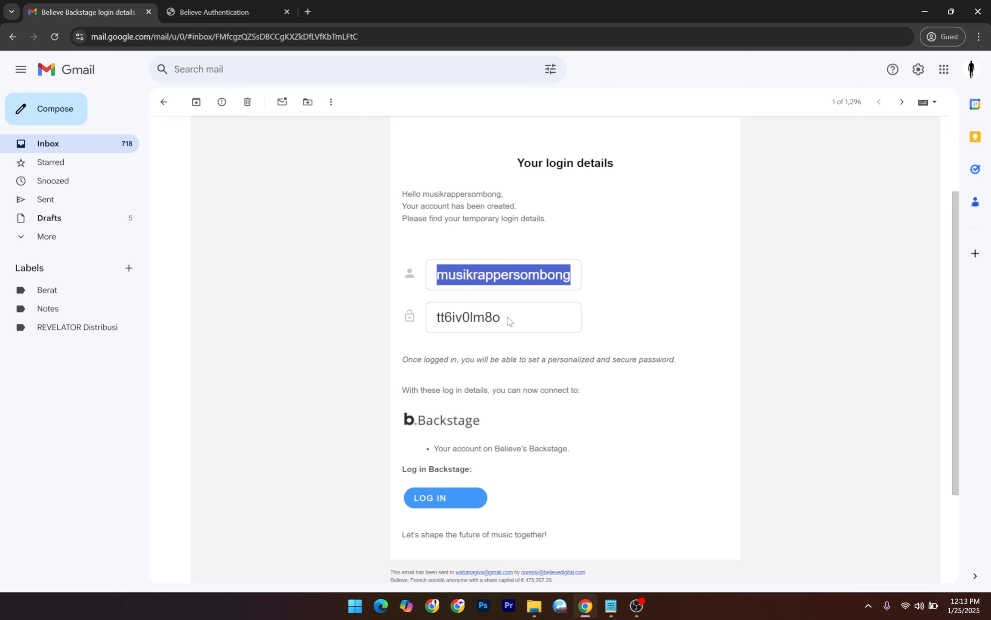
left_click_drag(510, 320, 428, 320)
right_click(473, 321)
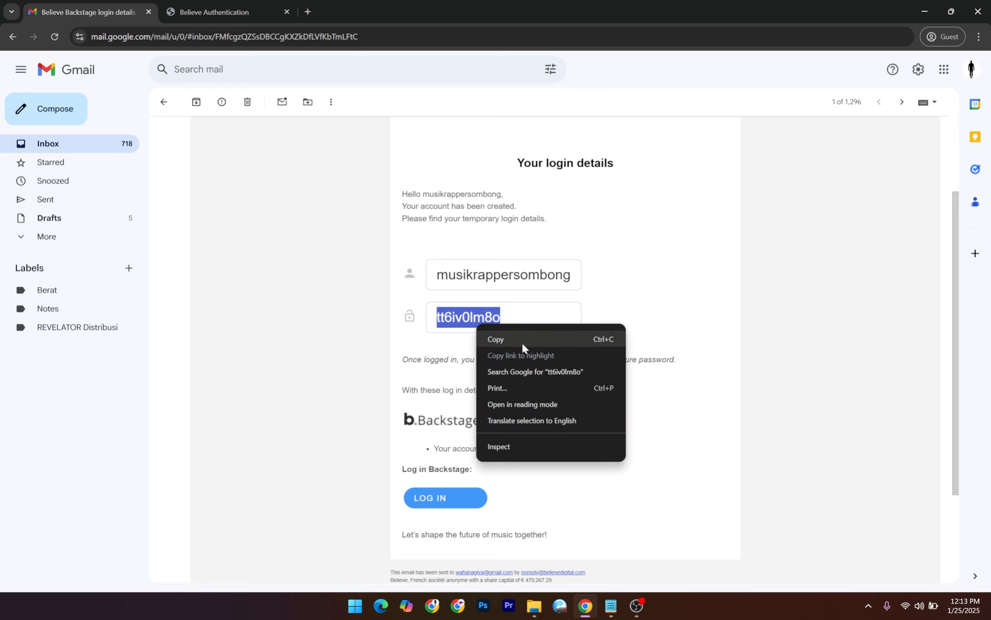
left_click(490, 338)
left_click(244, 12)
left_click(472, 253)
right_click(472, 254)
left_click(510, 370)
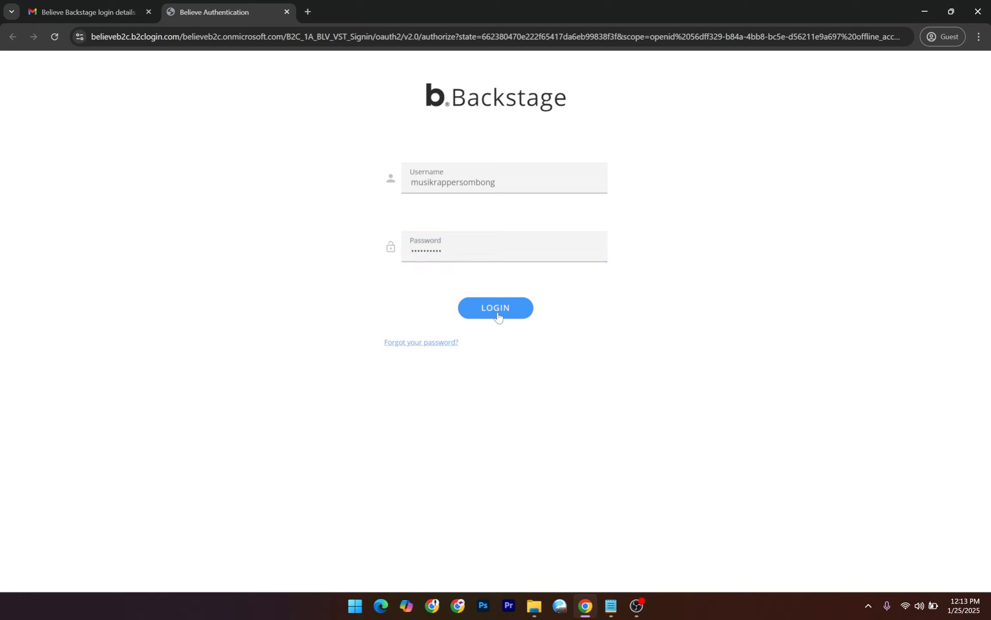
left_click(497, 317)
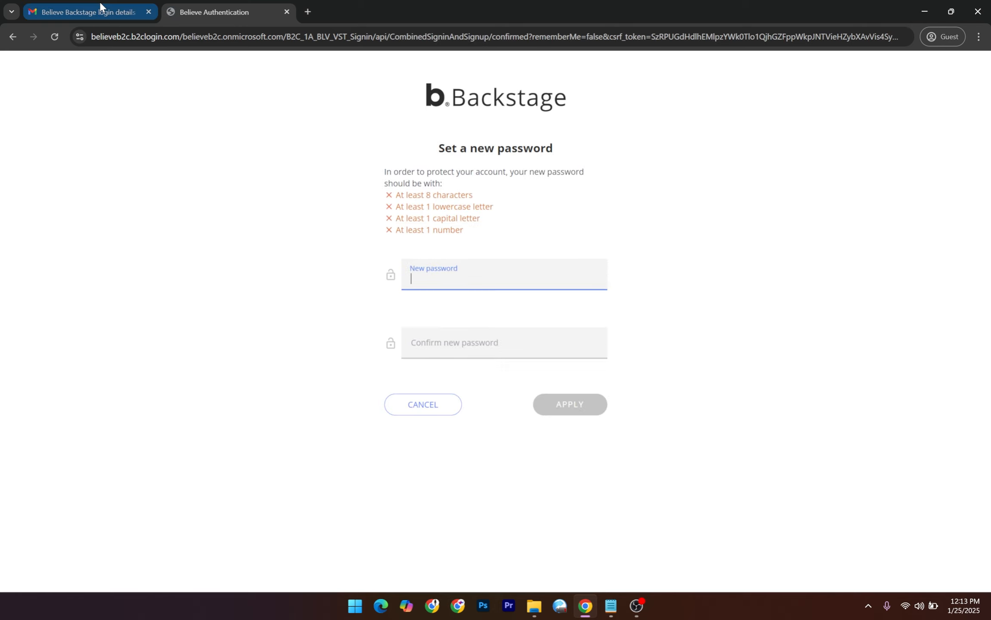
Review the Set a new password page and focus the New password field.
left_click_drag(437, 150, 557, 151)
left_click(571, 153)
double_click(416, 183)
left_click(506, 212)
left_click(462, 280)
left_click(535, 151)
left_click(464, 275)
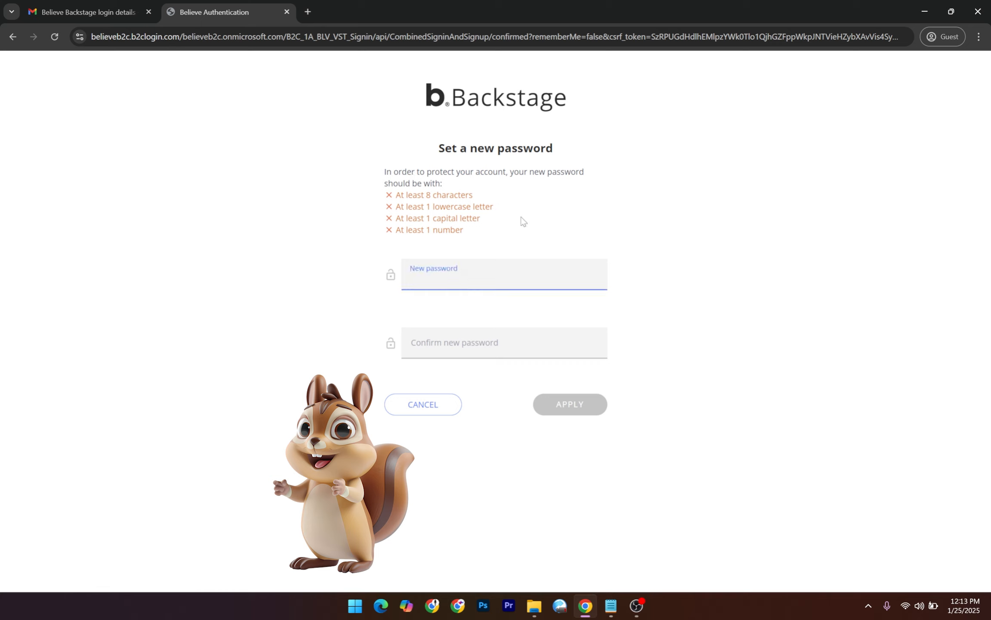
Type a new password that satisfies all four listed password requirements.
double_click(453, 195)
left_click(478, 213)
left_click_drag(412, 211, 466, 210)
left_click(470, 274)
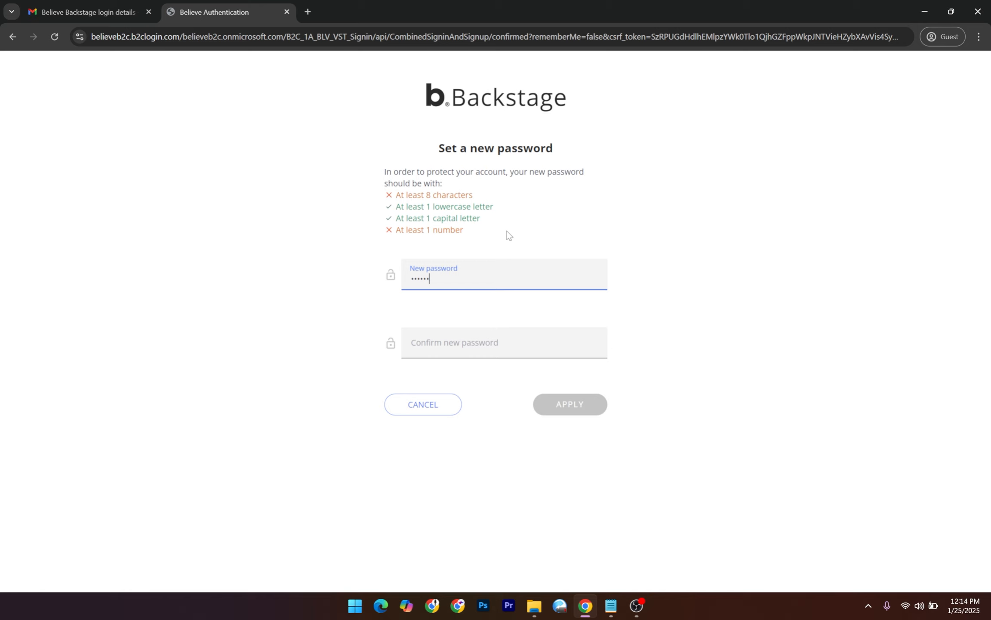
left_click(482, 345)
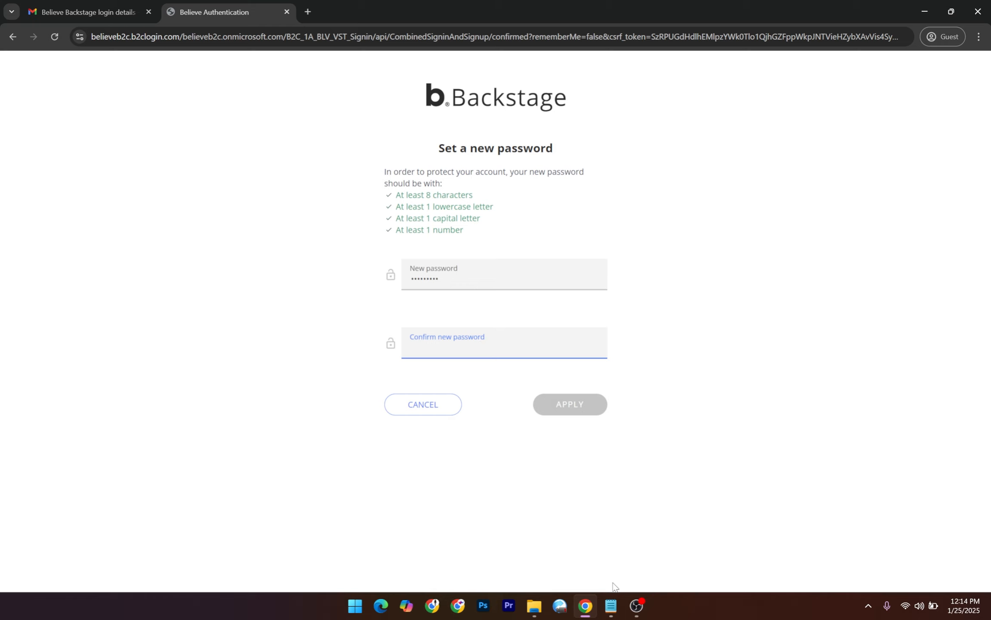
left_click(611, 606)
Write a 'Password Sample' line with the sample password in a new Notepad tab, trimming its last character.
left_click(180, 10)
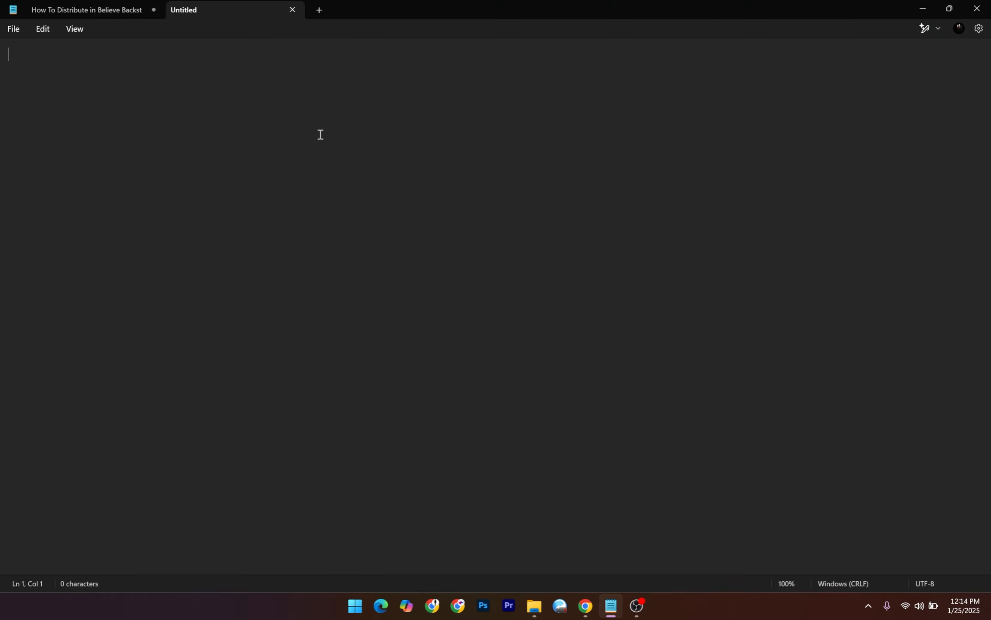
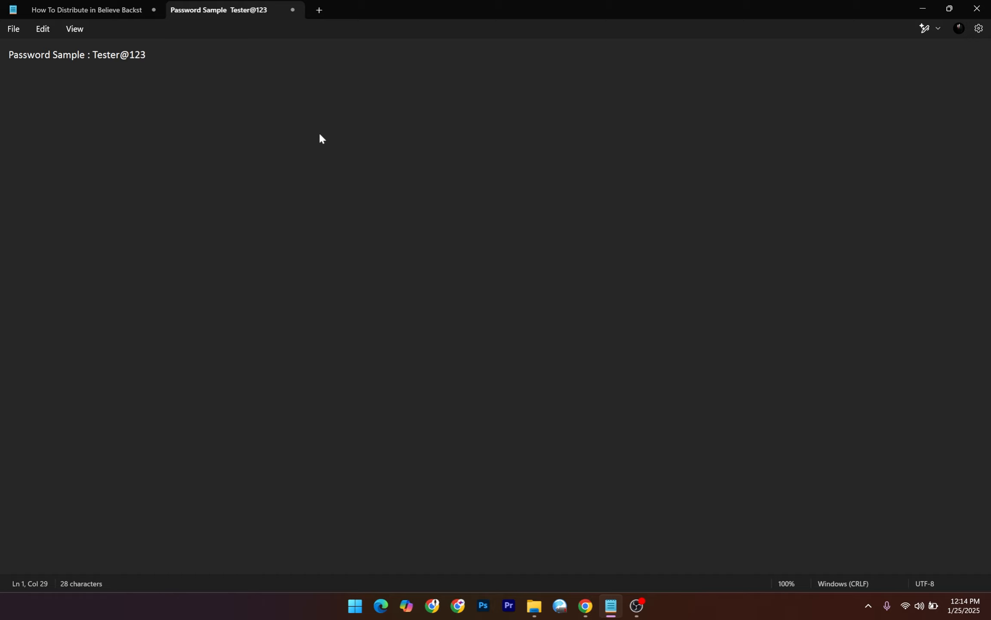
double_click(95, 56)
left_click(126, 80)
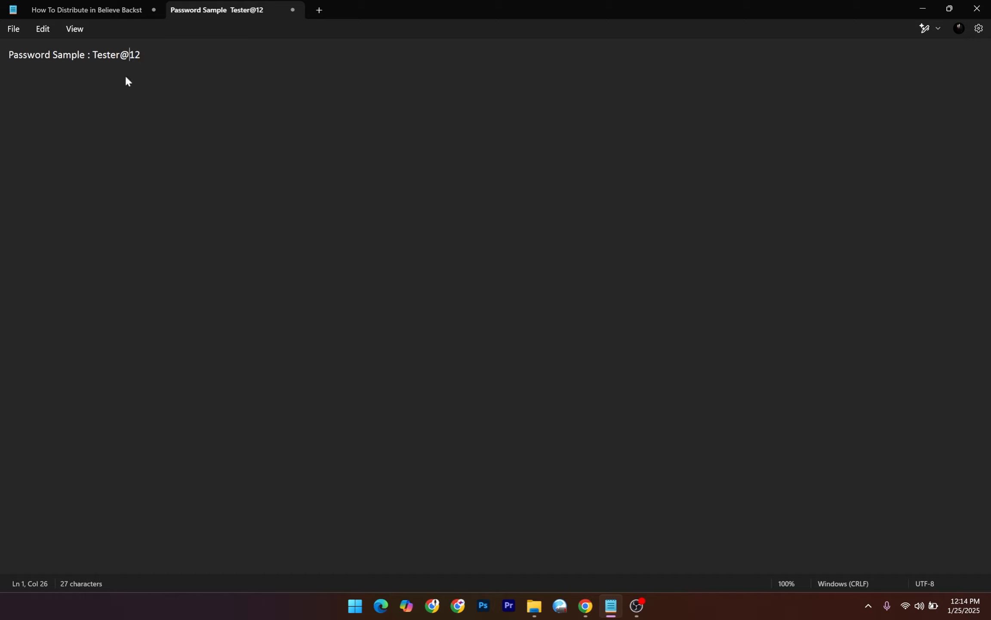
double_click(96, 57)
left_click(97, 57)
left_click_drag(128, 56, 122, 57)
left_click(156, 60)
Paste the new password into Confirm new password and apply it.
left_click(924, 7)
key("ctrl+v")
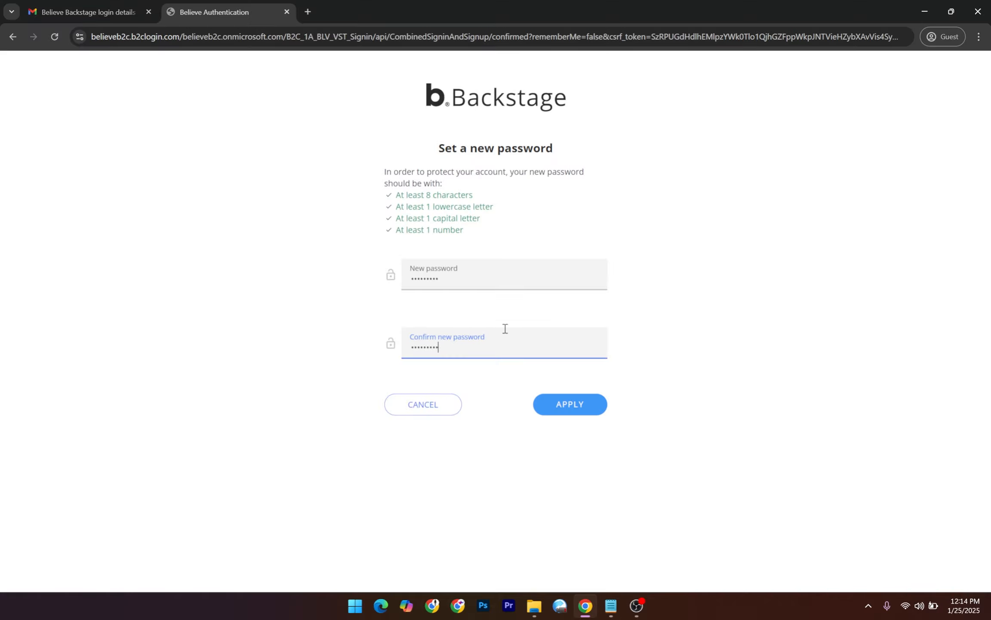
left_click(577, 411)
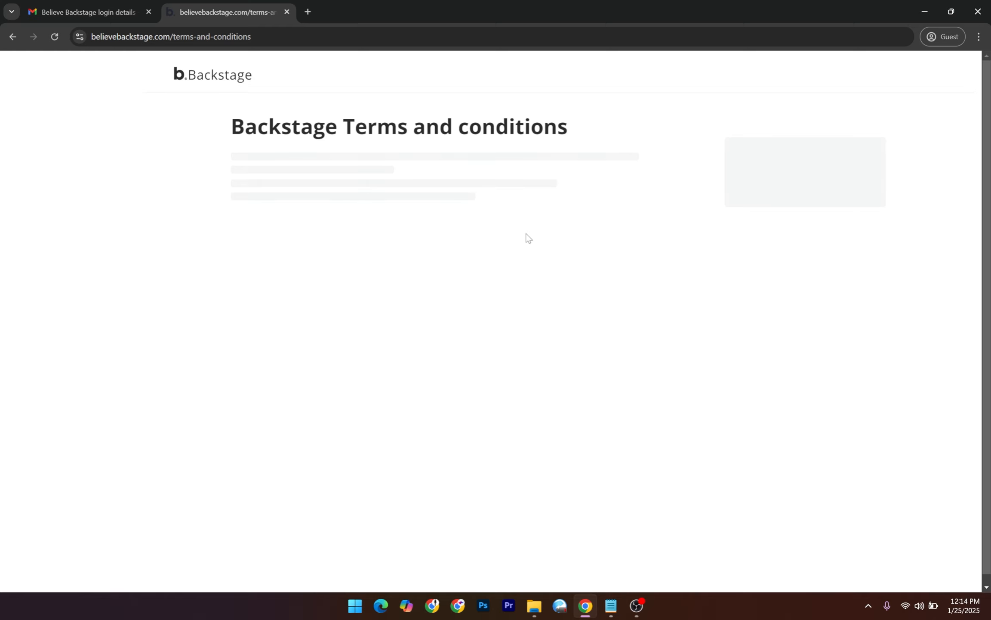
Read the terms, tick 'I agree to Backstage terms and conditions' and validate.
left_click_drag(232, 129, 575, 126)
scroll(528, 301, "down", 3)
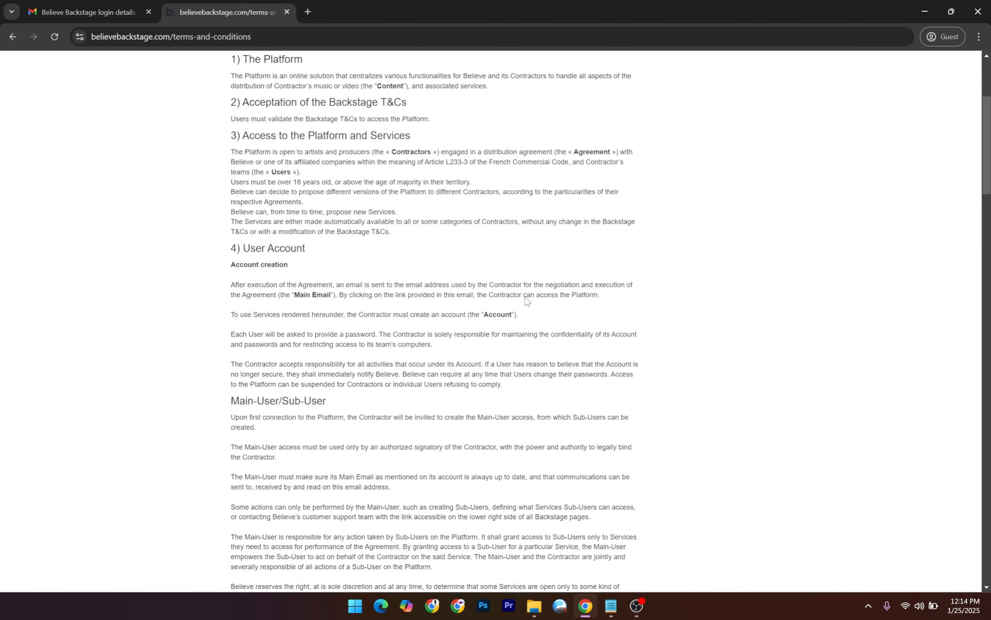
scroll(526, 300, "down", 20)
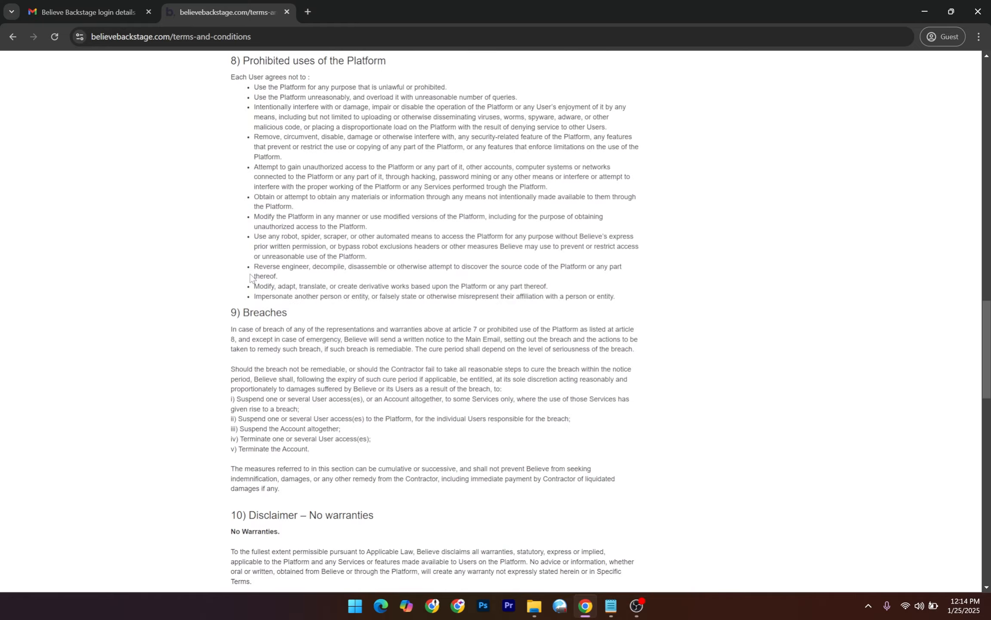
scroll(250, 278, "down", 20)
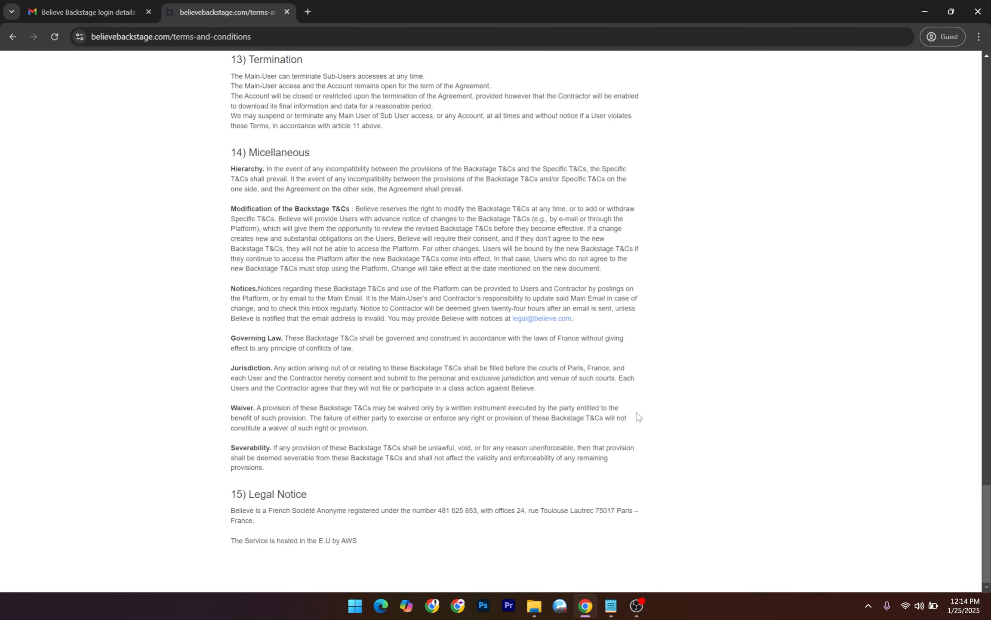
scroll(568, 408, "up", 20)
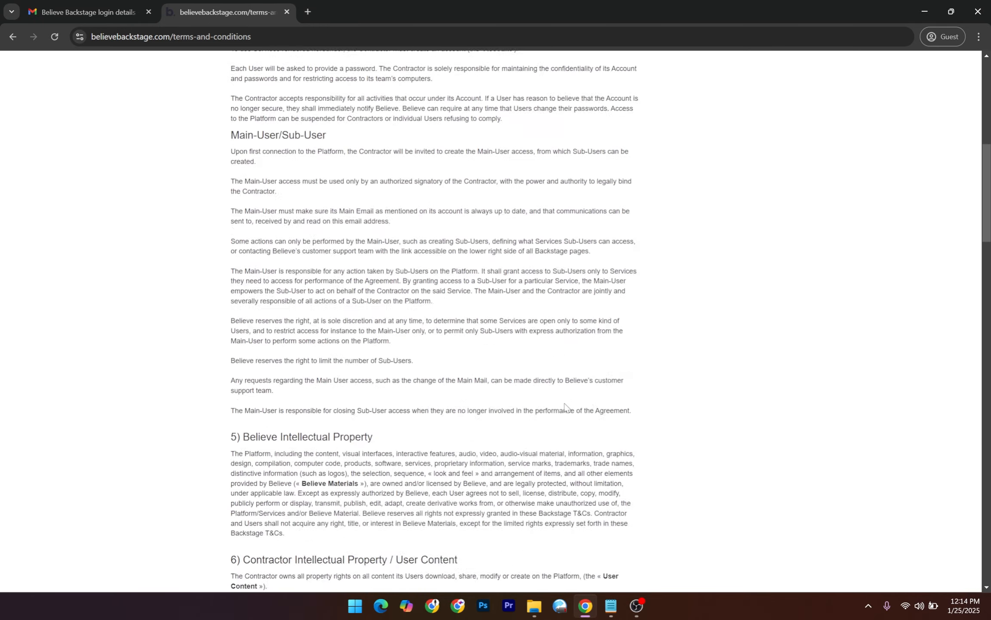
scroll(565, 407, "up", 10)
left_click(727, 181)
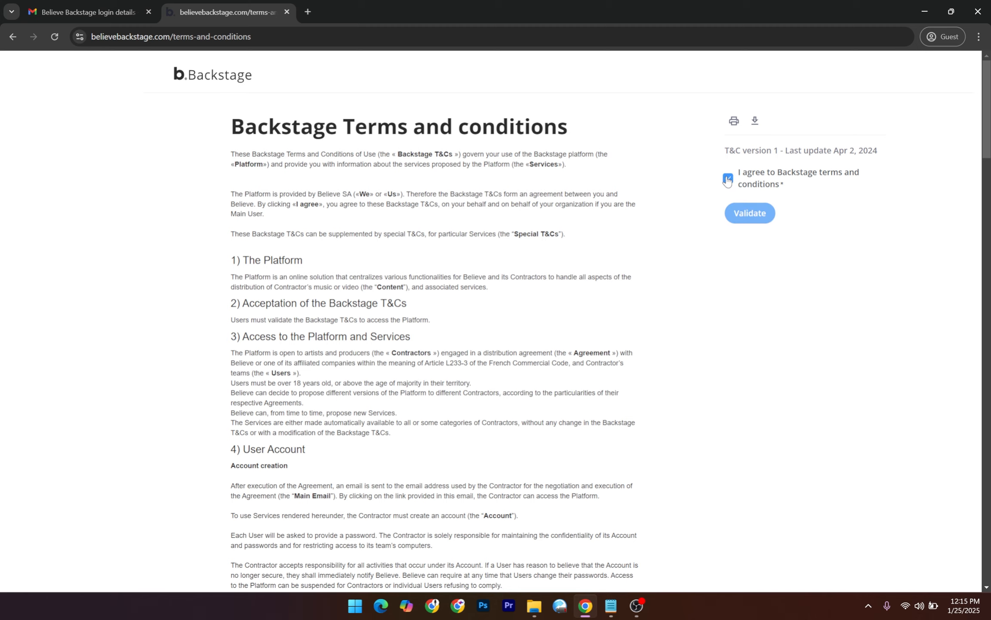
left_click_drag(701, 169, 832, 186)
left_click(898, 230)
left_click(750, 213)
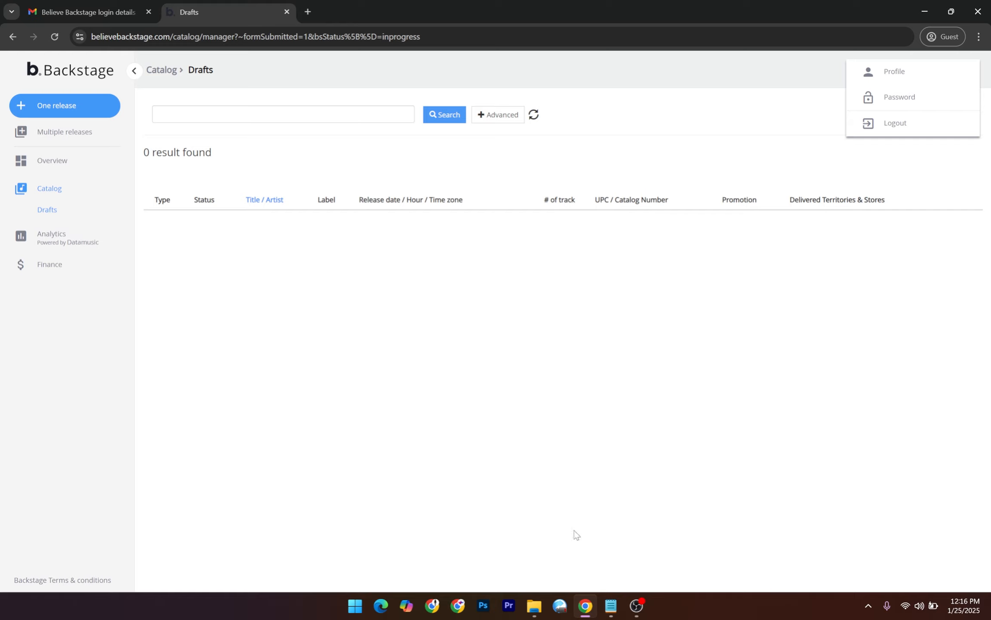
Review the artwork requirement and its 1440 minimum resolution in the distribution notes.
left_click(611, 606)
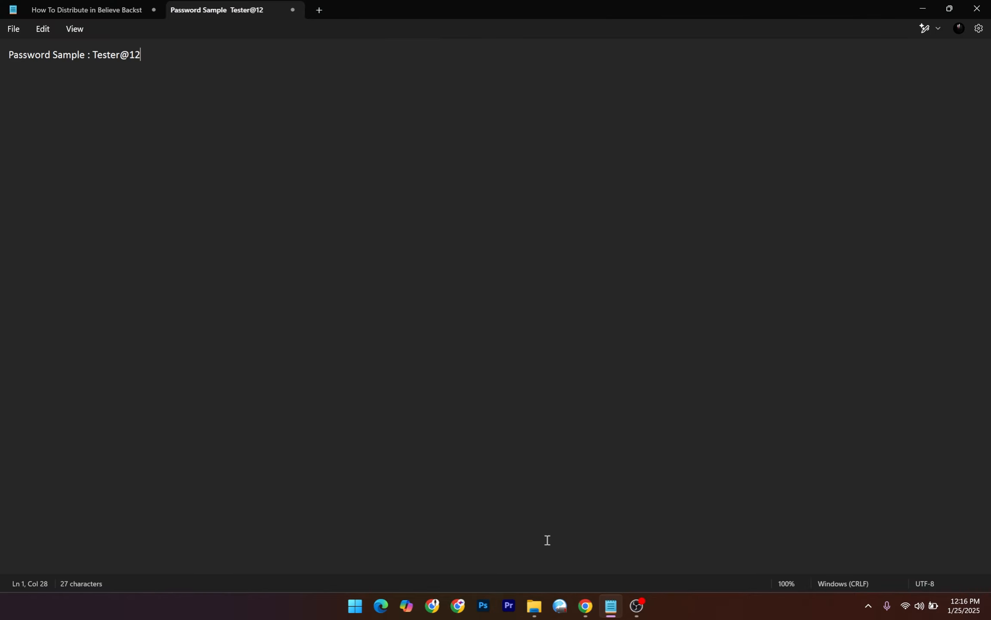
left_click(82, 11)
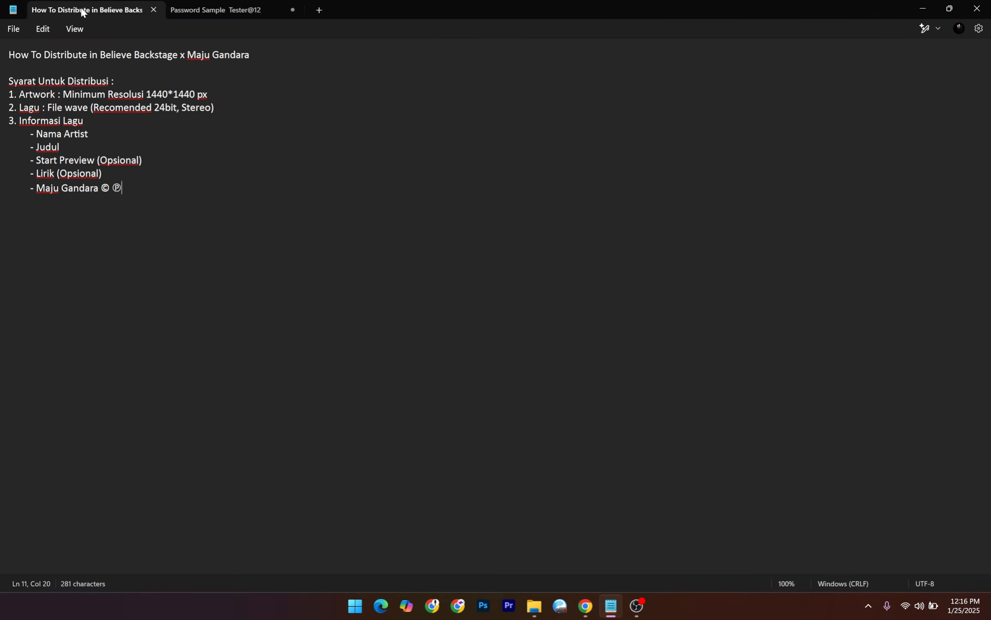
left_click(269, 147)
left_click_drag(21, 97, 160, 96)
left_click(150, 95)
left_click(168, 95)
Review the song requirement calling for a Stereo WAV file.
left_click_drag(19, 108, 65, 109)
left_click(76, 116)
left_click(196, 148)
left_click_drag(211, 109, 181, 108)
left_click(188, 130)
left_click_drag(182, 108, 211, 109)
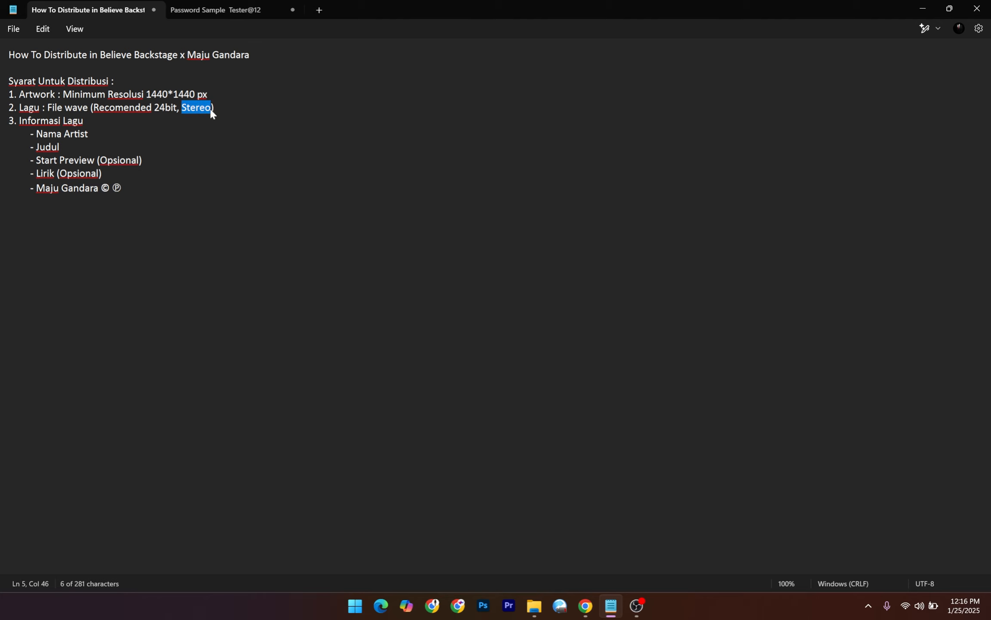
key("End")
left_click_drag(183, 107, 211, 107)
left_click(263, 123)
left_click(534, 607)
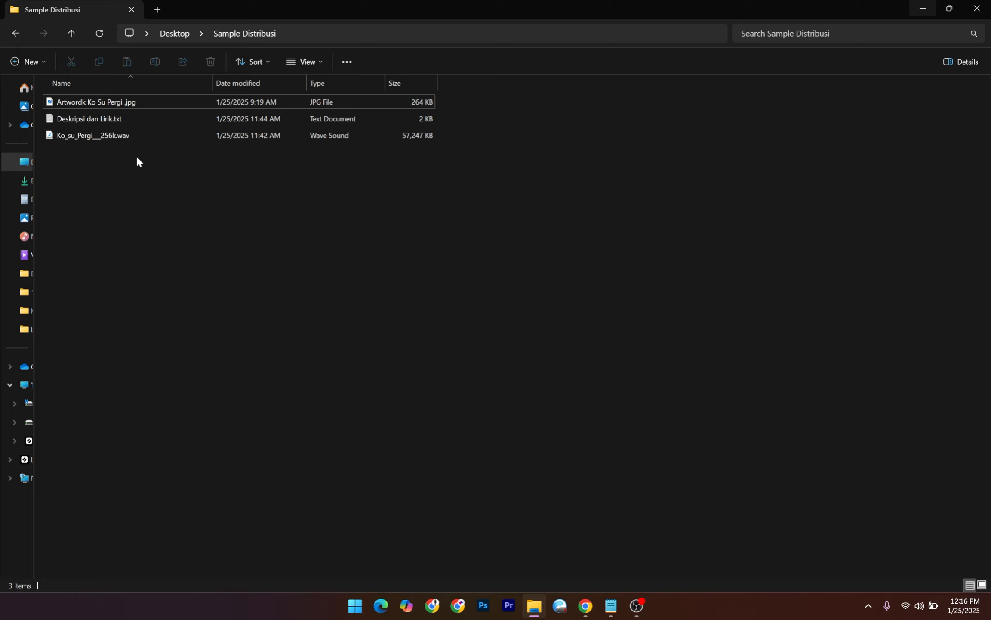
left_click(128, 111)
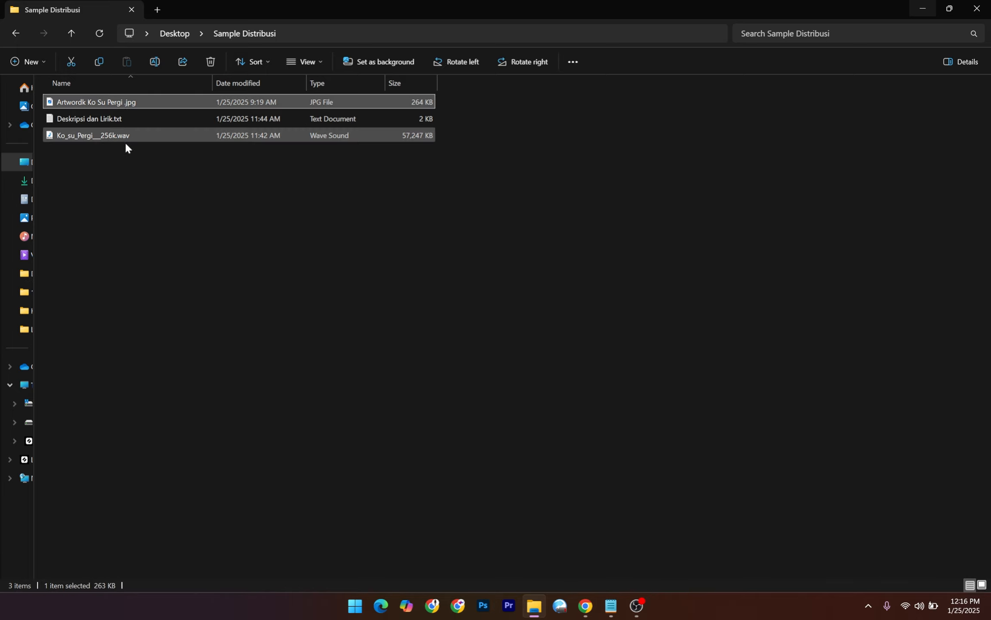
right_click(123, 101)
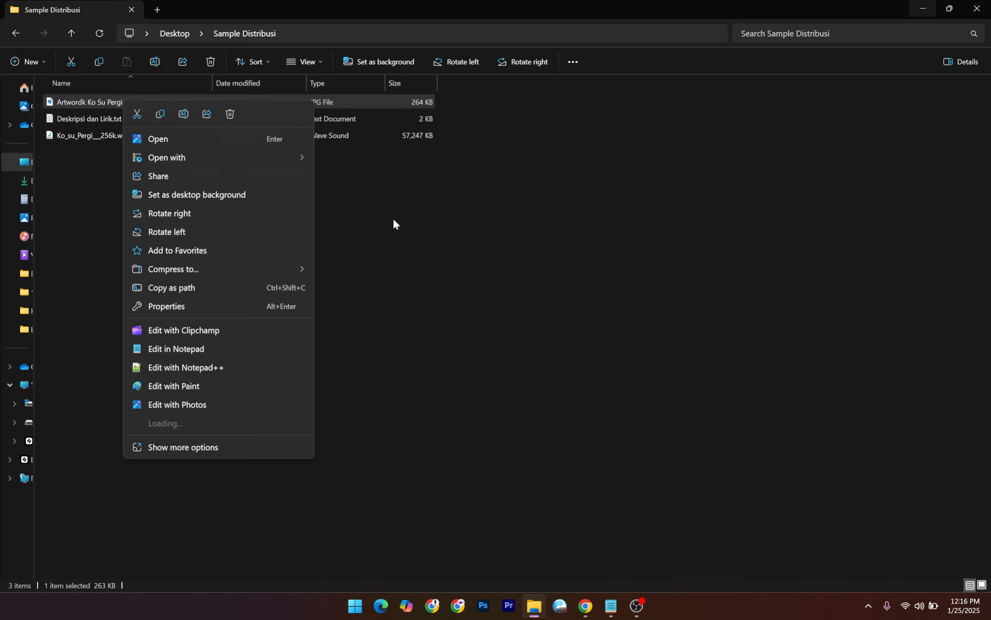
left_click(584, 284)
left_click(611, 612)
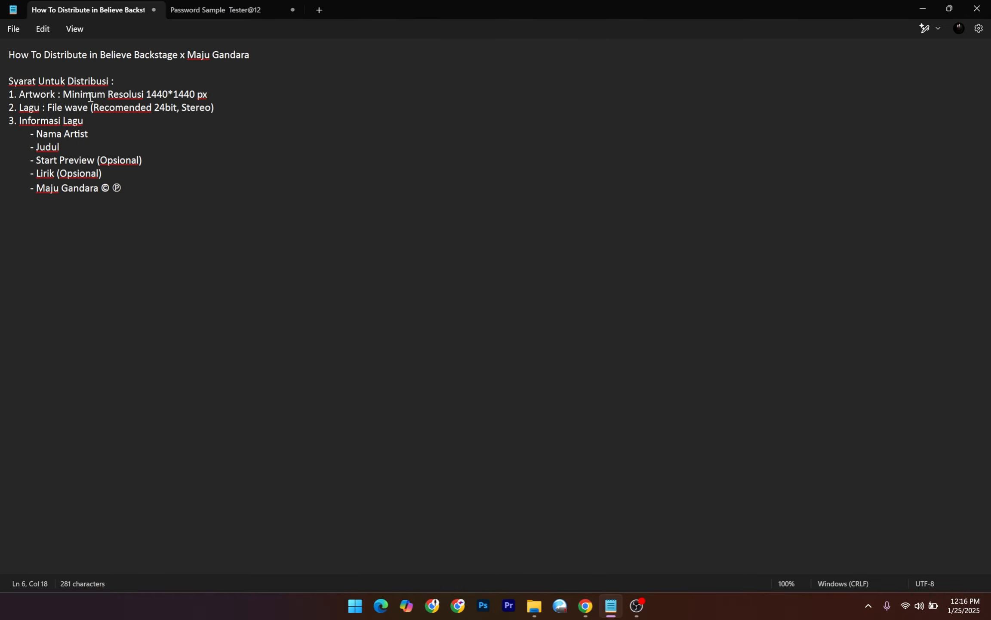
left_click_drag(65, 93, 148, 94)
left_click(164, 91)
mouse_move(539, 614)
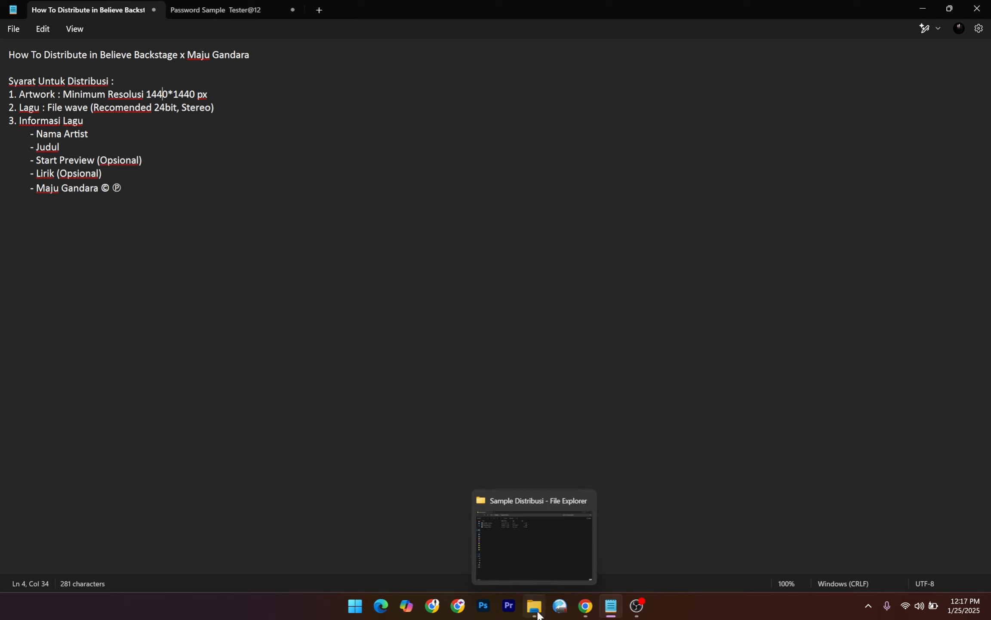
left_click(530, 569)
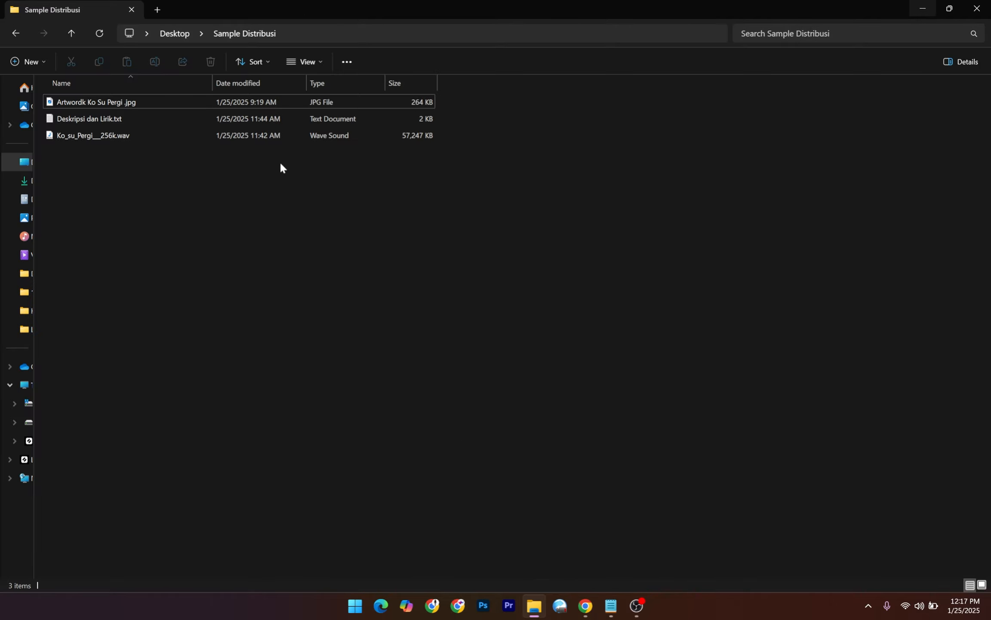
left_click(105, 106)
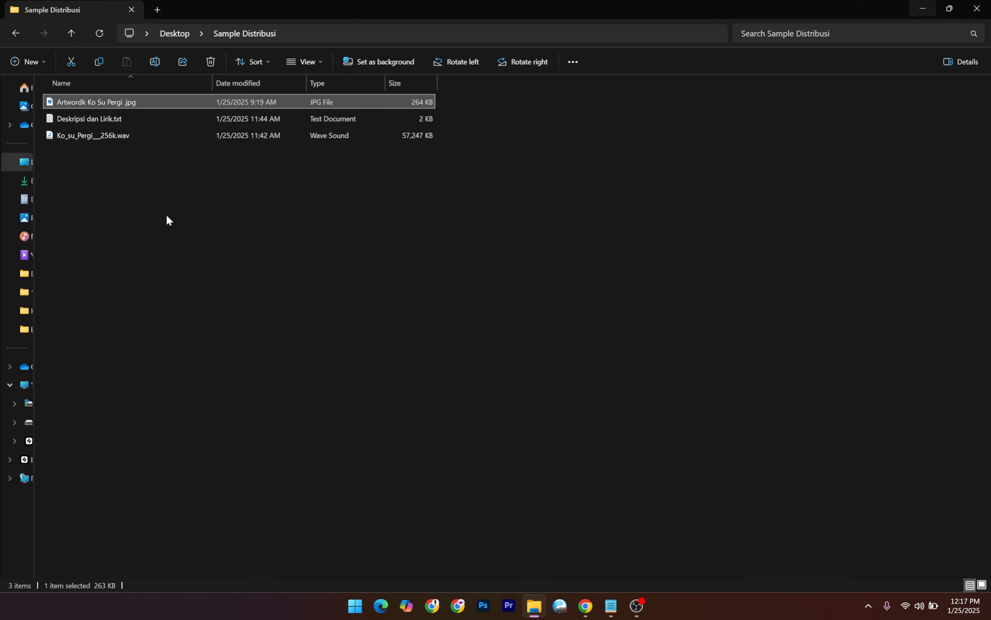
mouse_move(629, 599)
left_click(608, 614)
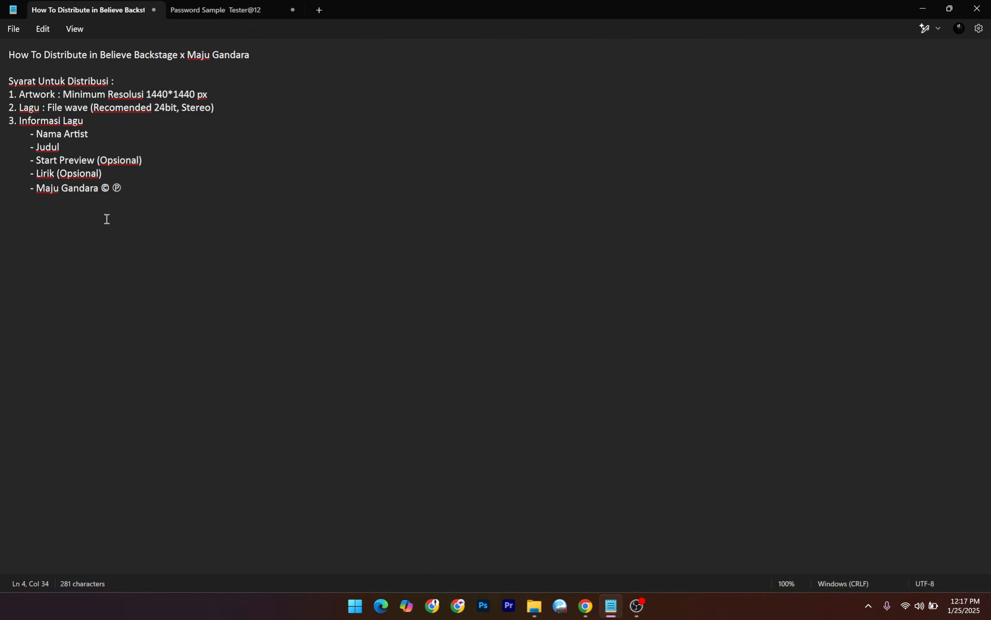
left_click(922, 9)
left_click(92, 101)
left_click(129, 200)
left_click(91, 107)
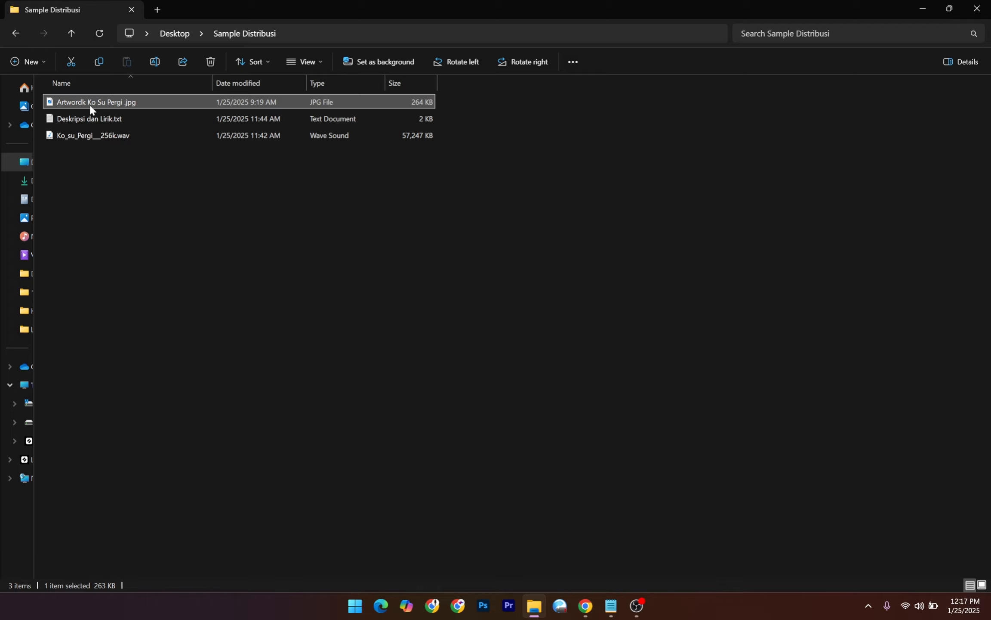
right_click(90, 103)
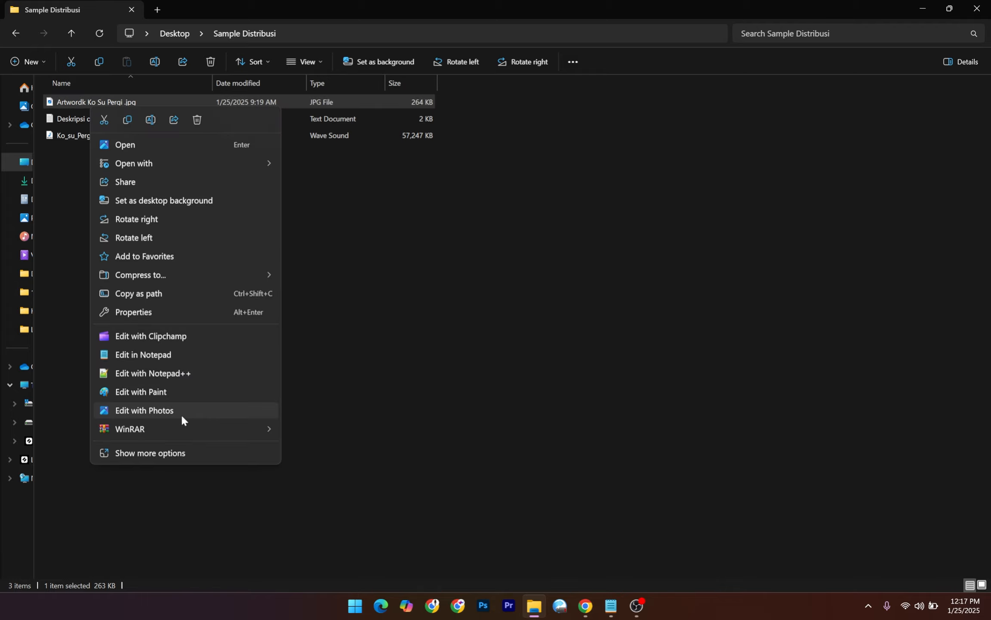
left_click(117, 312)
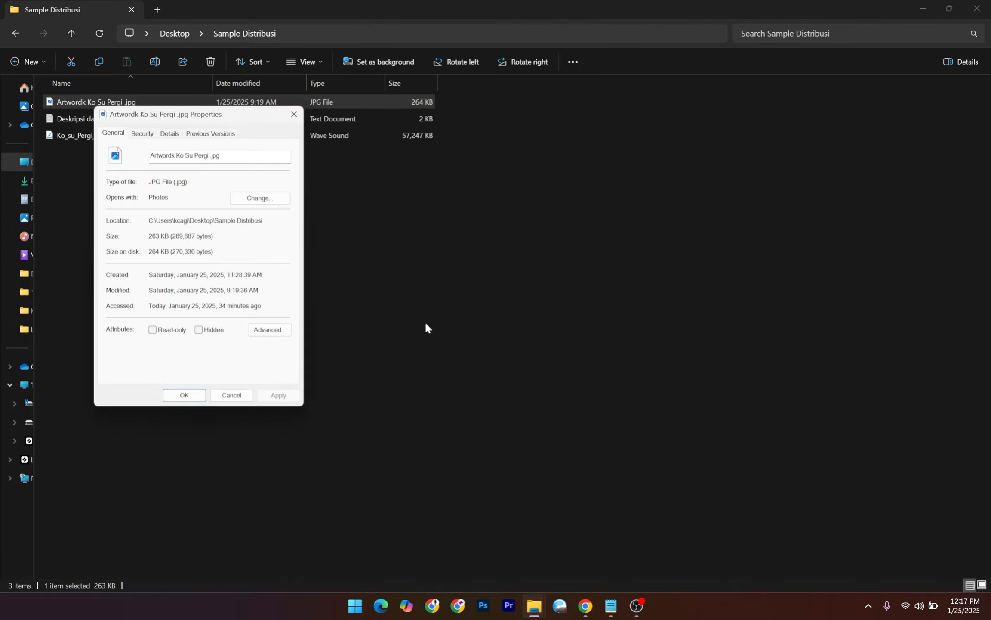
left_click(142, 133)
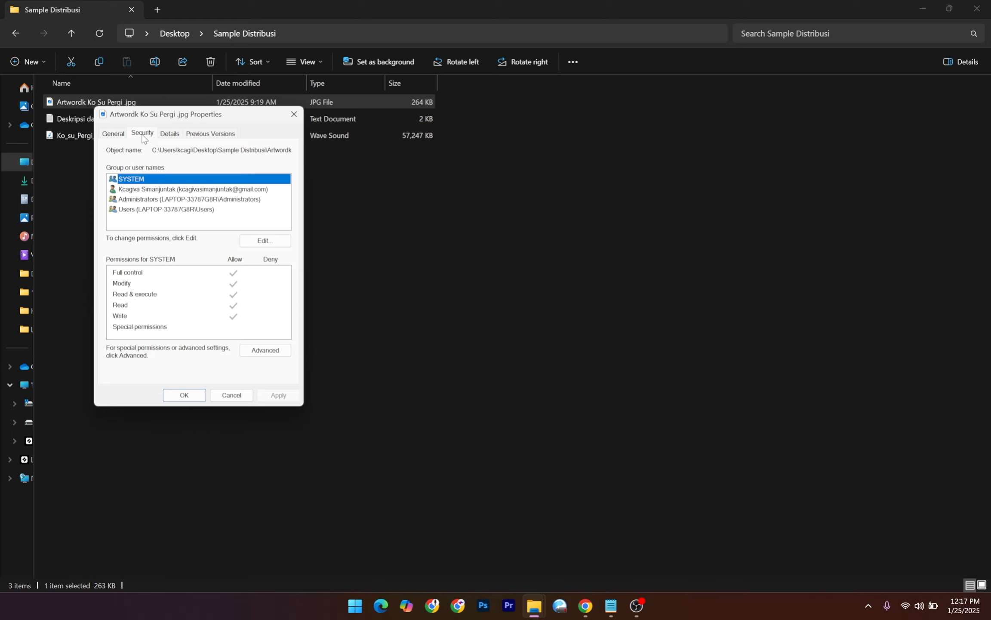
left_click(170, 134)
left_click(218, 316)
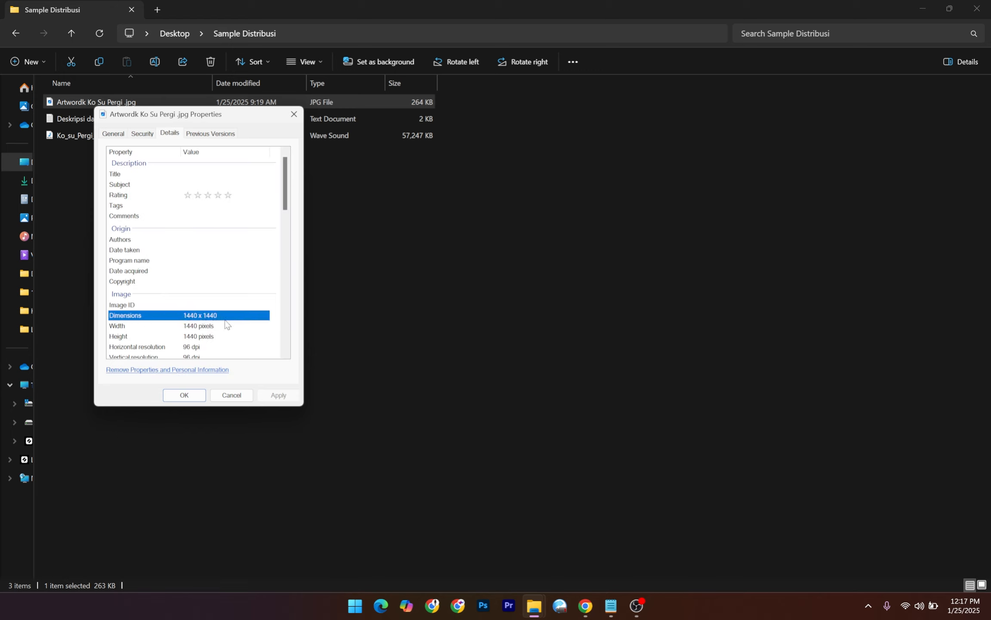
scroll(230, 329, "down", 3)
scroll(226, 318, "up", 3)
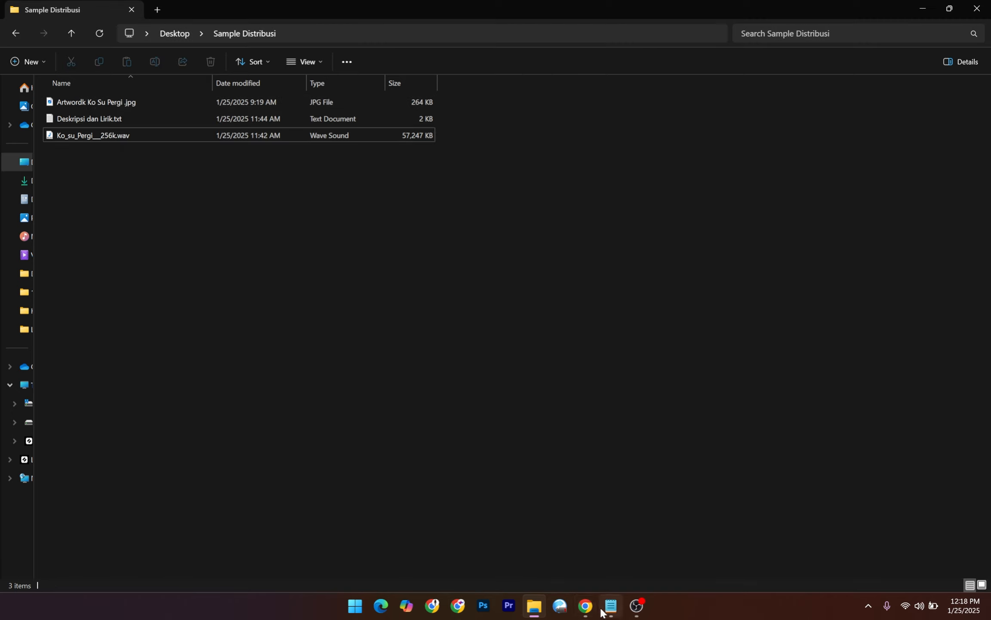
From the Backstage drafts page, start one new release and choose Audio as its type.
left_click(585, 614)
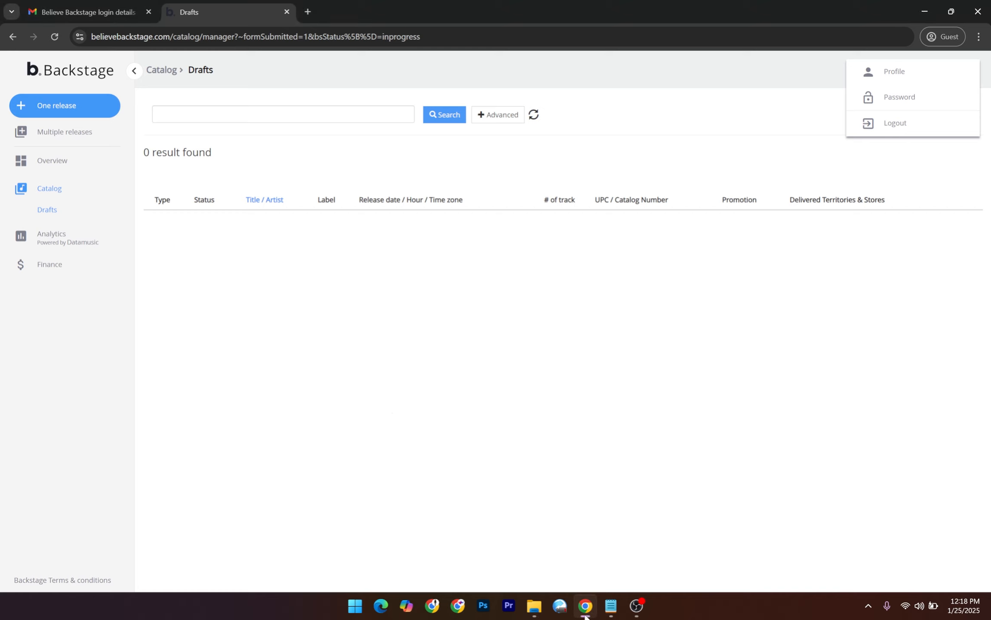
left_click(52, 116)
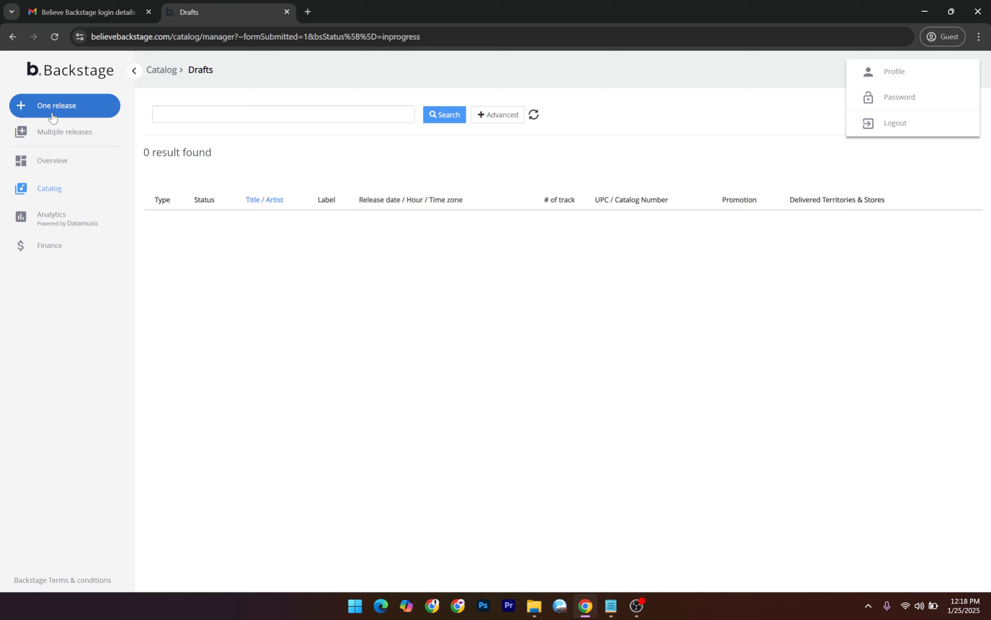
left_click(52, 115)
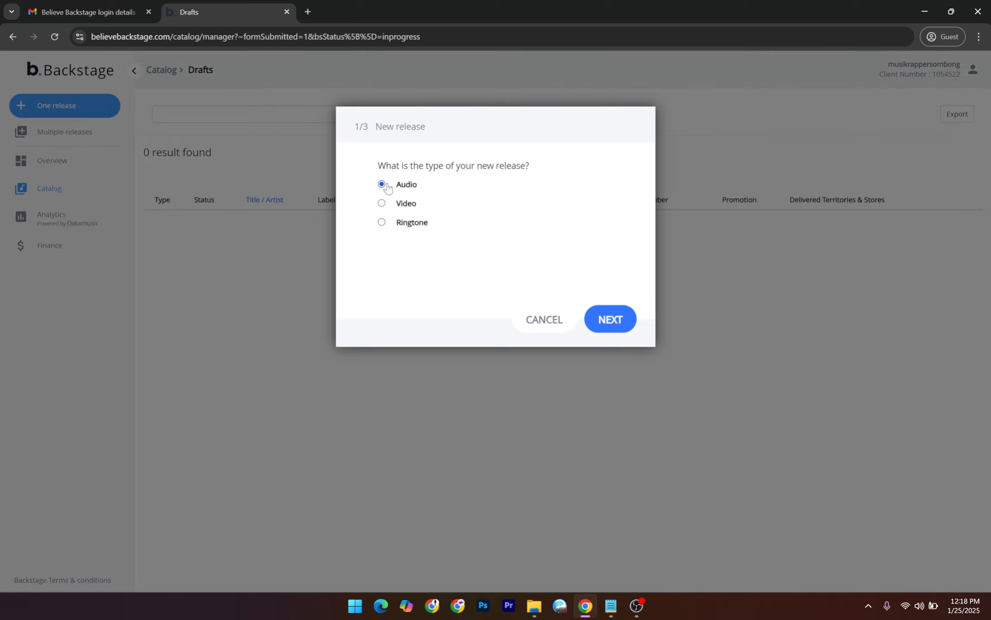
left_click_drag(379, 166, 536, 169)
left_click(537, 169)
Continue past Any genre to the New audio release title step and focus the title field.
left_click(614, 317)
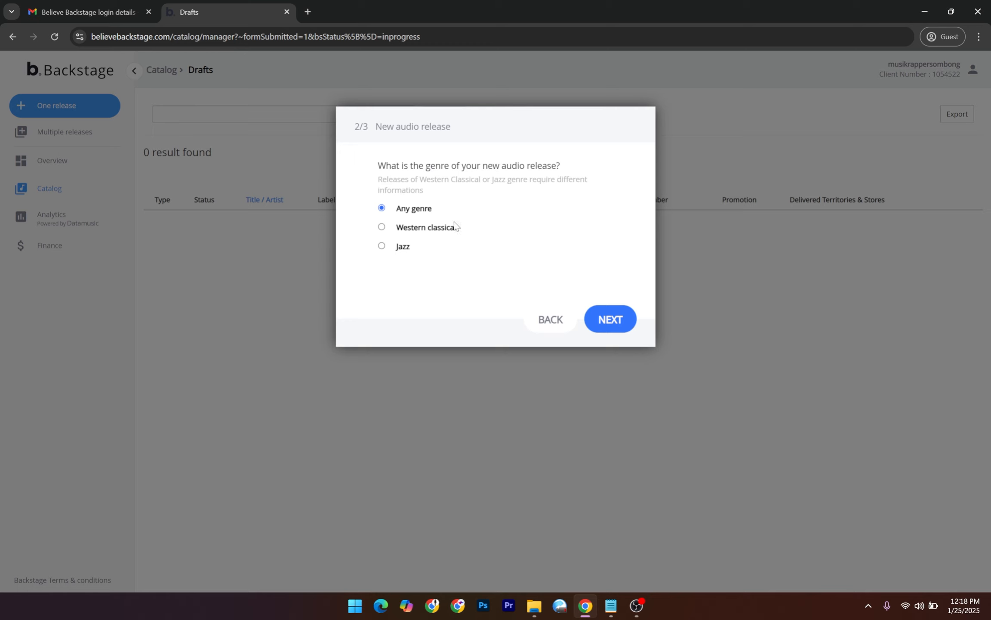
left_click(618, 324)
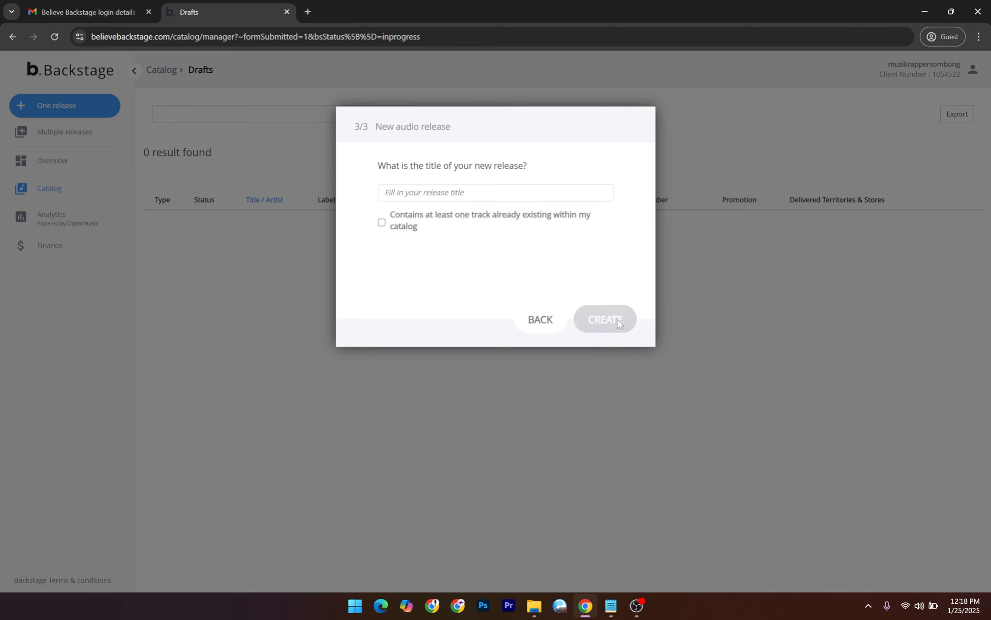
left_click(407, 195)
left_click_drag(385, 126, 467, 137)
left_click(469, 148)
left_click(462, 190)
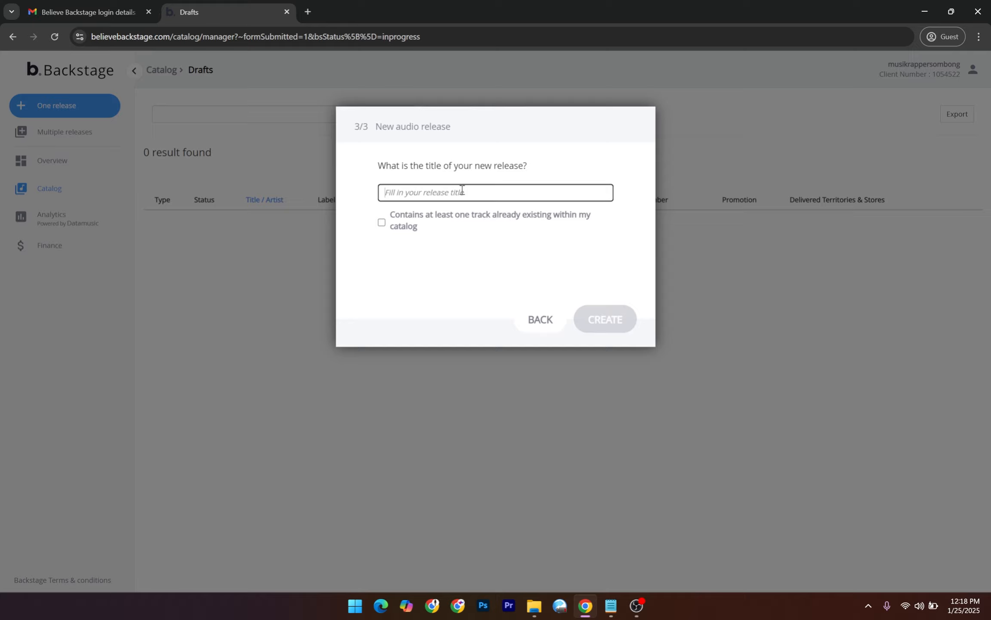
left_click(611, 606)
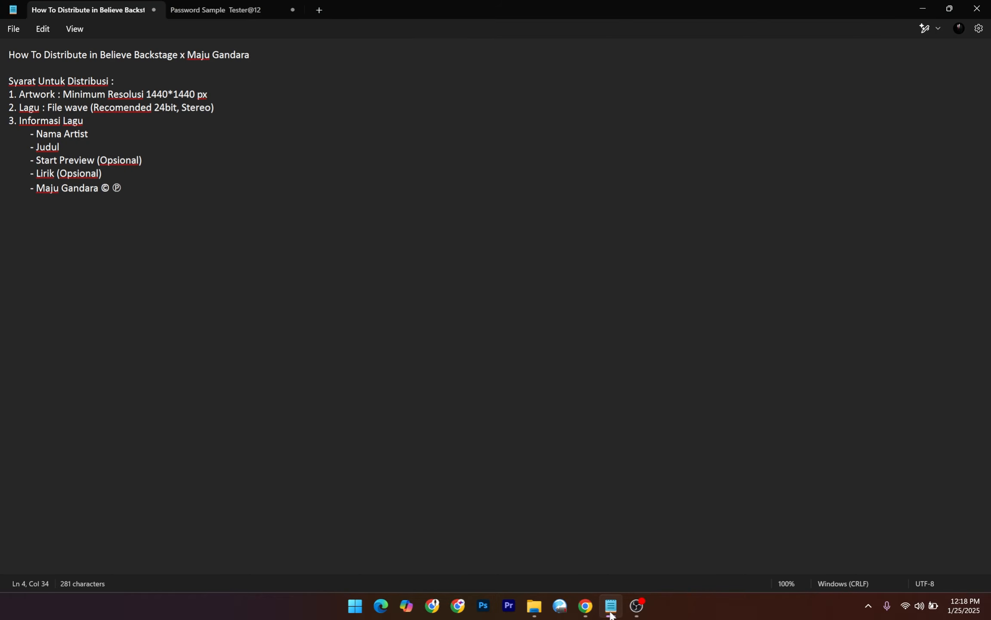
Re-read the artwork resolution and WAV file requirements in the notes.
left_click(611, 608)
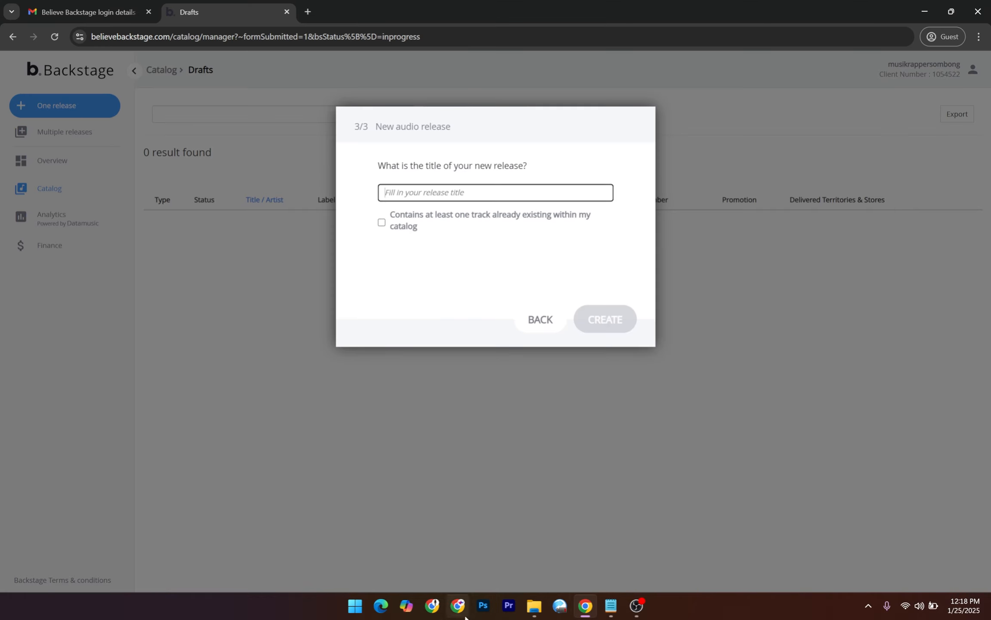
left_click(534, 608)
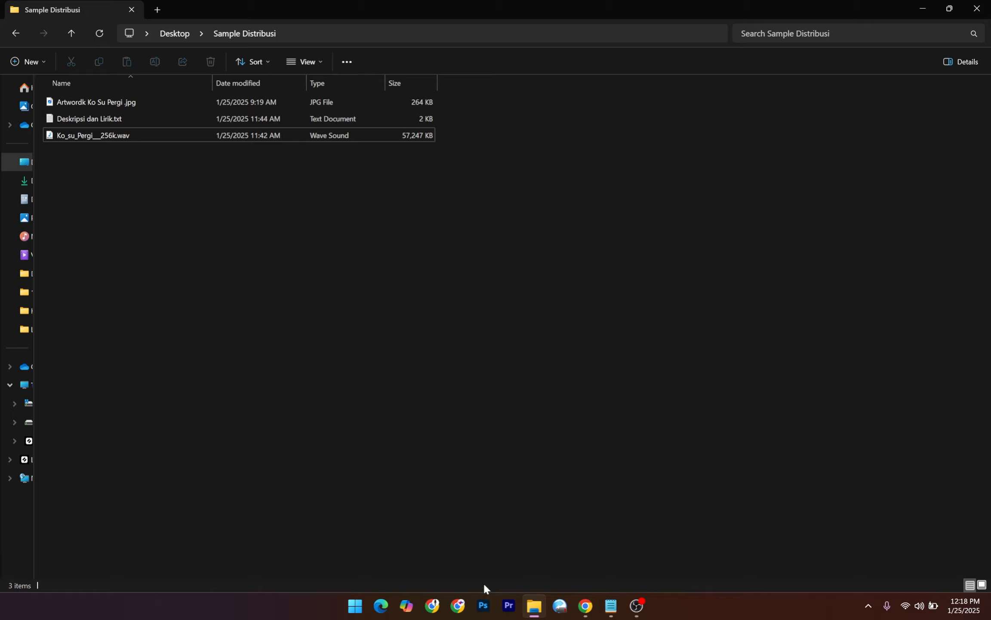
left_click(607, 605)
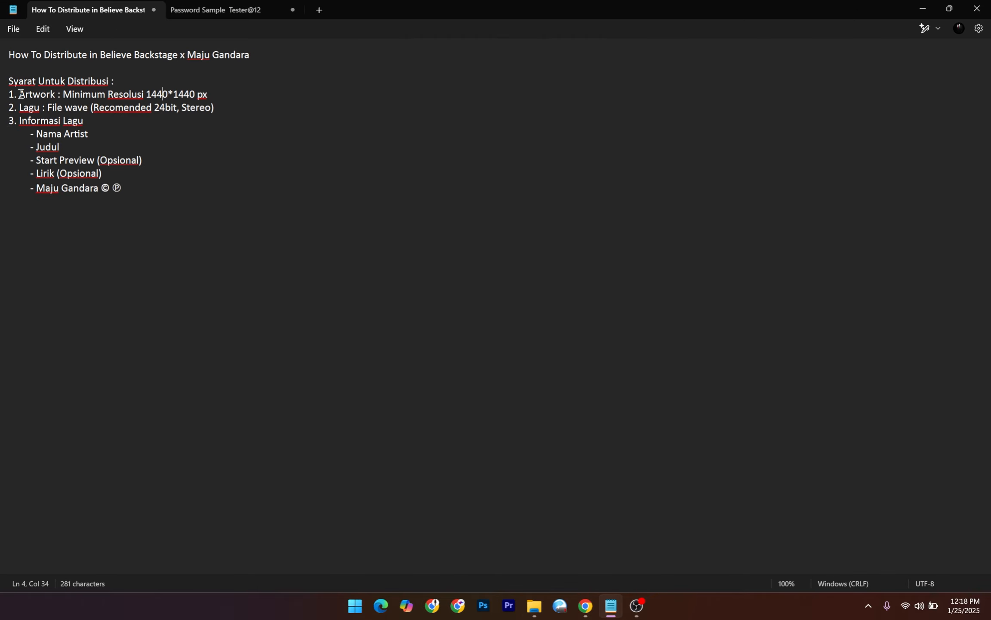
left_click_drag(20, 93, 208, 97)
left_click(77, 121)
left_click_drag(24, 109, 211, 109)
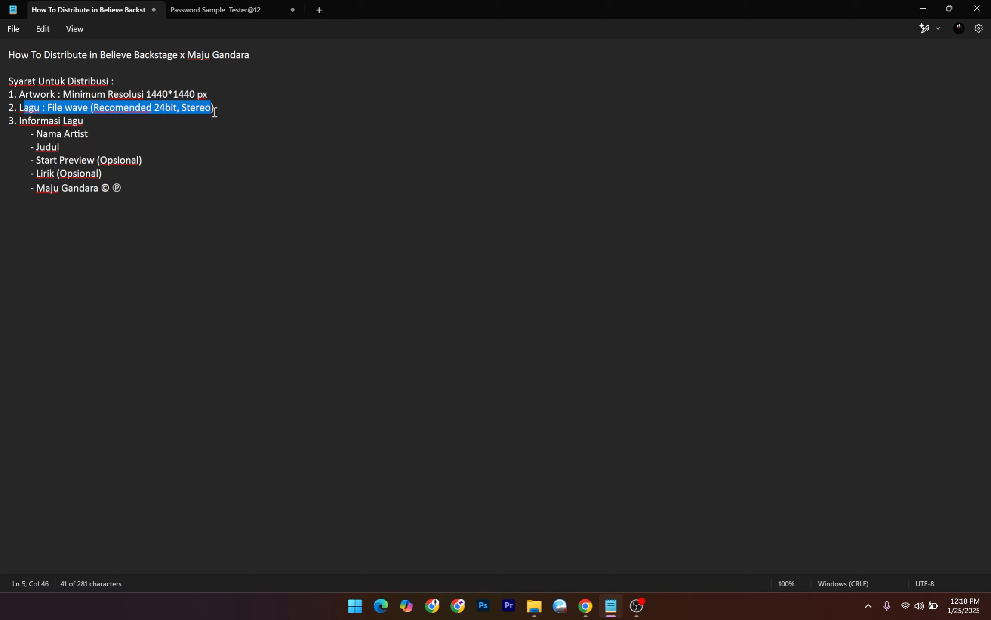
left_click(34, 122)
left_click(96, 121)
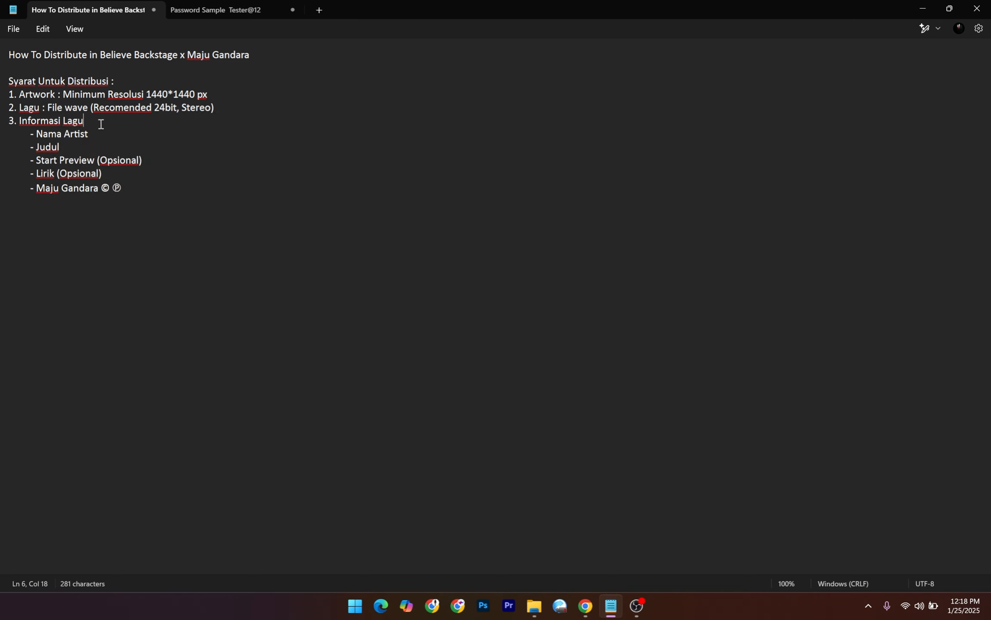
Check the Nama Artist and Judul items and the optional Start Preview and Lirik items.
left_click_drag(103, 138, 41, 148)
left_click(65, 161)
left_click(84, 162)
left_click_drag(50, 174, 42, 174)
left_click(55, 174)
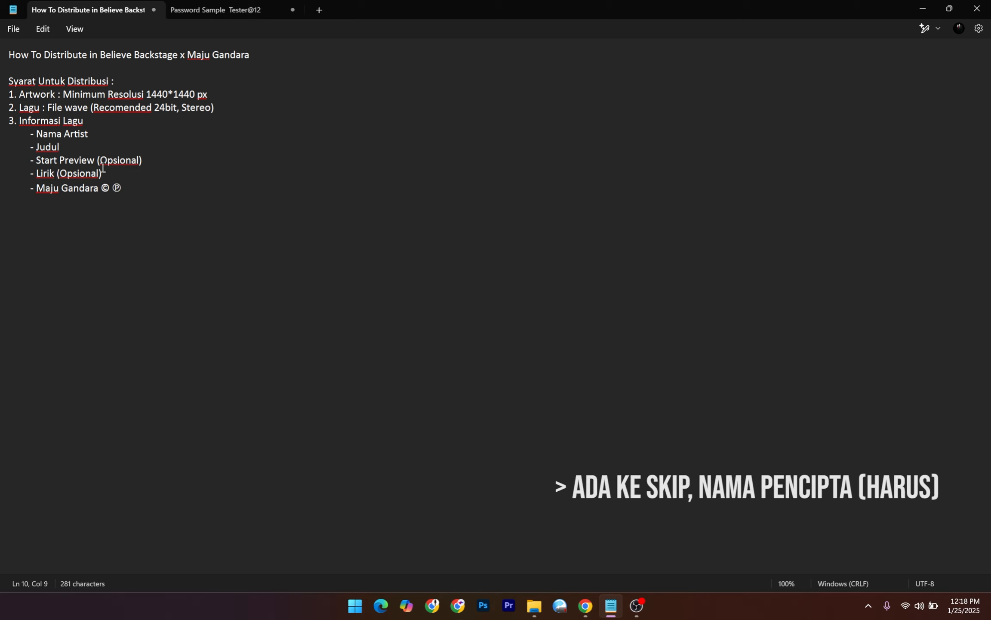
left_click_drag(38, 160, 143, 176)
left_click(176, 184)
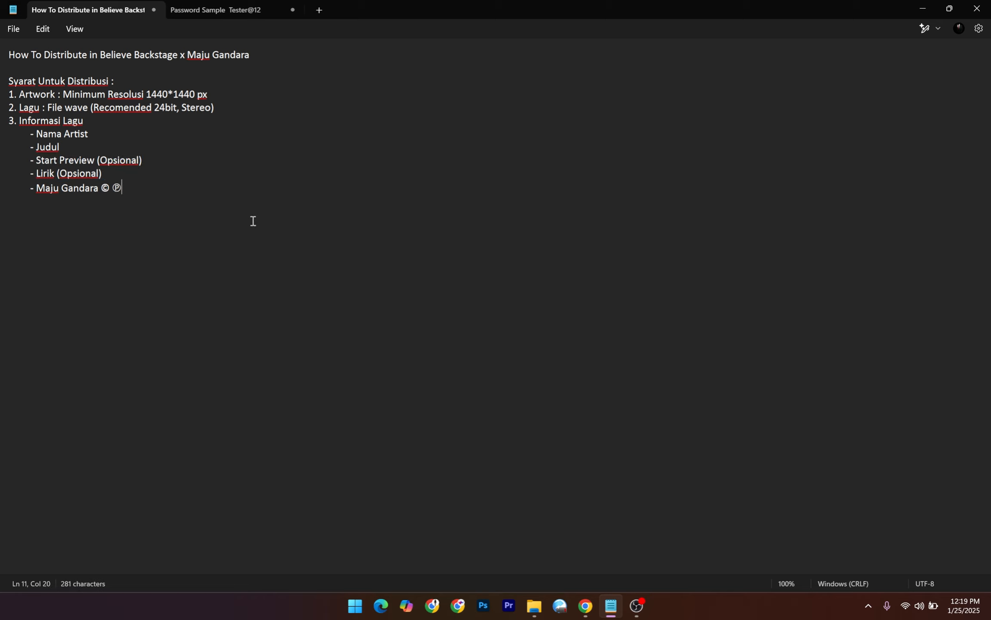
mouse_move(544, 616)
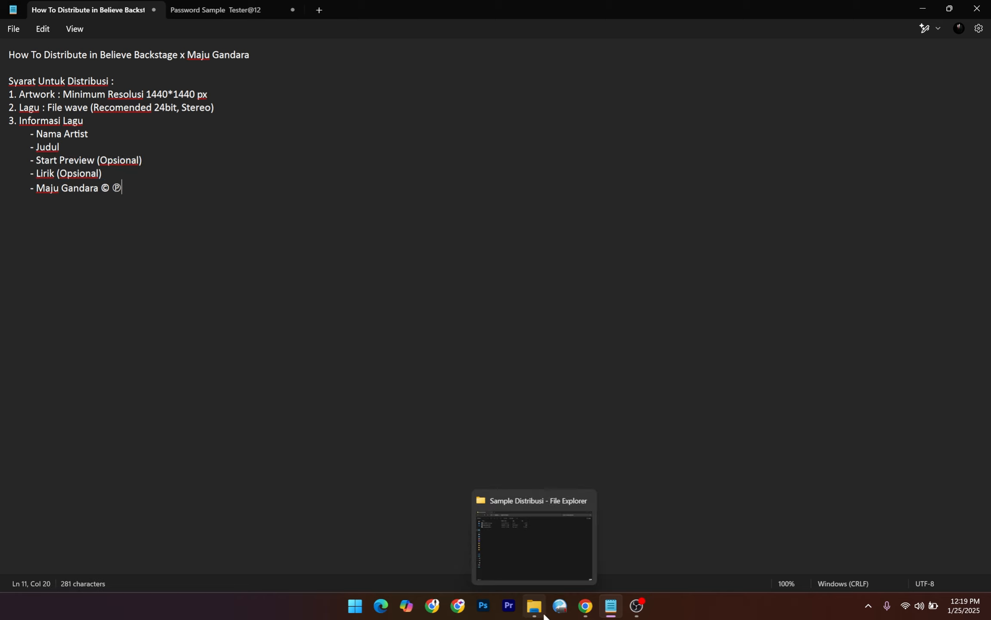
left_click(545, 615)
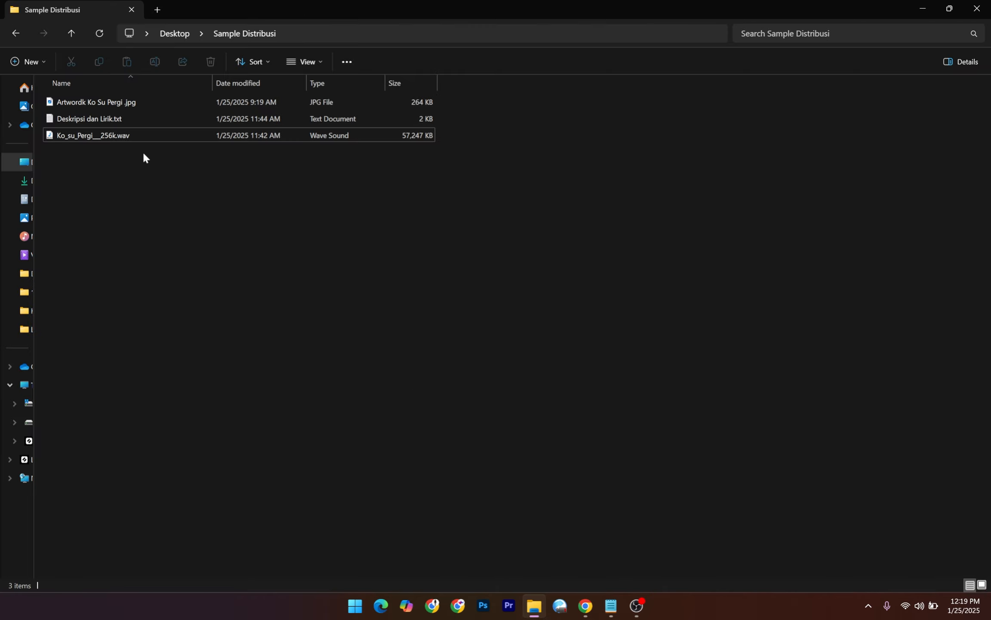
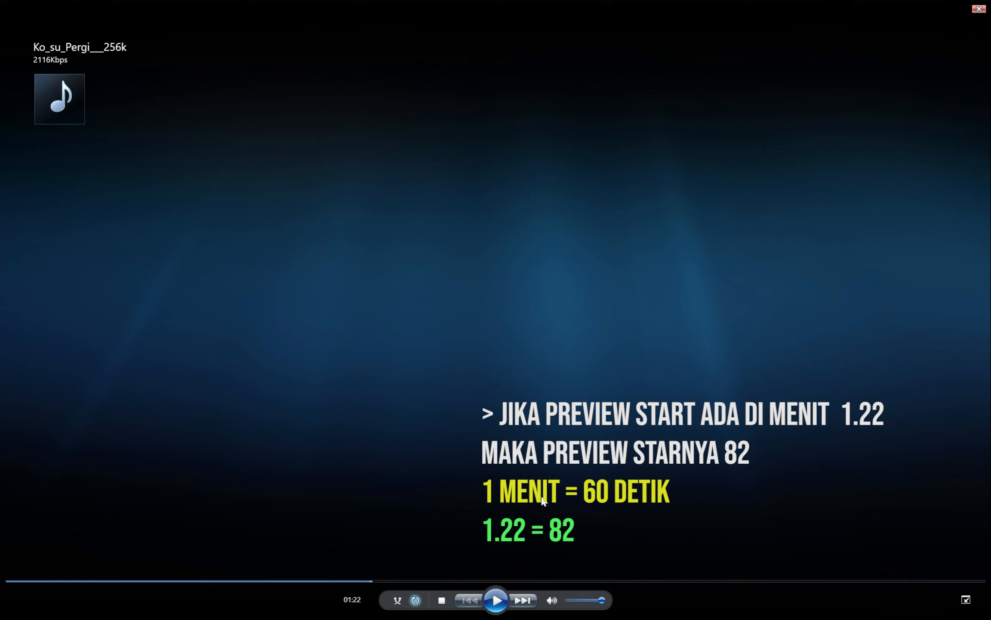
Check the song's playback position in Windows Media Player, then glance at the distribution notes.
double_click(544, 411)
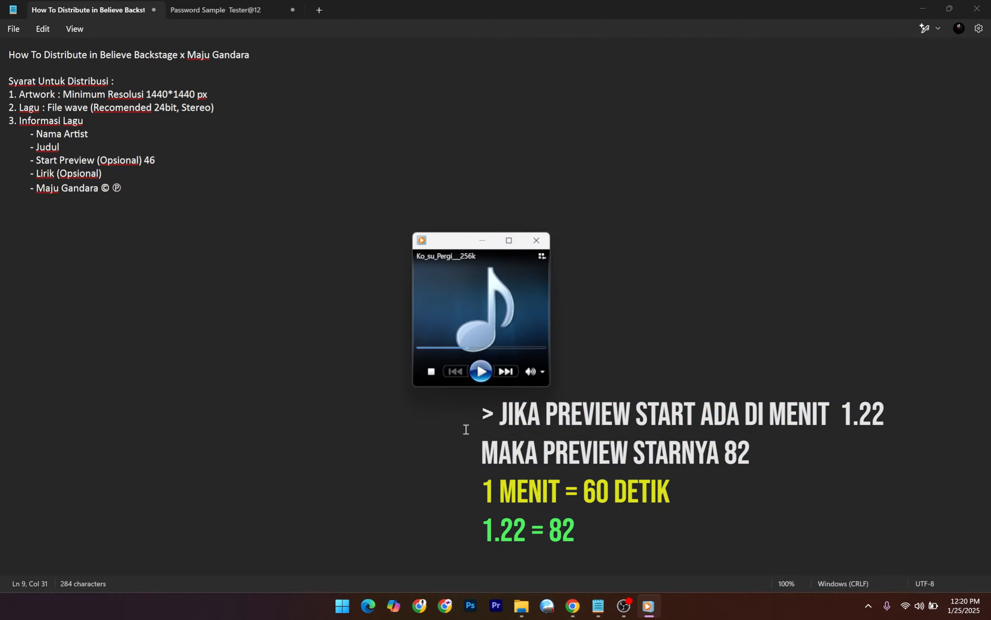
double_click(485, 302)
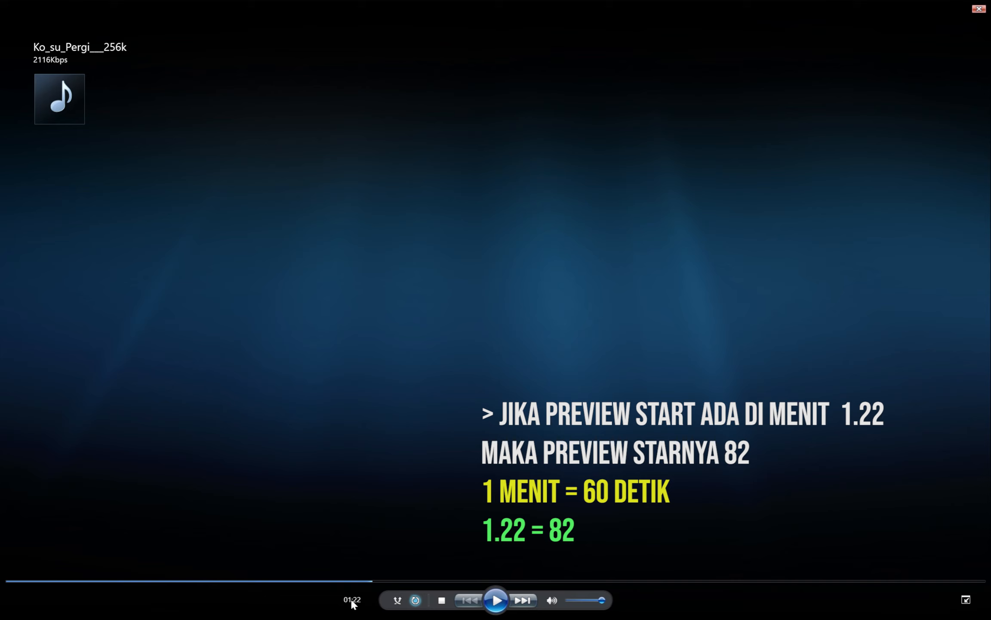
double_click(510, 350)
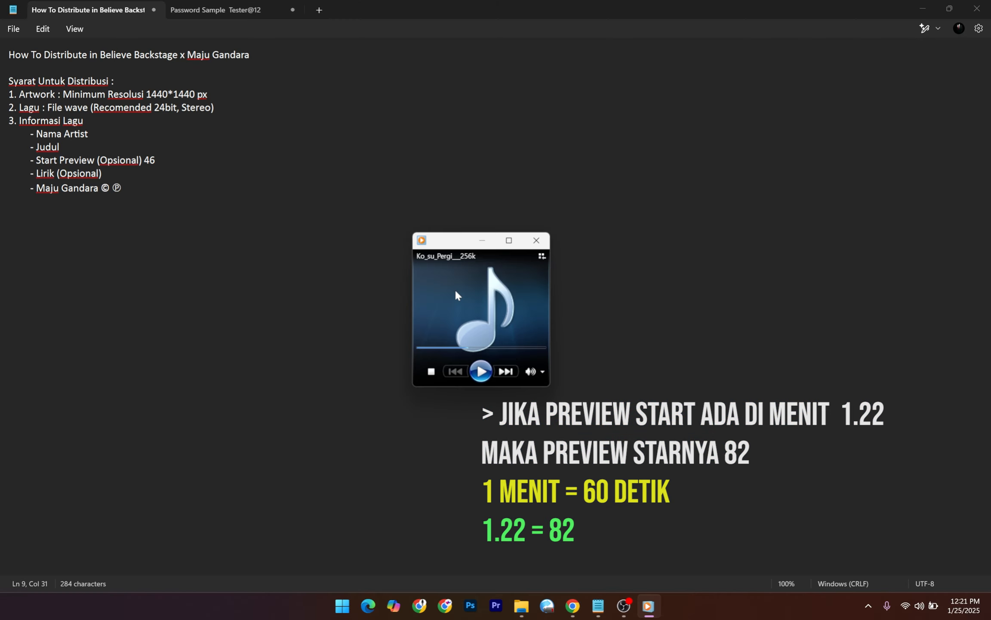
left_click(163, 168)
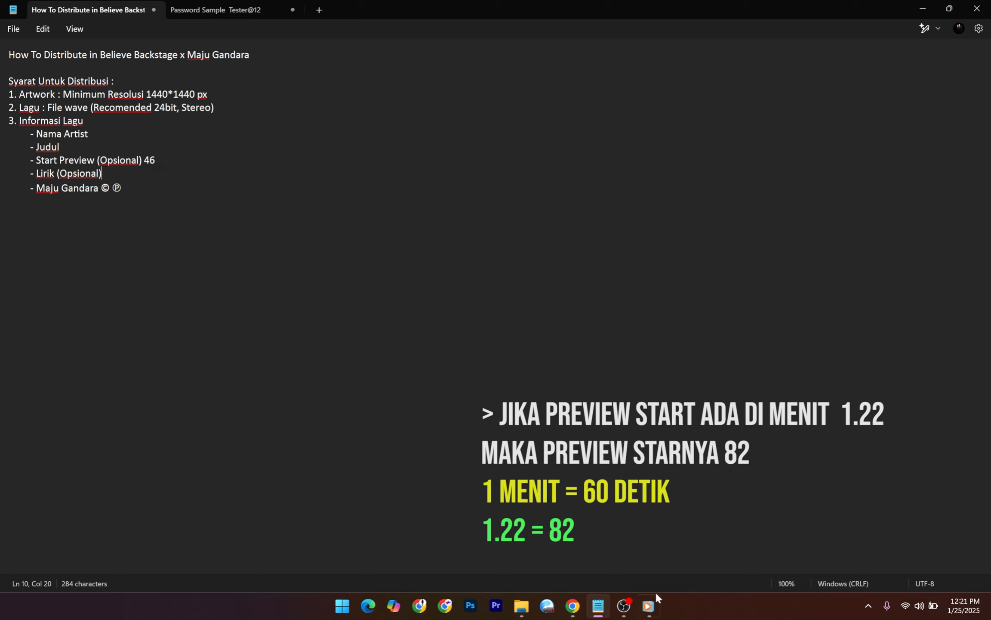
Confirm the 01:22 preview point in the player and review the notes' preview value 46.
left_click(649, 606)
double_click(447, 331)
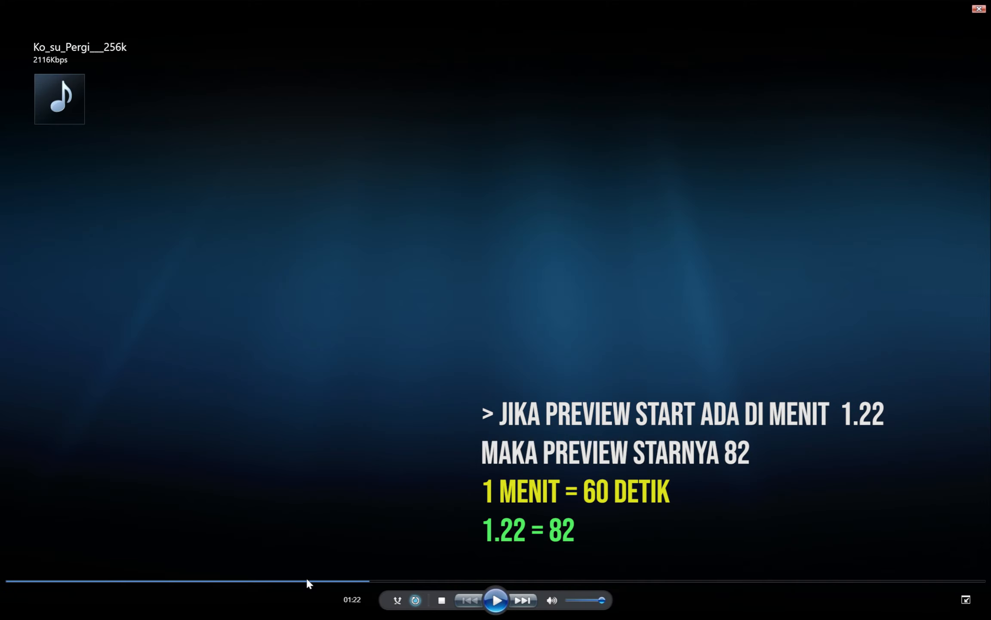
double_click(532, 354)
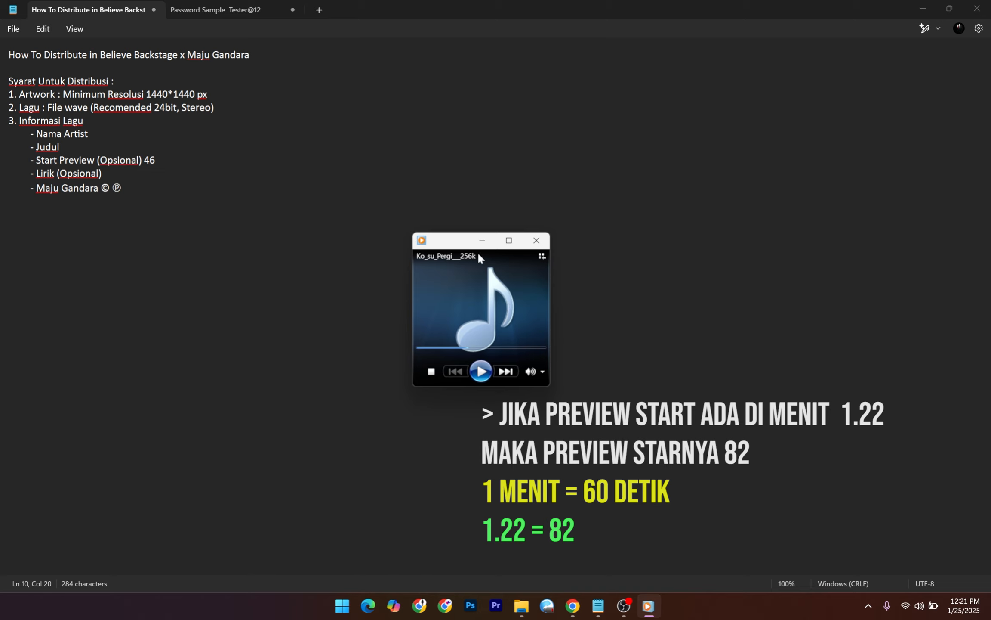
double_click(468, 269)
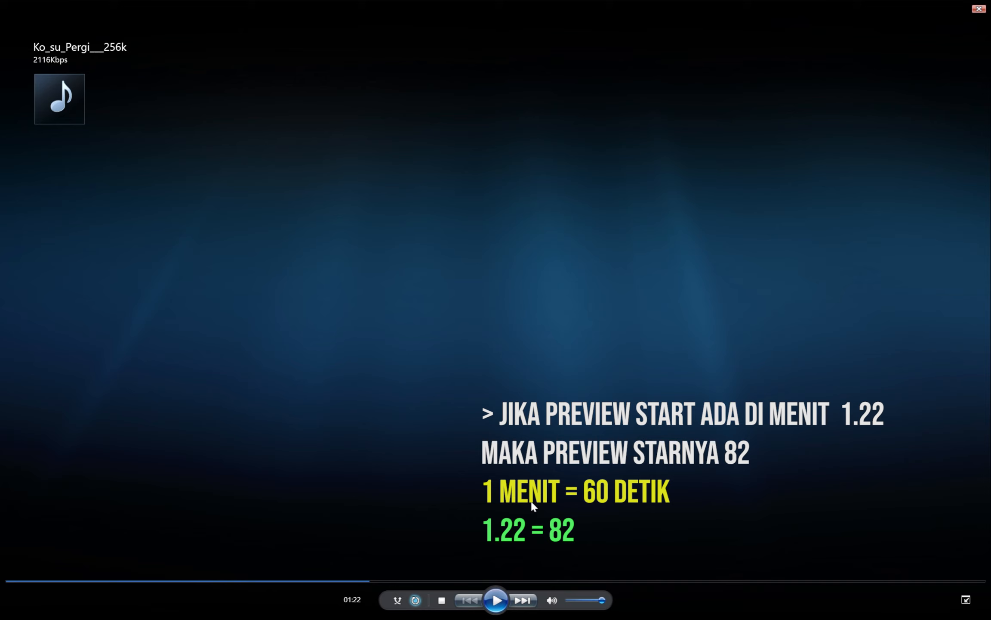
key("Escape")
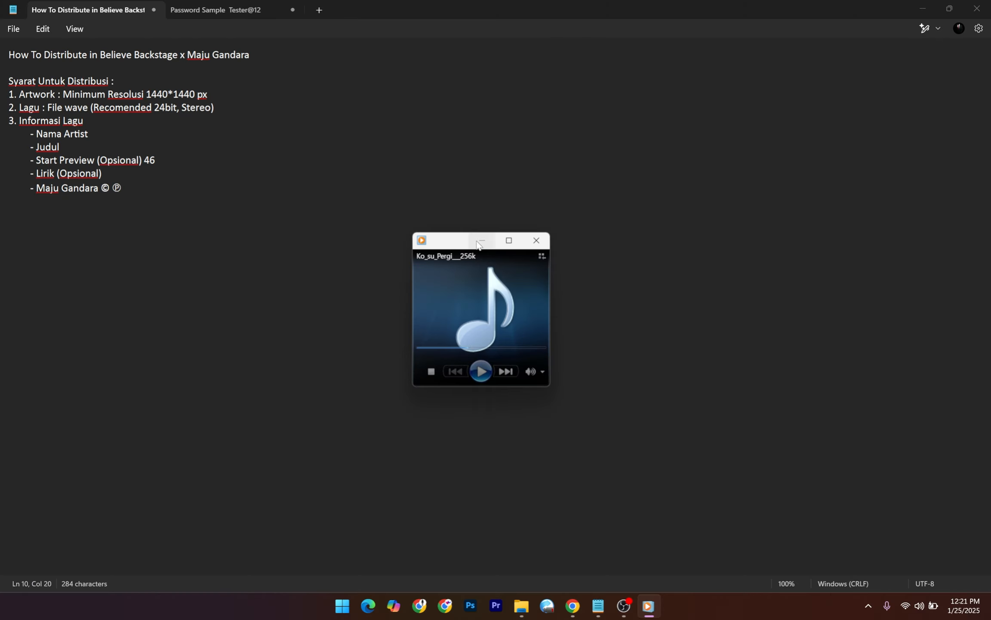
left_click_drag(159, 161, 144, 162)
left_click(332, 213)
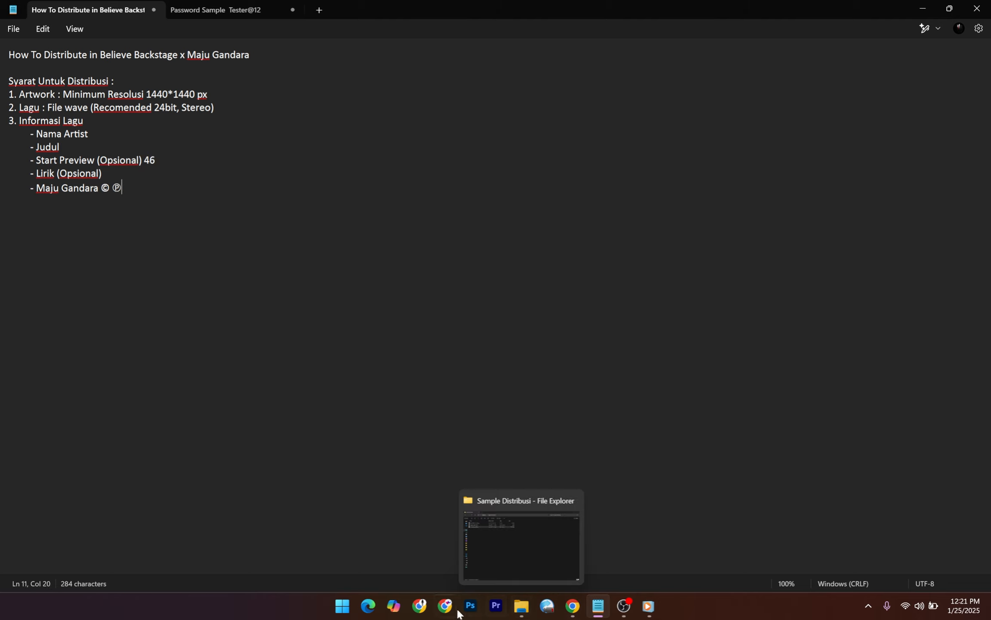
Open Deskripsi dan Lirik.txt from the Sample Distribusi folder and select the title KO SU PERGI.
left_click(572, 611)
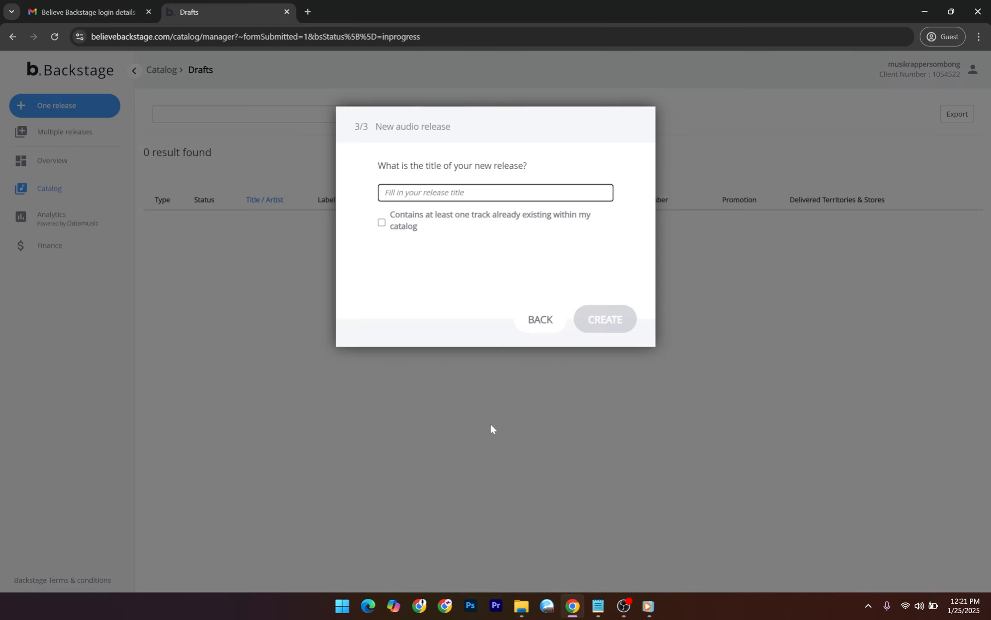
mouse_move(601, 616)
left_click(521, 607)
double_click(134, 118)
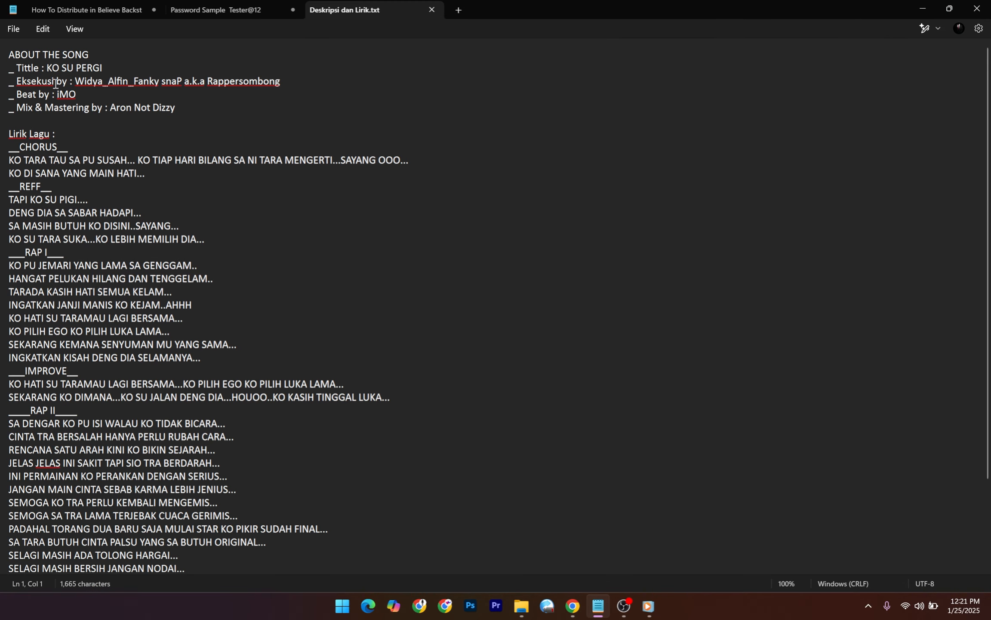
left_click_drag(115, 68, 48, 68)
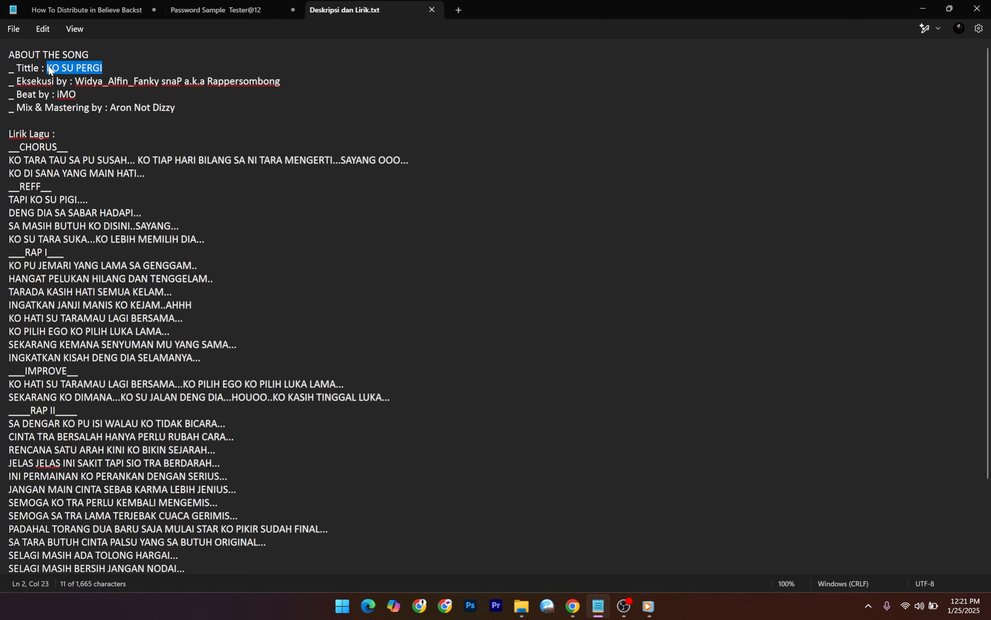
Enter 'Ko Su Pergi' as the new release title and create the release.
mouse_move(637, 615)
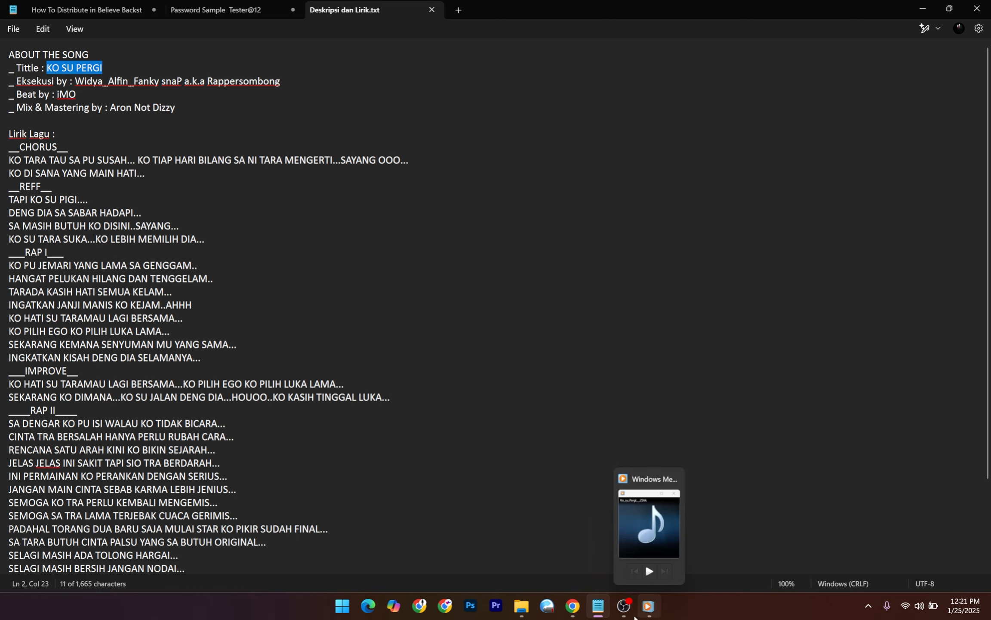
left_click(573, 606)
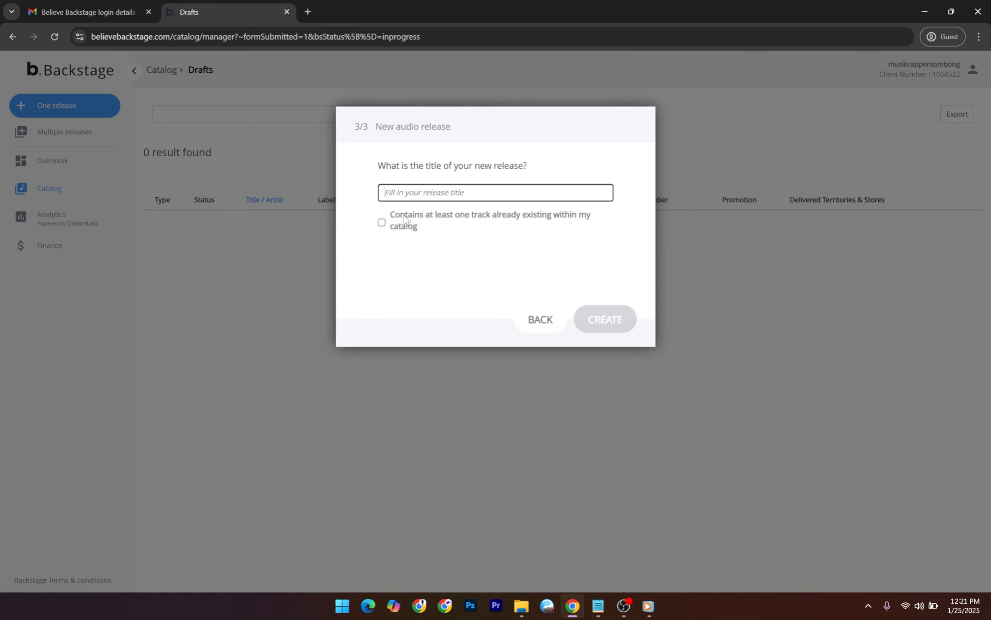
type("Ko ")
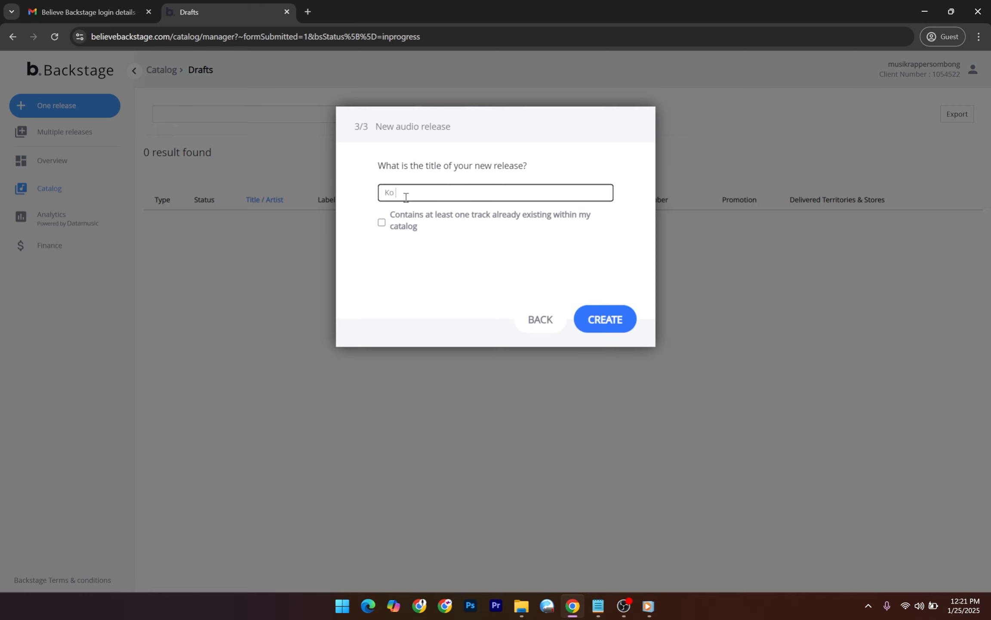
type("Su Pergi")
key("ctrl+a")
left_click(612, 320)
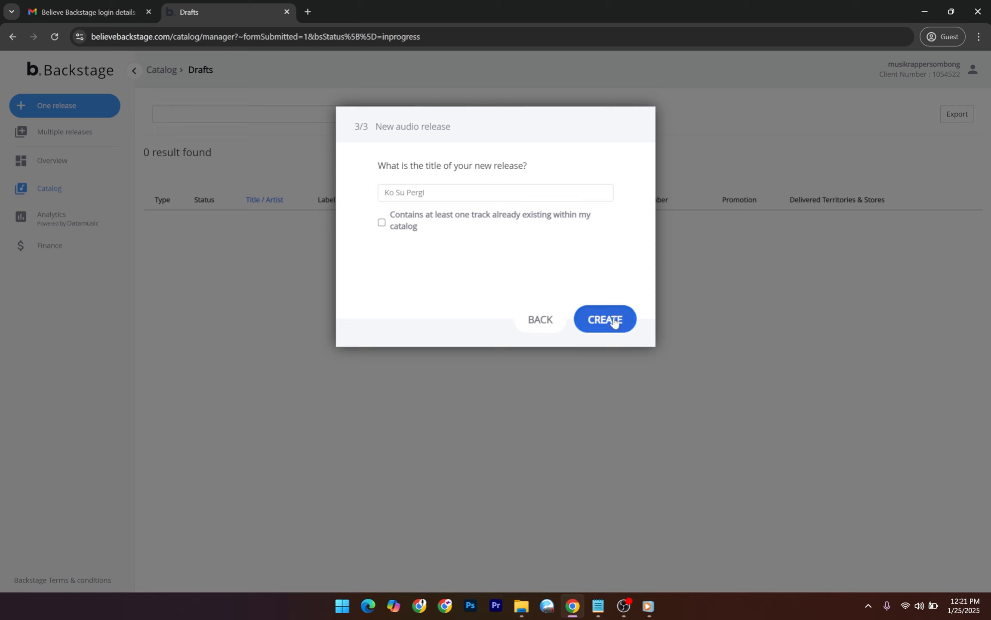
left_click(598, 606)
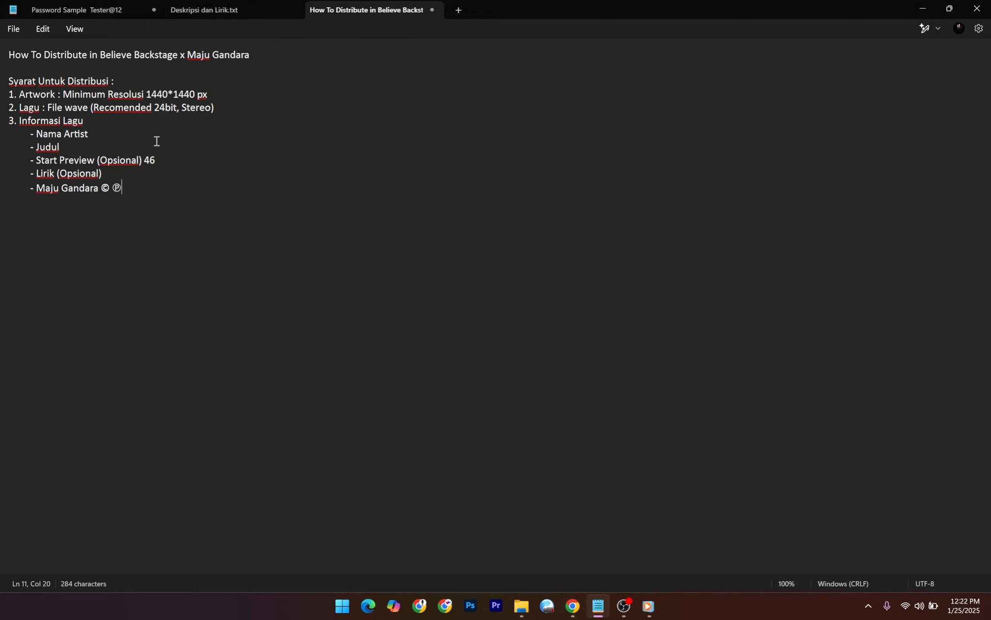
left_click(112, 148)
Add ': Ko Su Pergi' to the Judul line and copy the artist credit from the lyrics note.
type(": Ko Su Pergi")
left_click(97, 9)
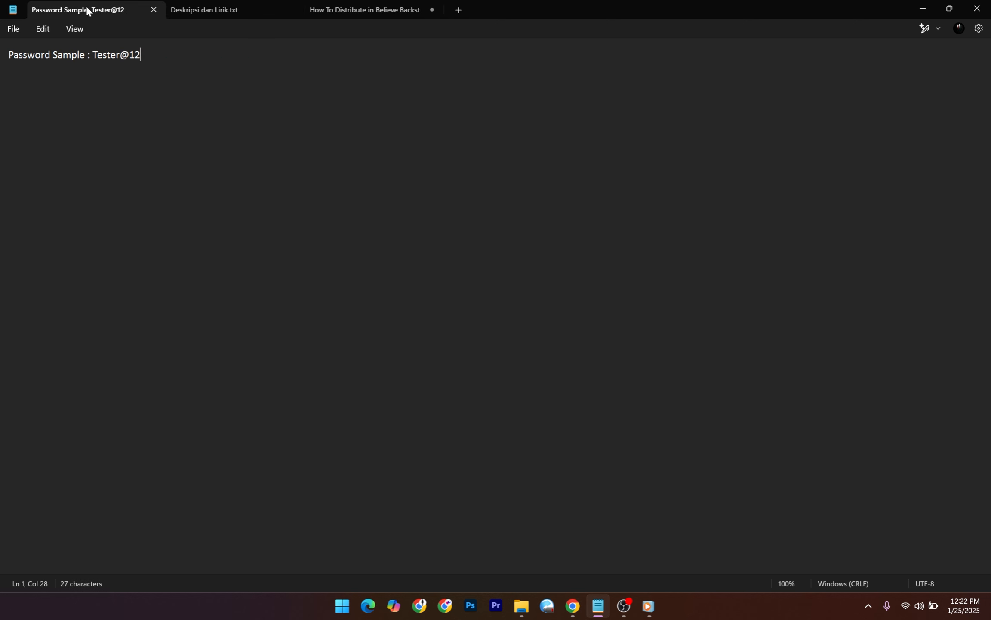
left_click(190, 8)
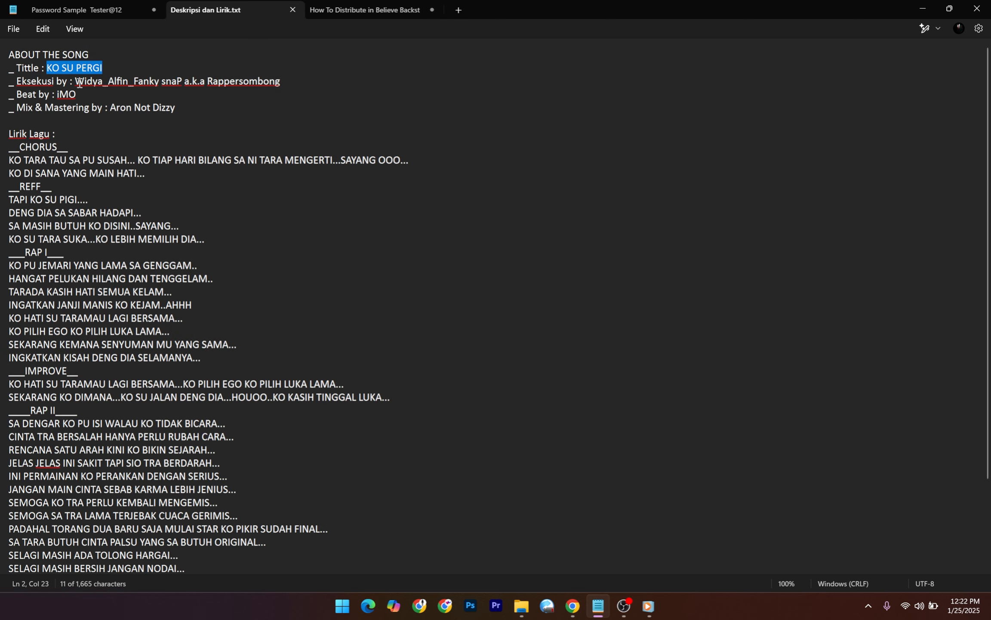
left_click_drag(76, 82, 283, 78)
key("ctrl+c")
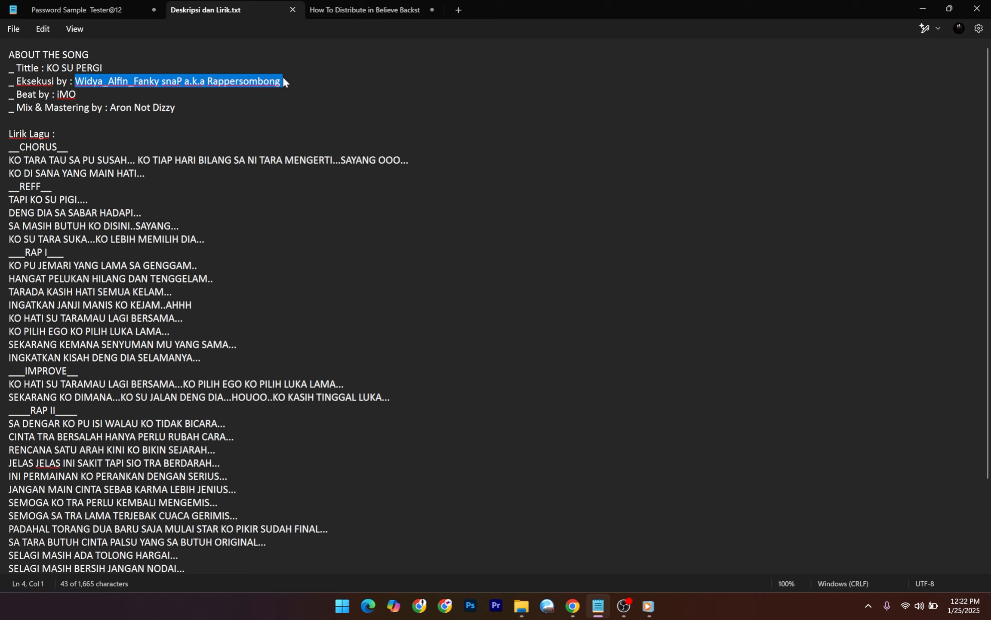
Paste the artist credit after 'Nama Artist:' and remove the extra blank line.
left_click(361, 12)
left_click(147, 126)
left_click(146, 129)
type(":")
key("ctrl+v")
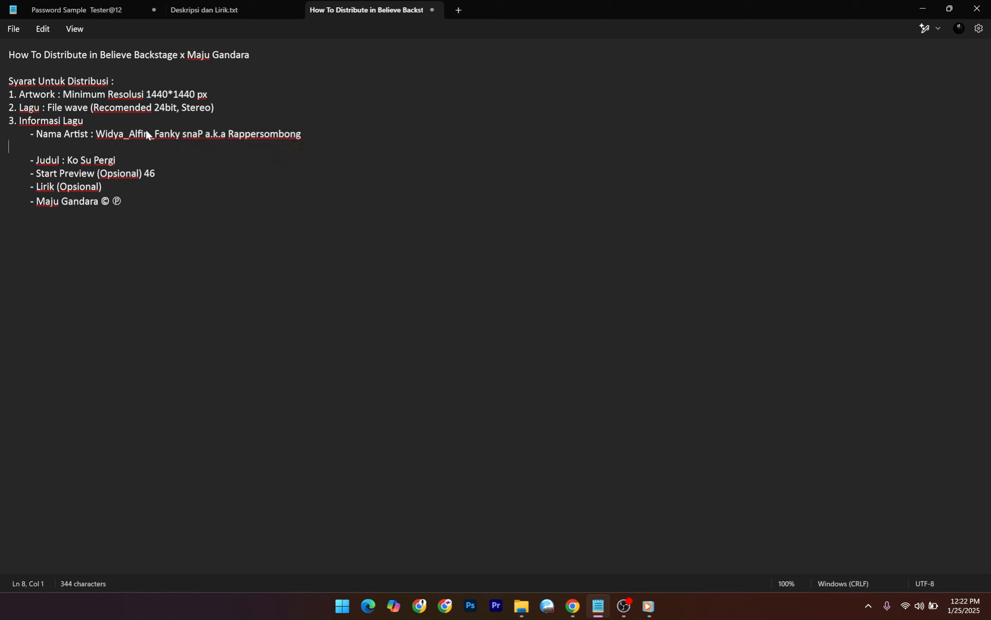
key("BackSpace")
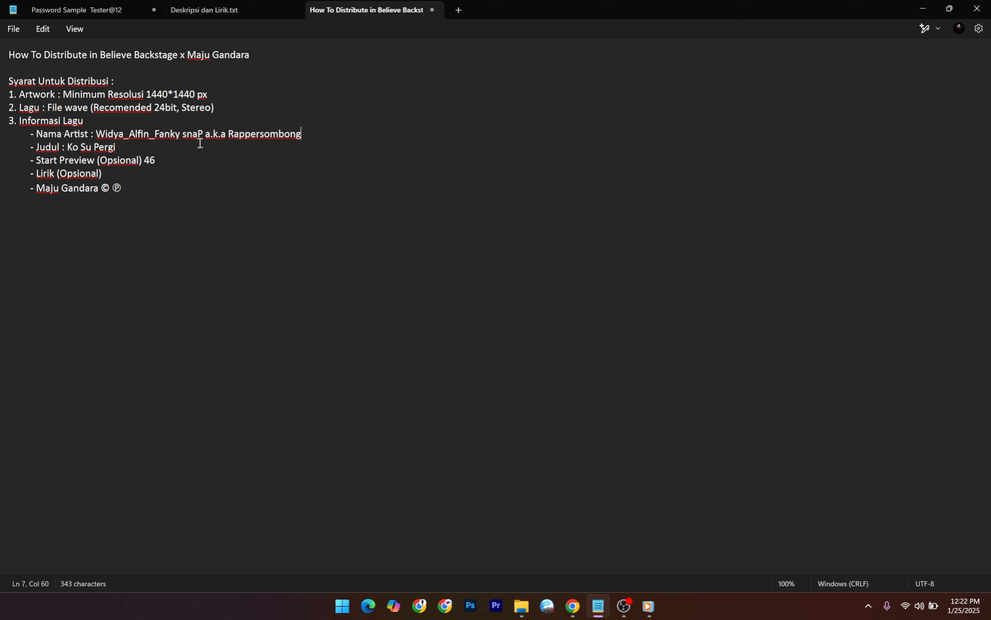
Check the Release title field in the Backstage release form.
left_click(573, 608)
left_click(461, 188)
left_click(552, 169)
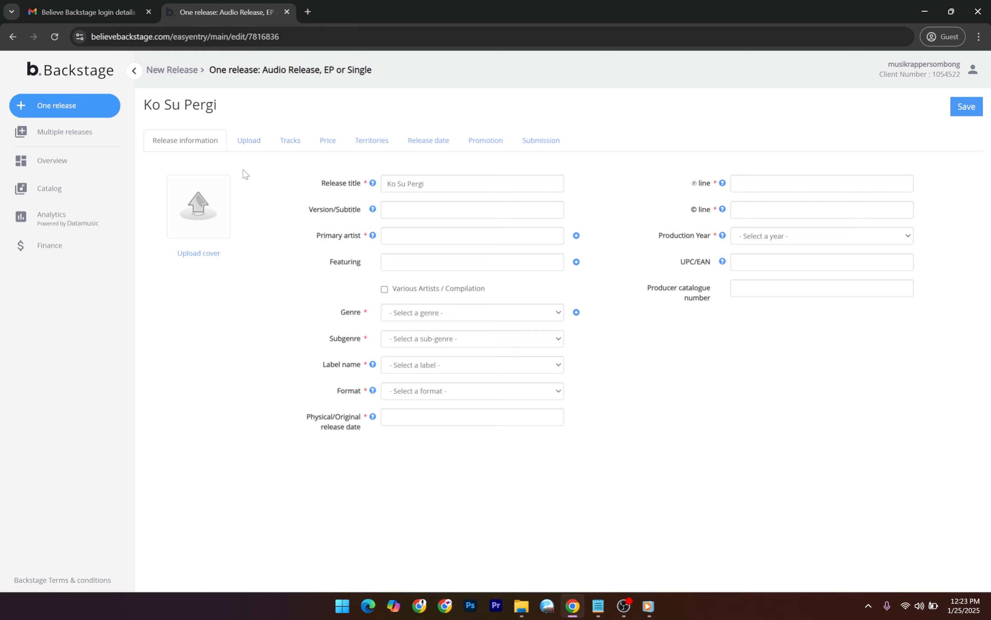
Confirm the Release title reads Ko Su Pergi and leave Version/Subtitle empty.
left_click_drag(457, 185, 390, 188)
left_click(431, 181)
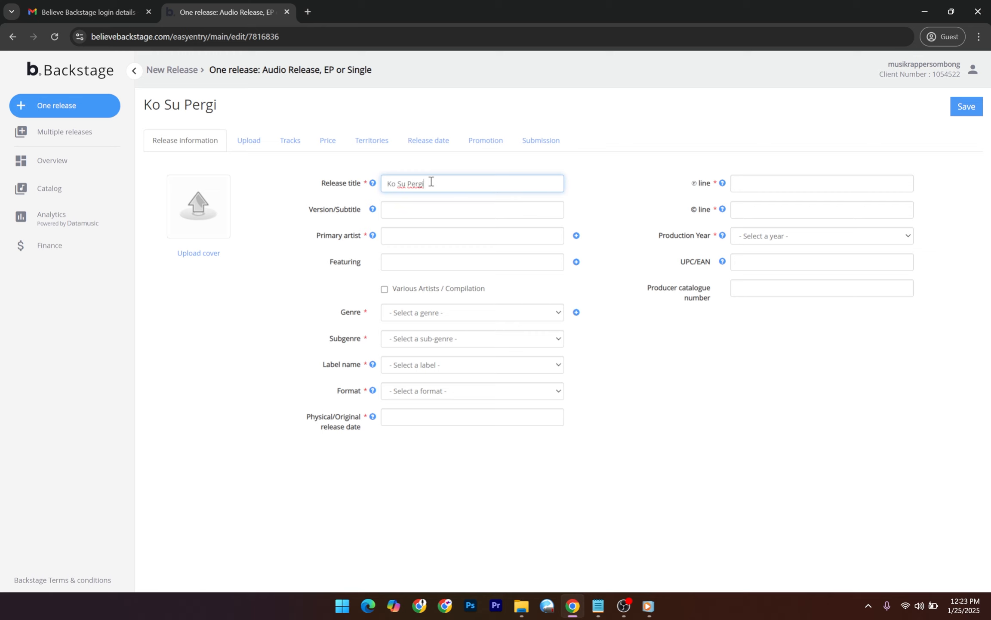
left_click_drag(432, 183, 386, 186)
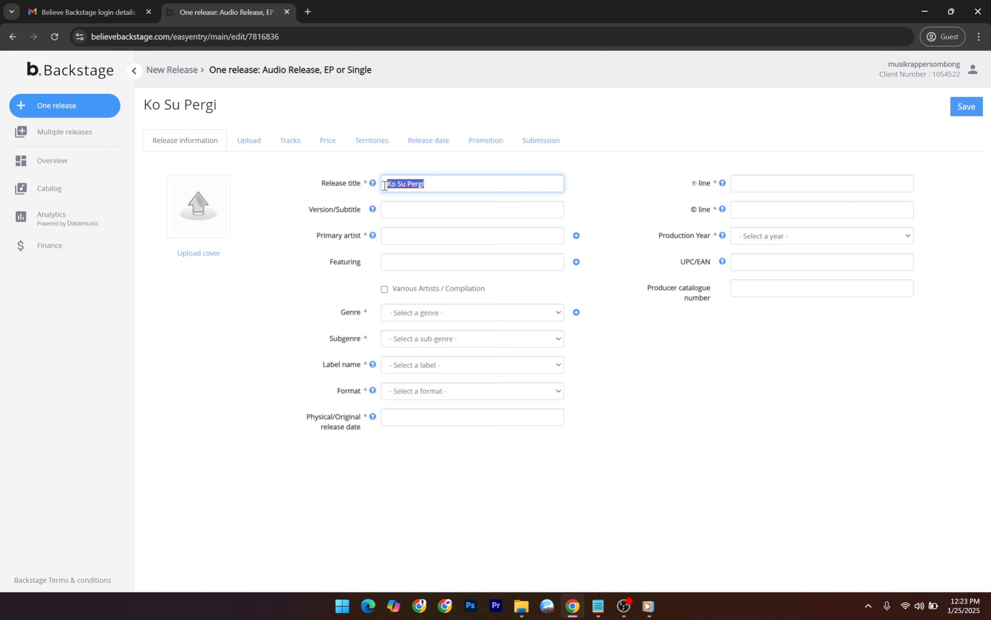
left_click(428, 187)
left_click(444, 208)
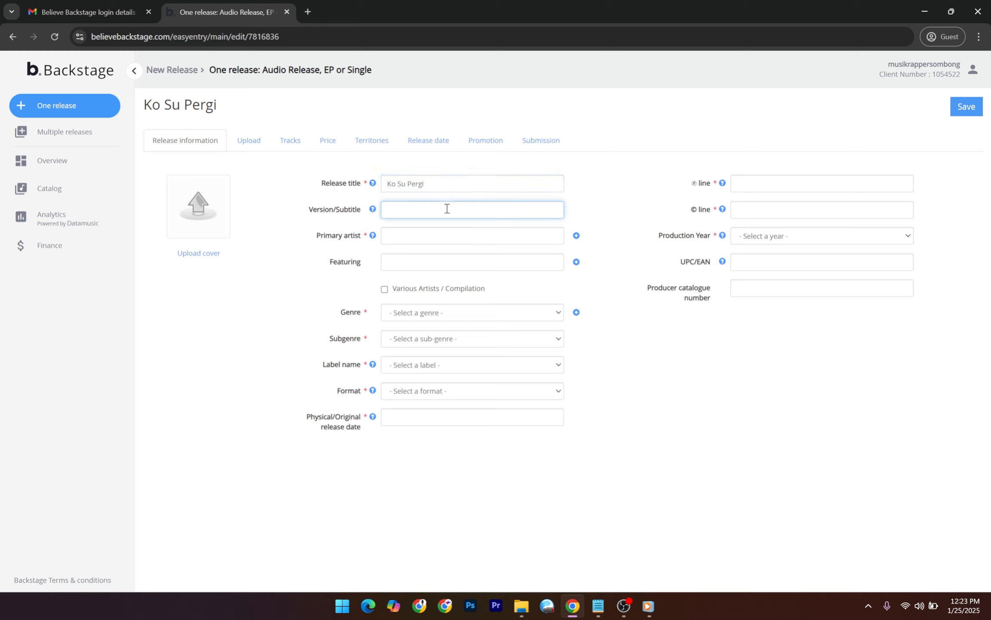
left_click(598, 184)
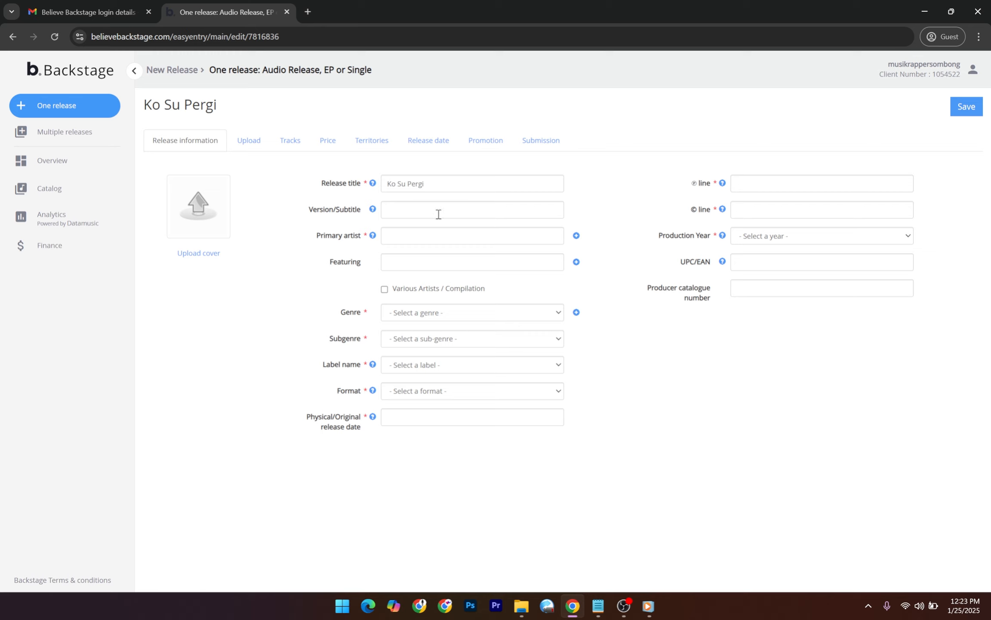
mouse_move(372, 211)
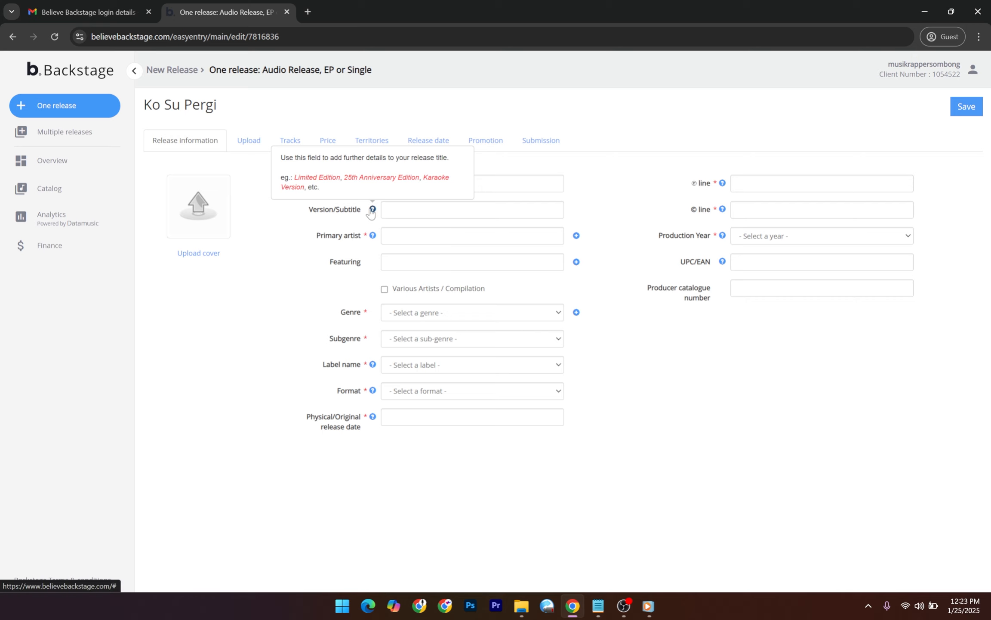
left_click(421, 237)
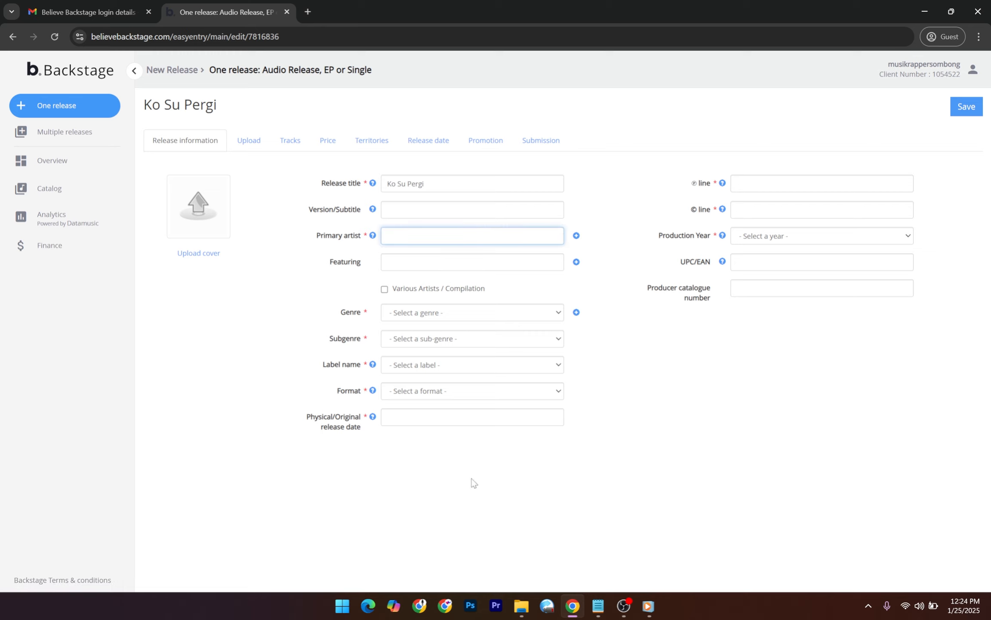
Copy Rappersombong from the notes and paste it as the primary artist.
left_click(598, 614)
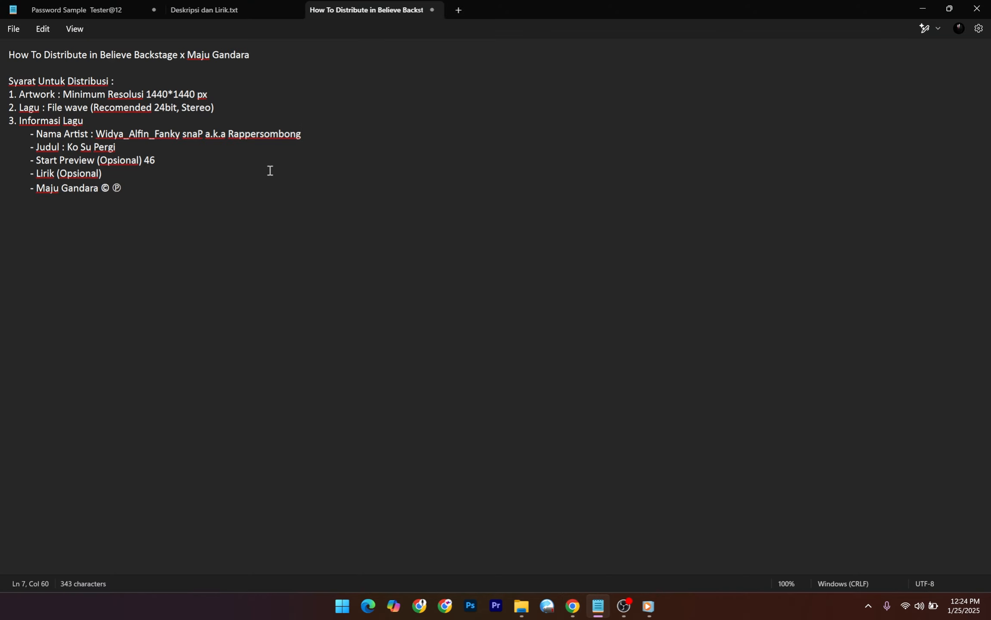
left_click_drag(305, 134, 236, 138)
key("ctrl+c")
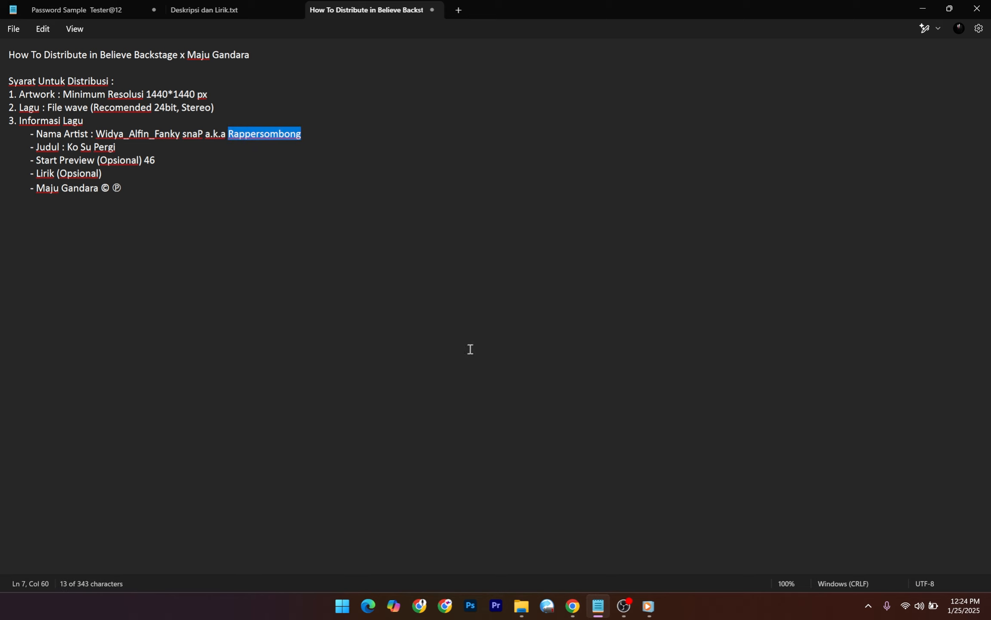
left_click(573, 606)
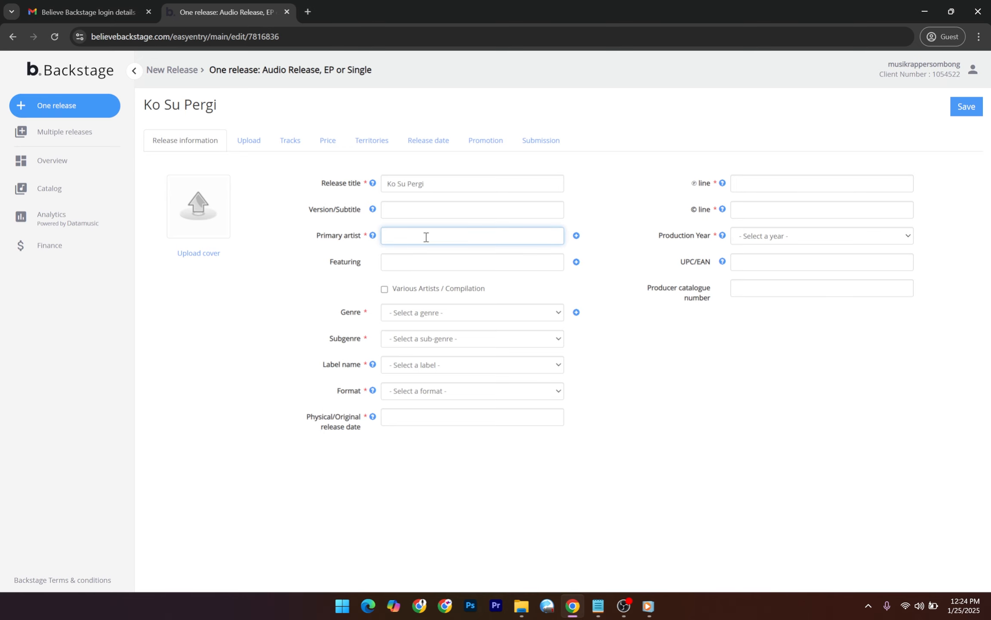
key("ctrl+v")
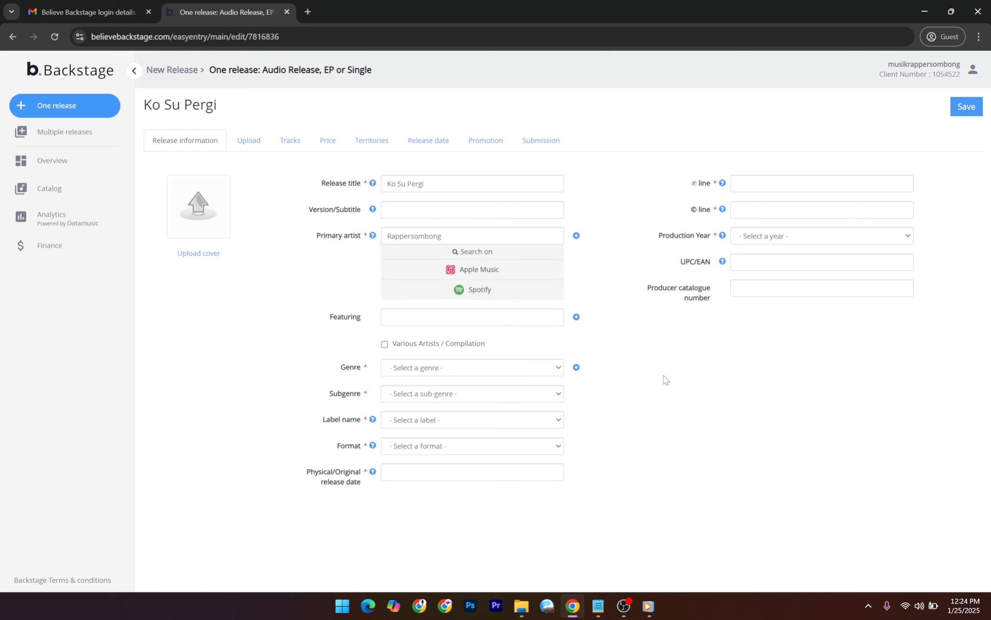
left_click(463, 239)
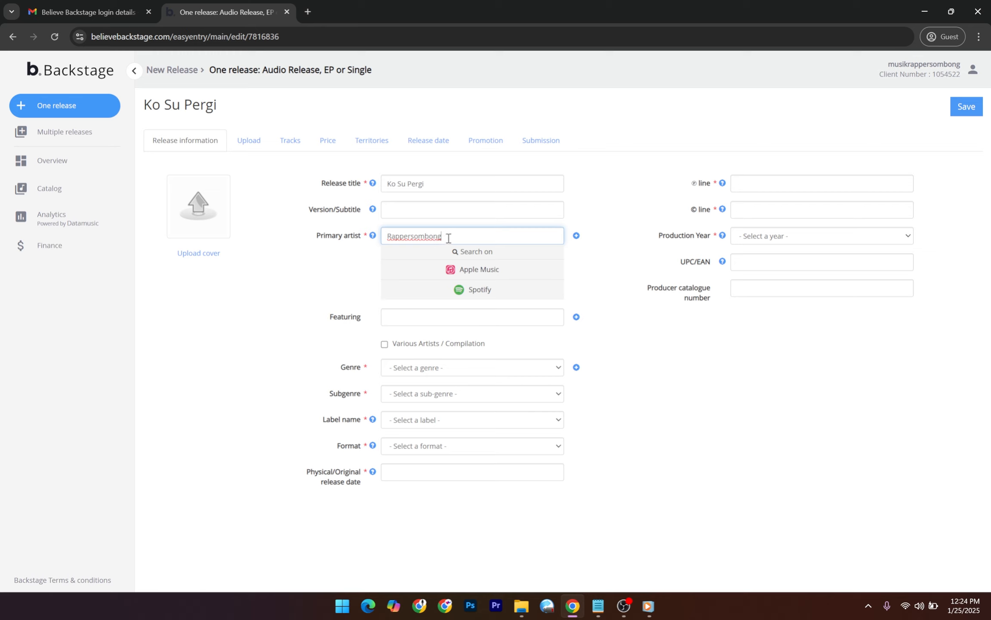
left_click(586, 269)
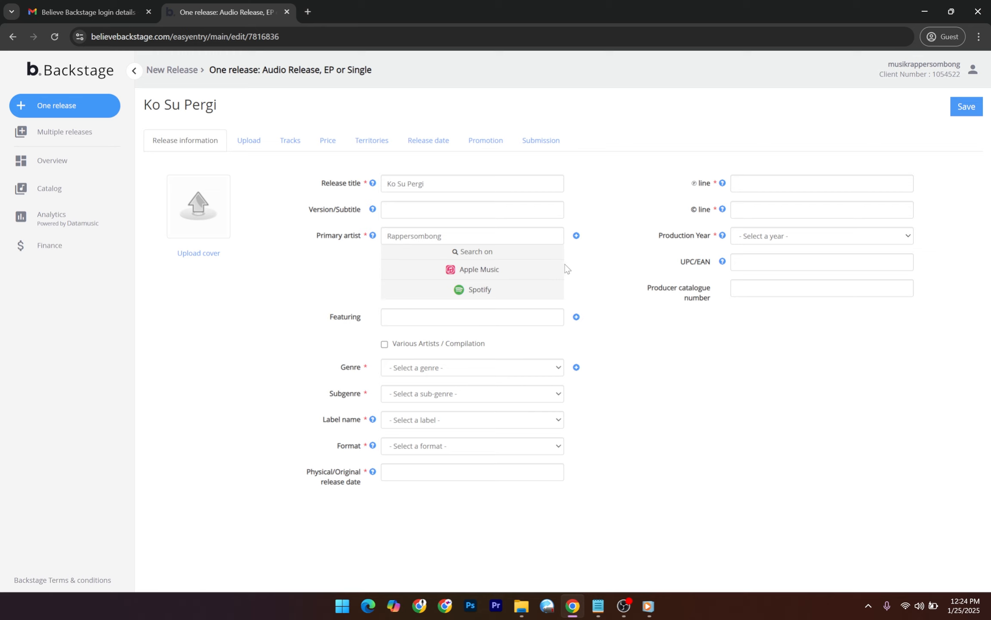
Set the primary artist's Spotify profile to 'Add link or ID'.
left_click(494, 293)
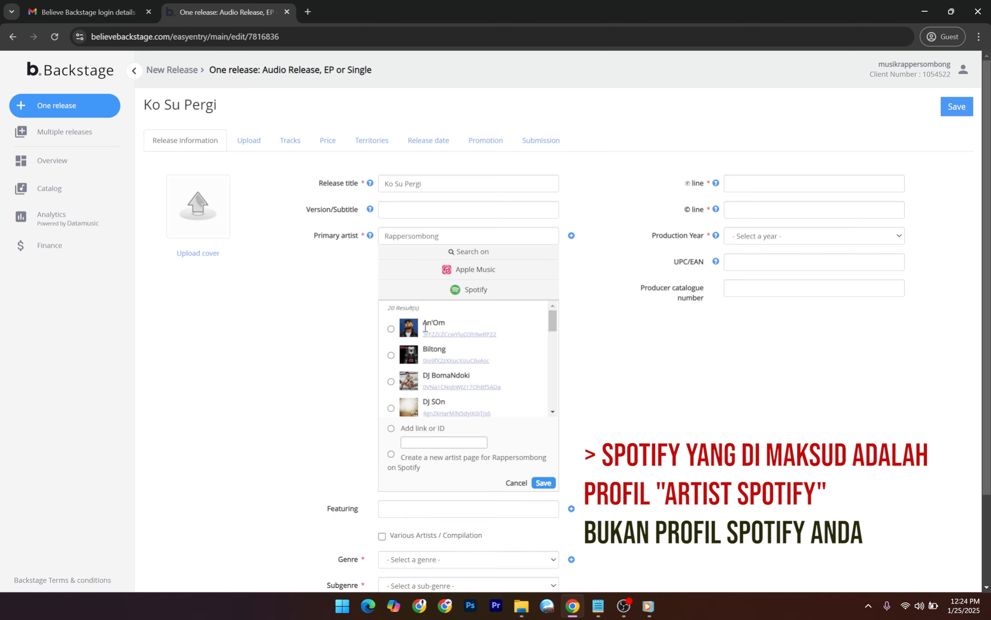
left_click_drag(423, 326, 456, 319)
left_click(391, 429)
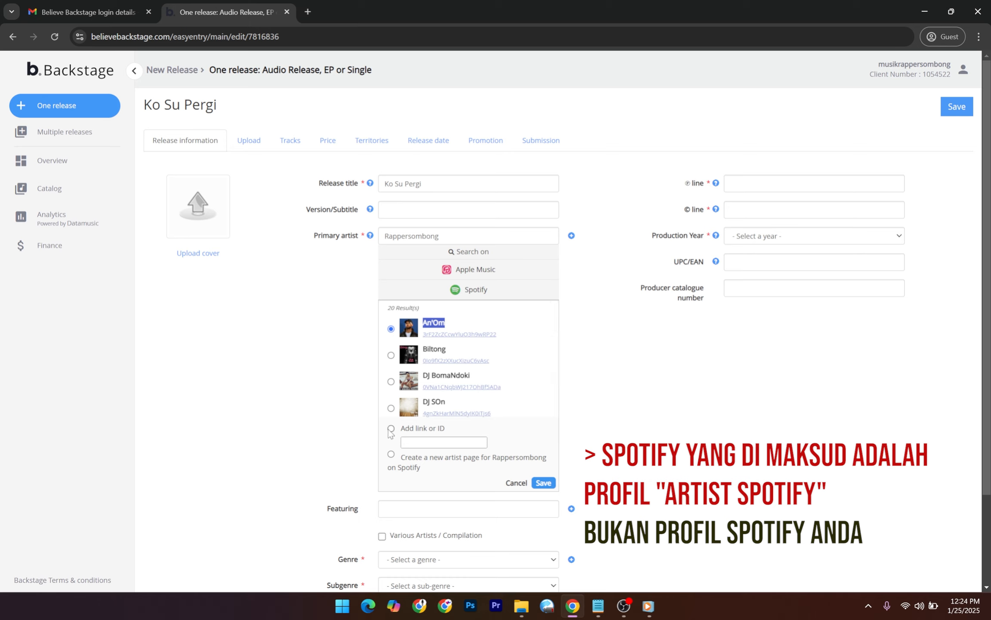
left_click(435, 443)
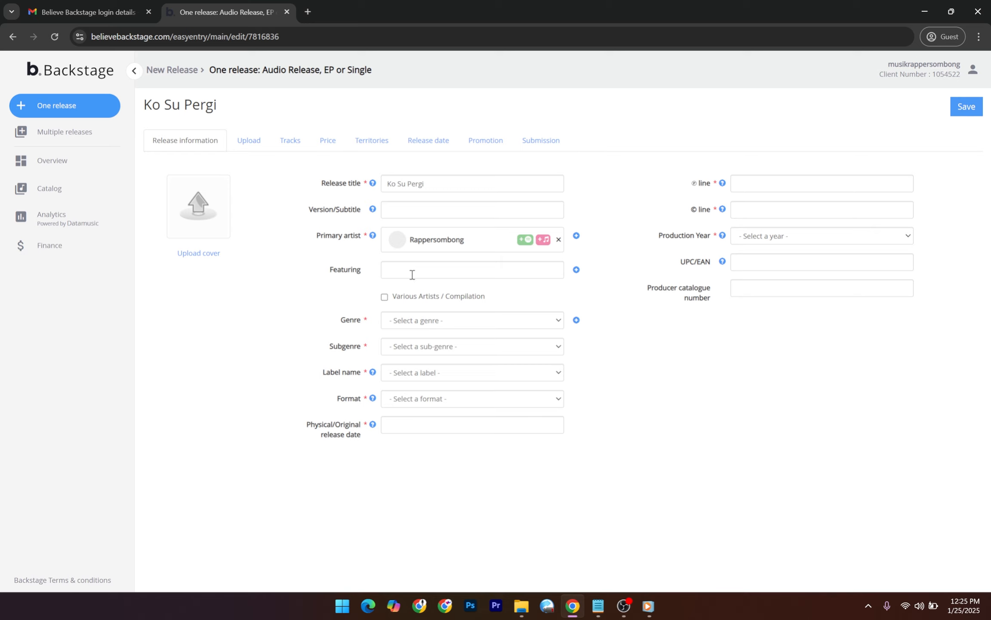
Copy Widya, Alfin and Fanky snaP one by one from the Nama Artist line.
left_click(597, 603)
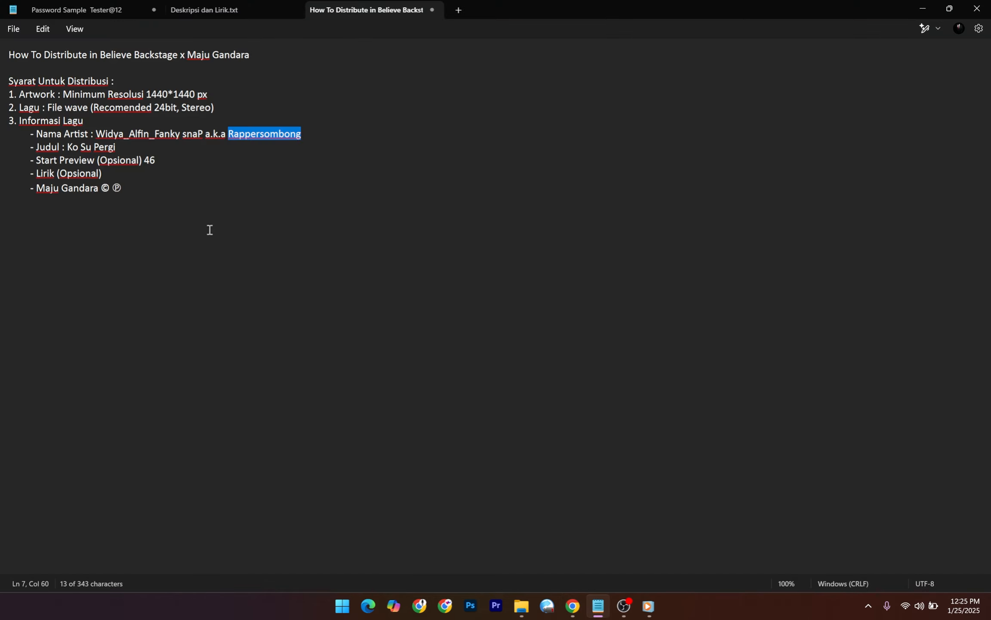
left_click_drag(96, 133, 123, 129)
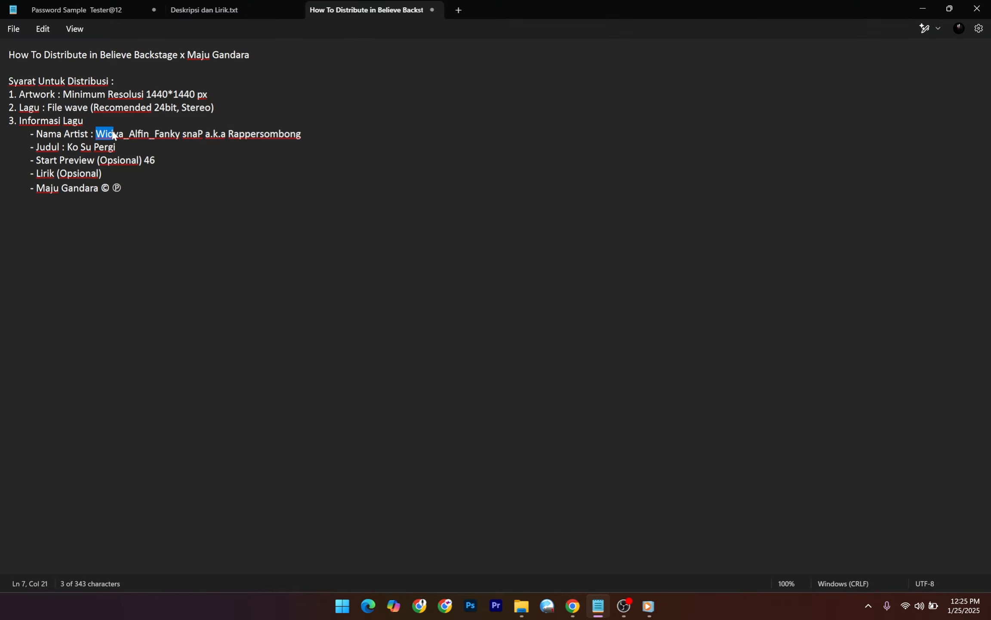
left_click_drag(130, 133, 150, 137)
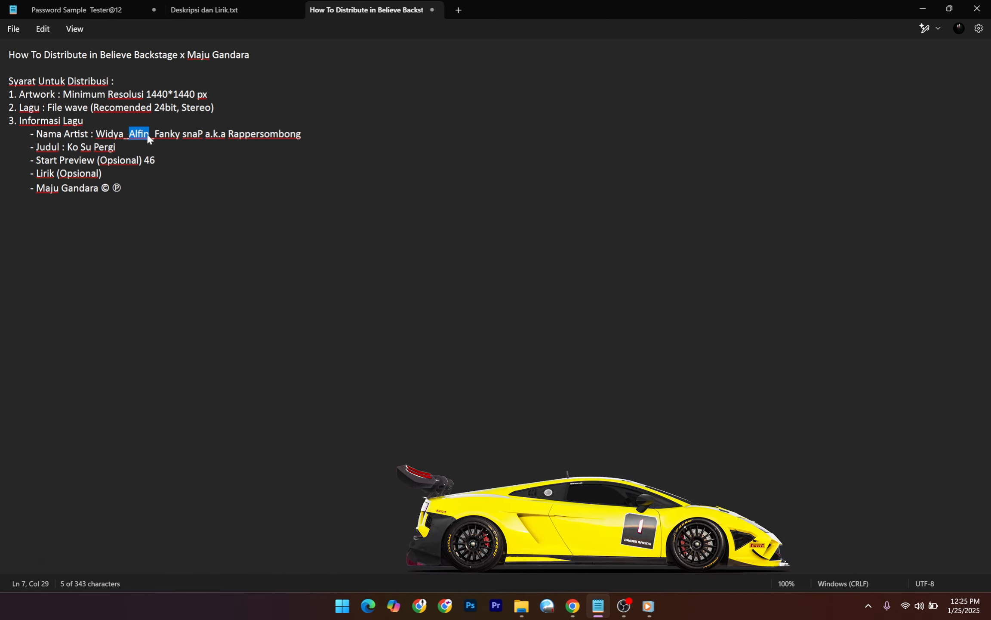
left_click_drag(155, 136, 203, 135)
key("super+c")
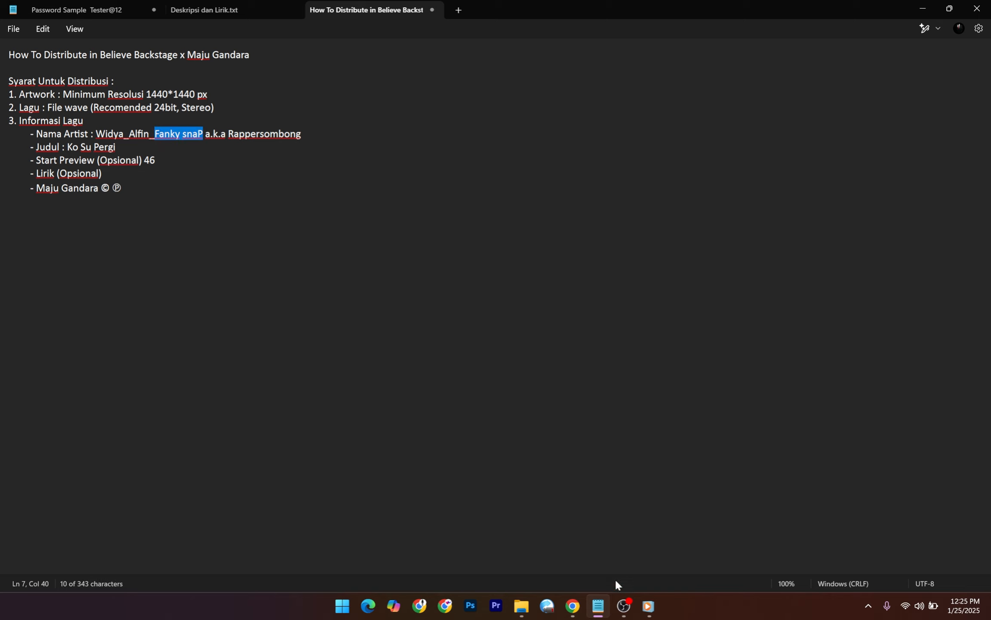
left_click(573, 606)
Add Fanky Snap as a featuring artist using the existing artist profile.
left_click(417, 272)
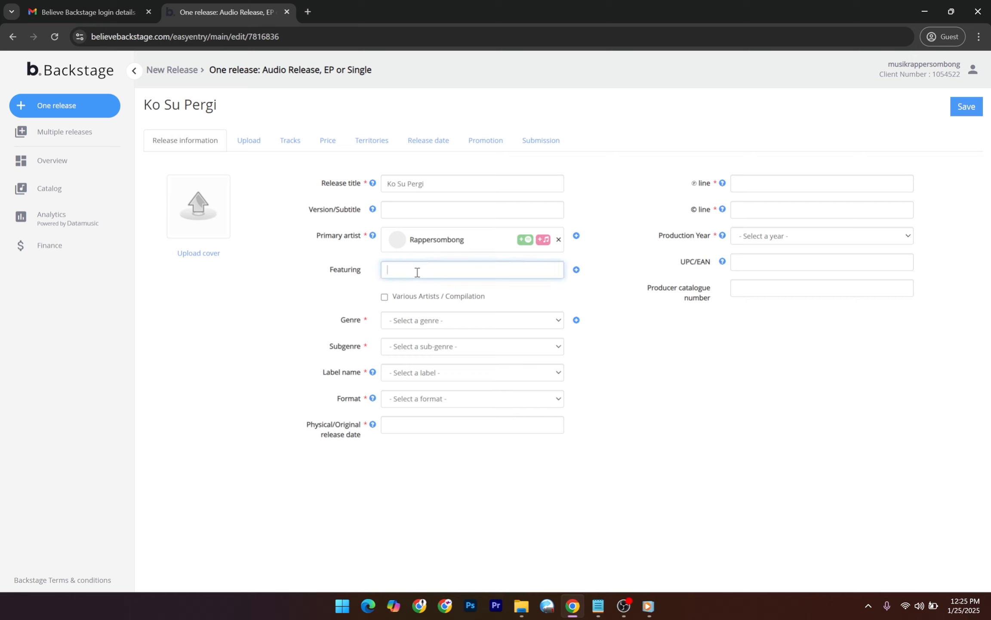
key("super+v")
scroll(497, 387, "down", 2)
scroll(497, 375, "up", 2)
left_click(487, 392)
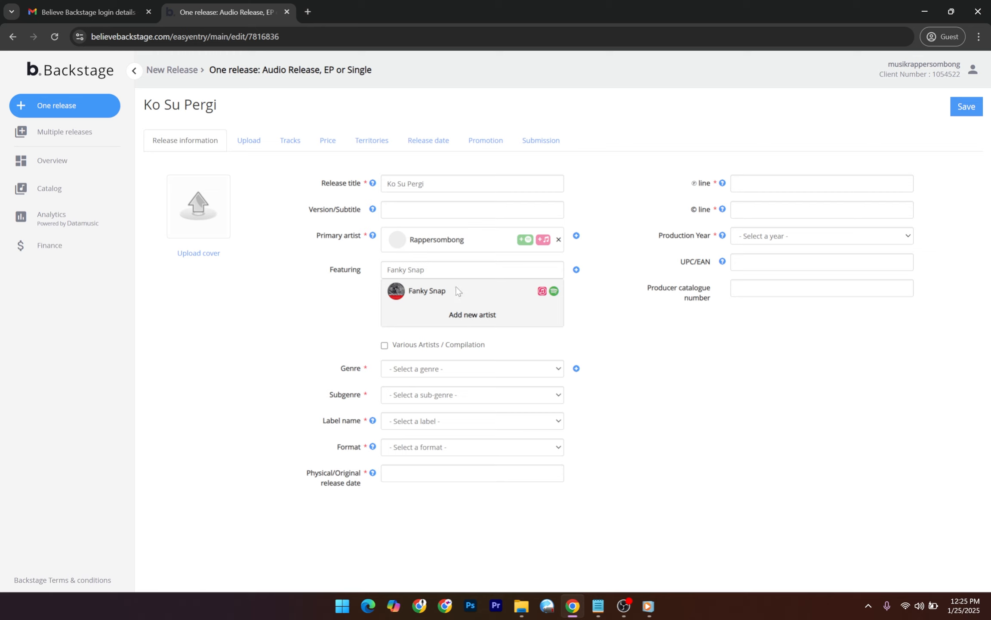
left_click(456, 294)
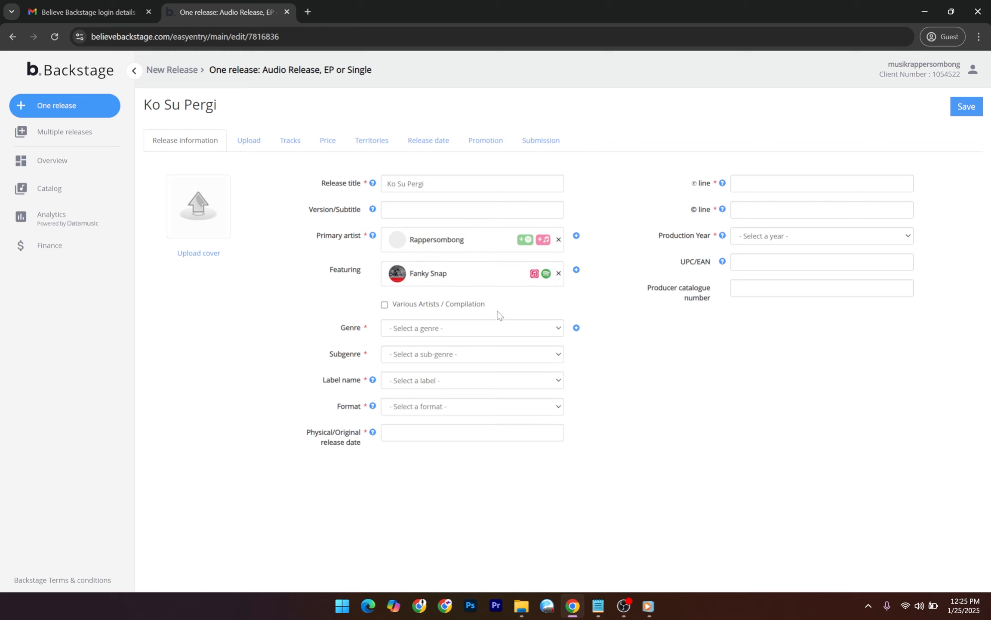
Add Alfin as the second featuring artist from the matching results.
left_click(577, 270)
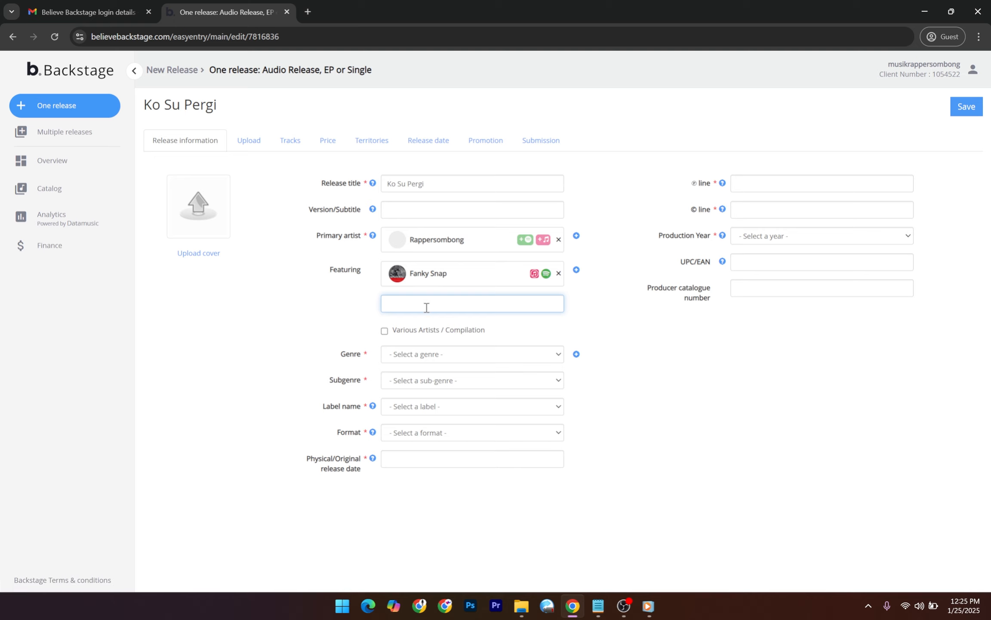
key("super+v")
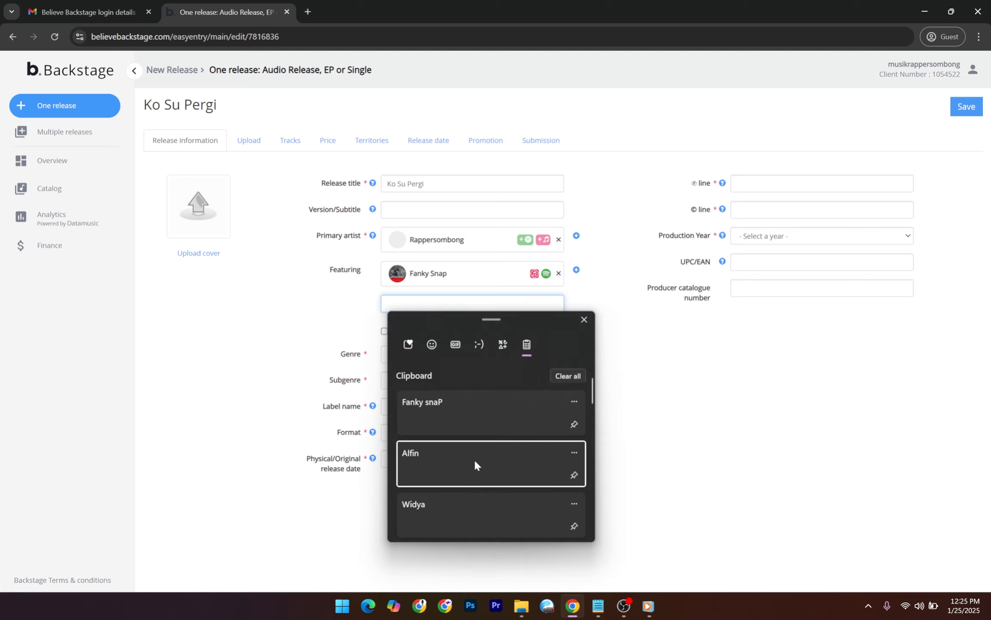
left_click(474, 459)
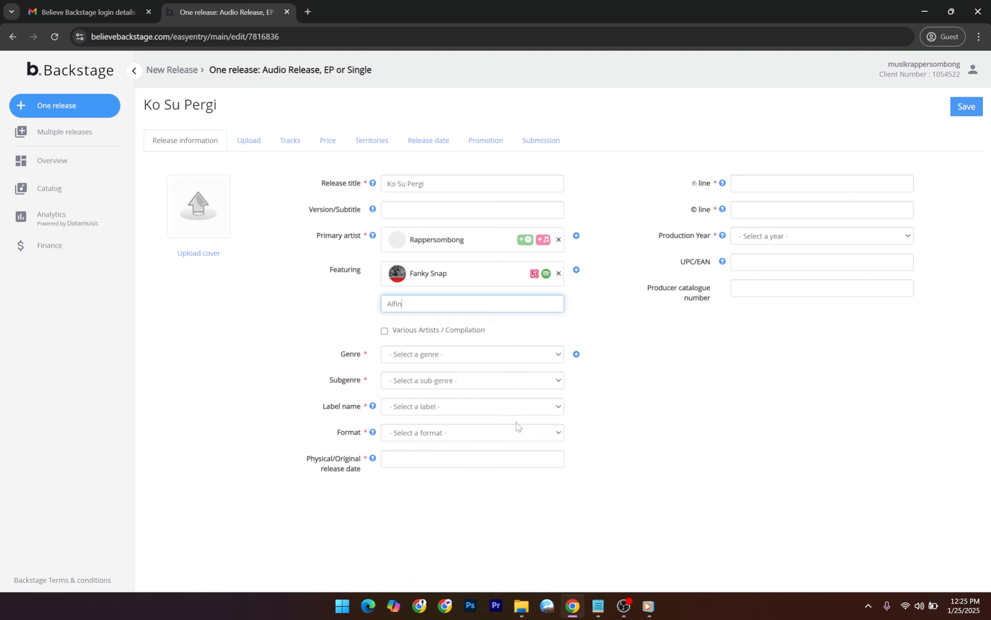
left_click(455, 304)
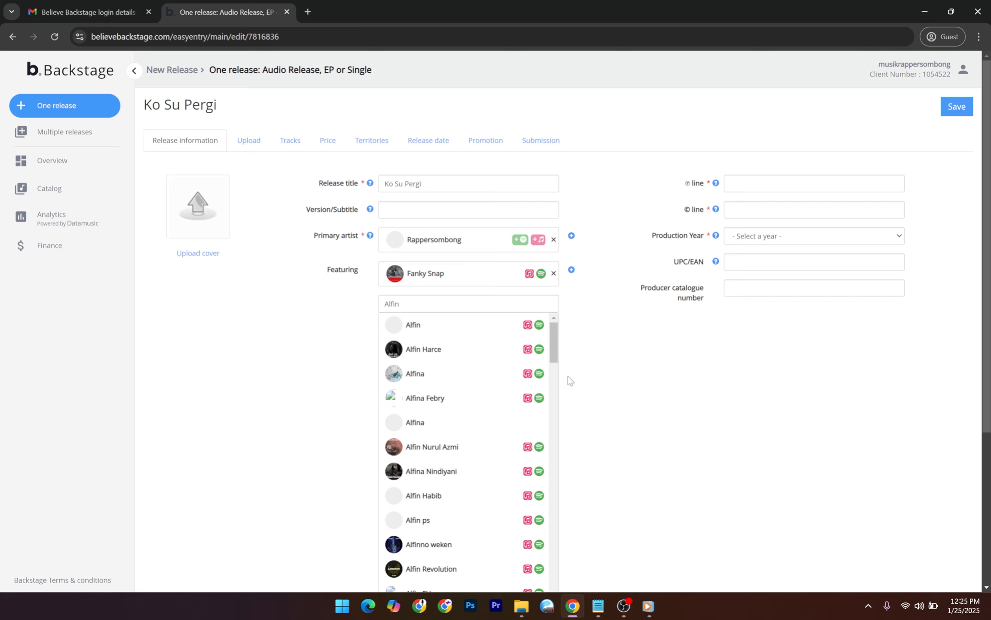
scroll(637, 405, "down", 1)
scroll(641, 411, "down", 2)
left_click_drag(555, 232, 553, 208)
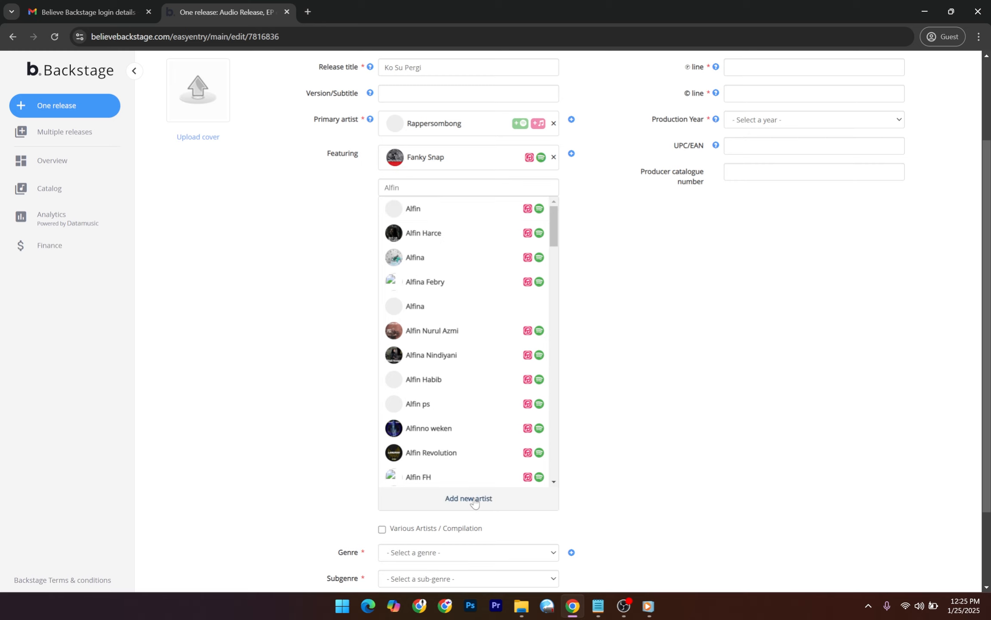
scroll(474, 501, "down", 2)
scroll(487, 283, "down", 5)
scroll(489, 297, "down", 5)
left_click_drag(555, 238, 564, 95)
scroll(564, 95, "up", 4)
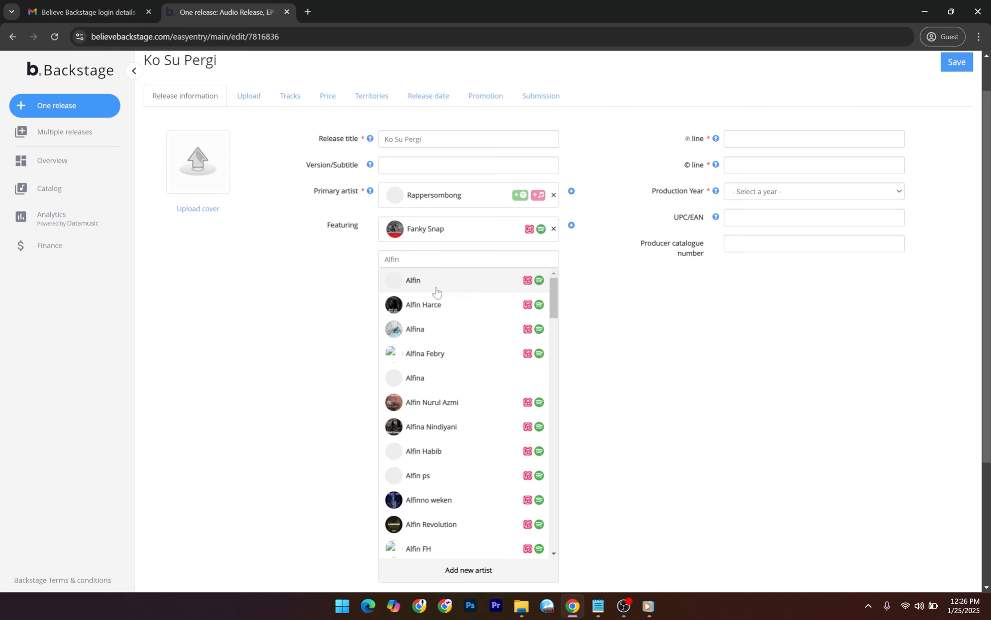
left_click(436, 290)
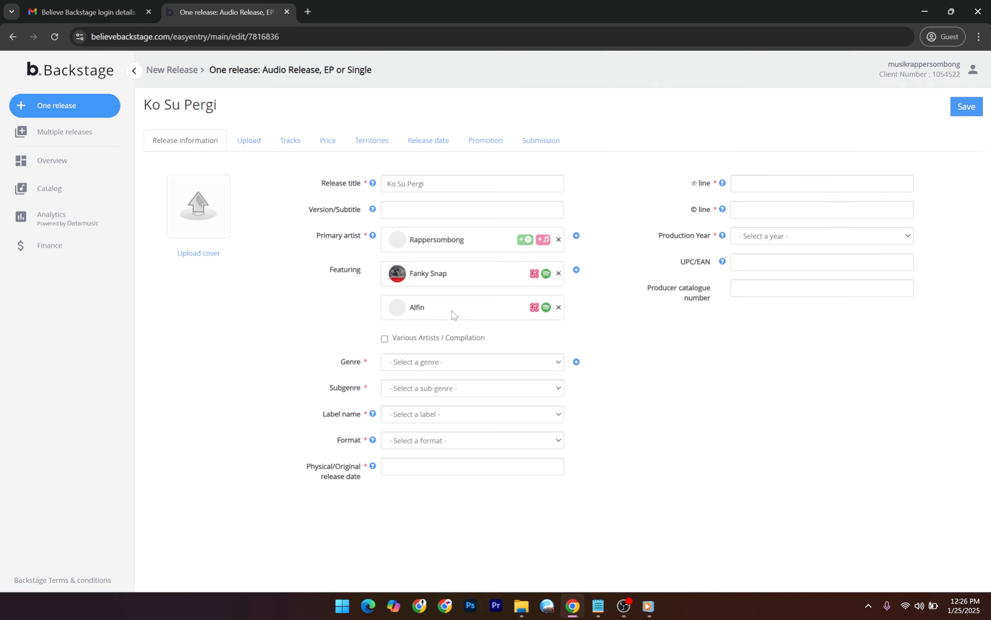
left_click(598, 606)
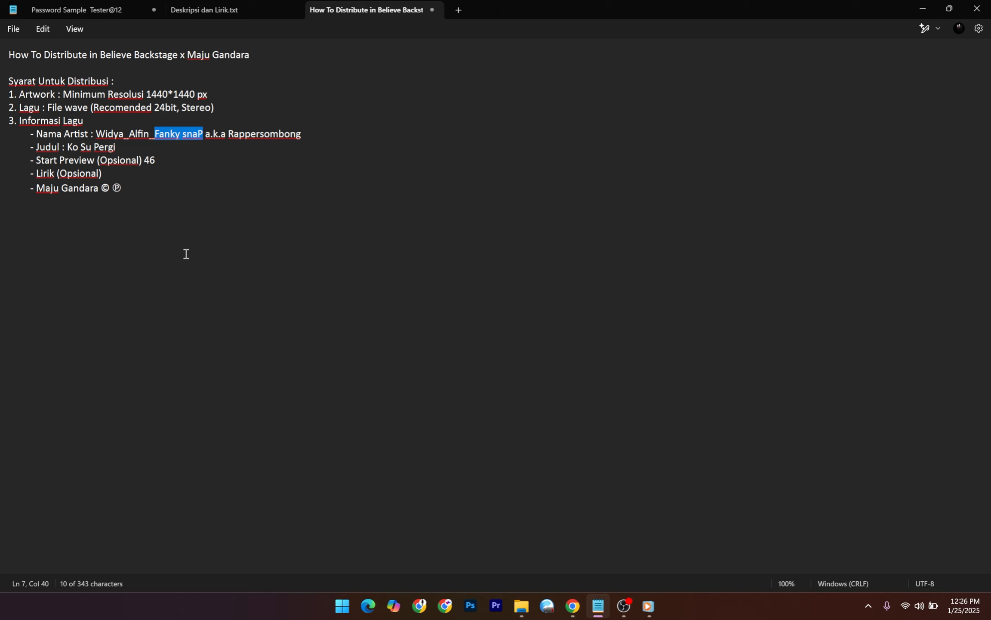
Copy the name Widya from the Nama Artist line in the notes.
double_click(100, 135)
key("ctrl+c")
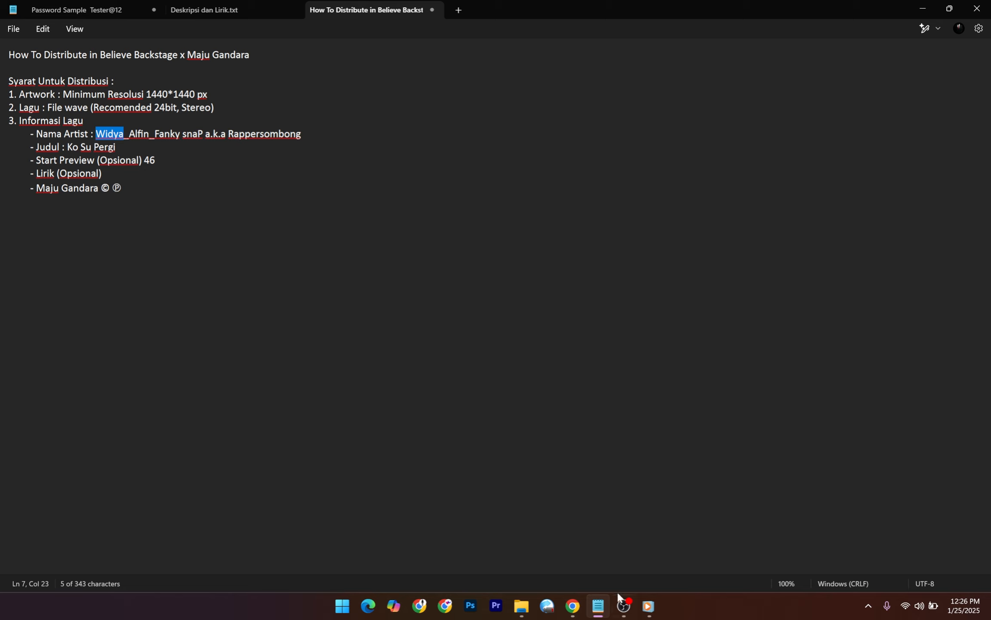
left_click(567, 614)
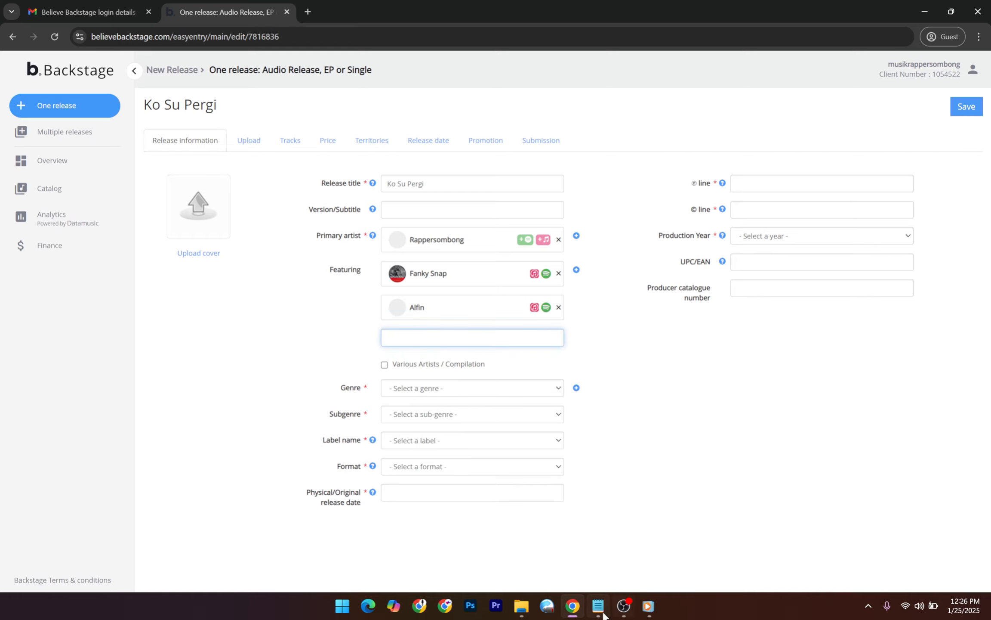
Add Widya as a third featuring artist, created as a new artist profile.
left_click(603, 615)
left_click(602, 615)
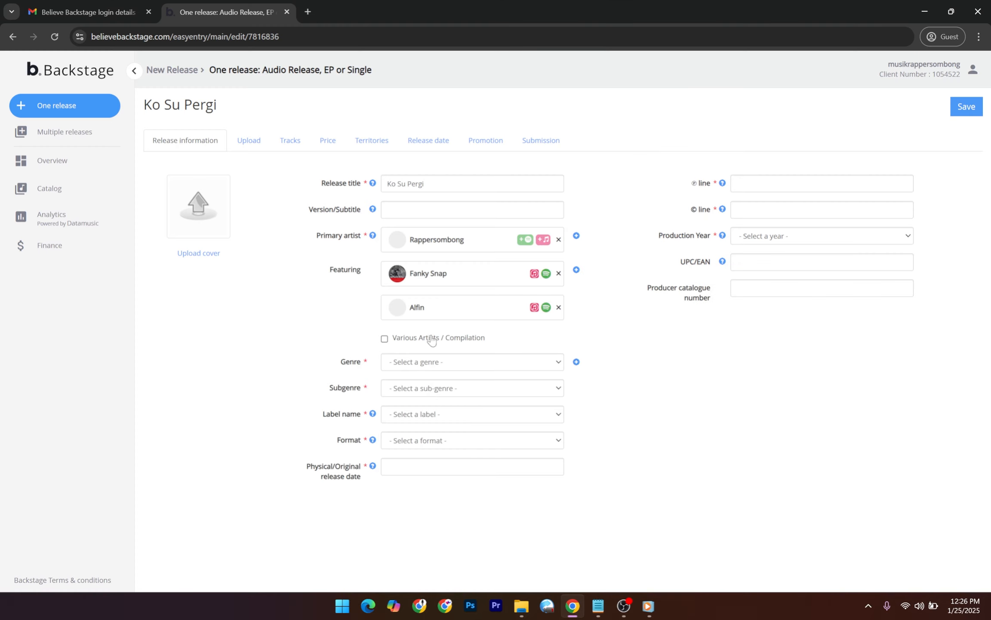
left_click(576, 269)
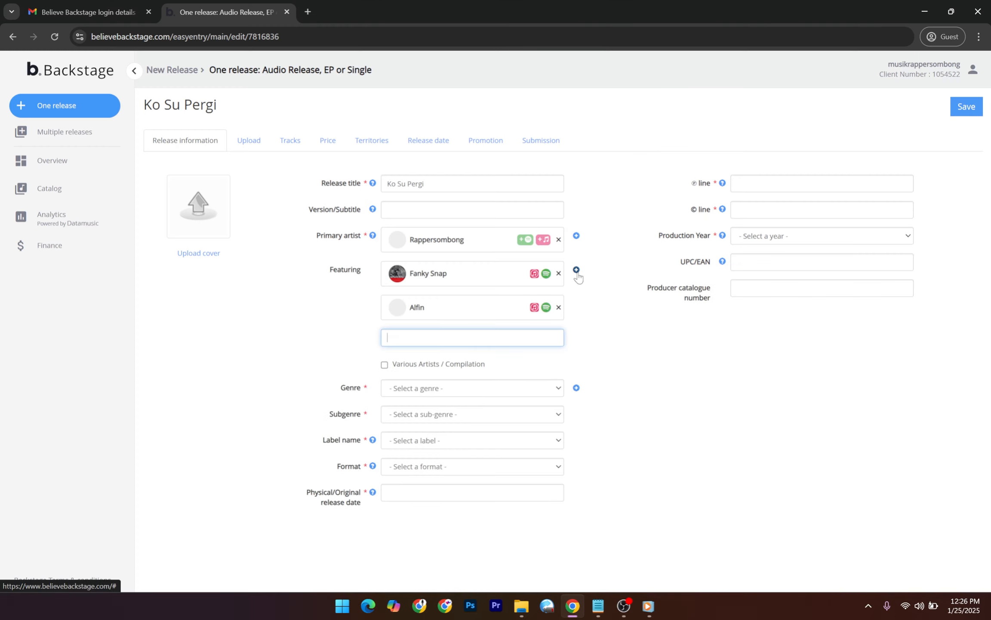
key("ctrl+v")
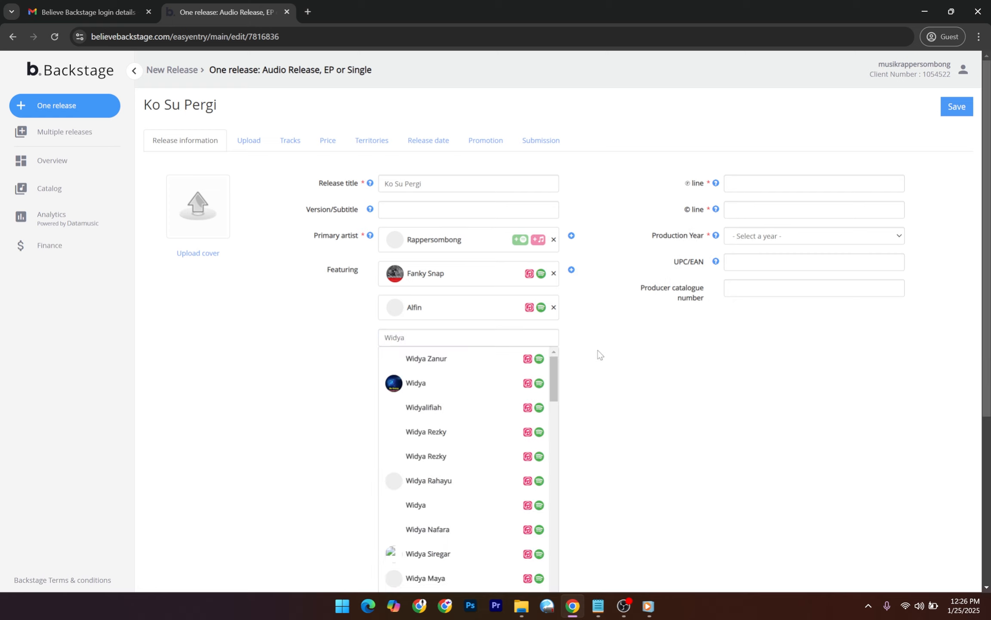
scroll(581, 372, "down", 5)
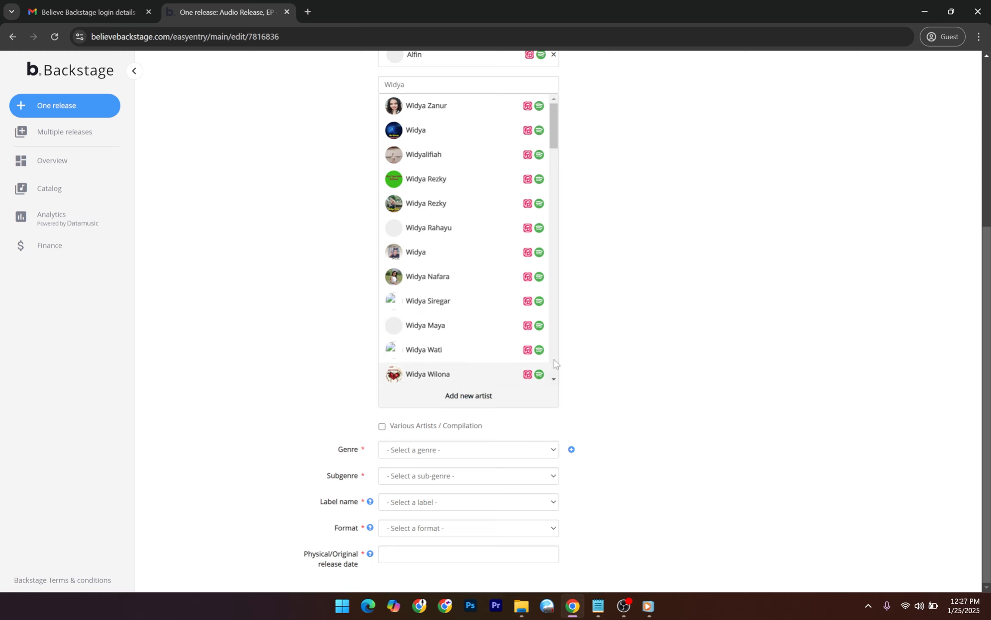
scroll(643, 345, "up", 1)
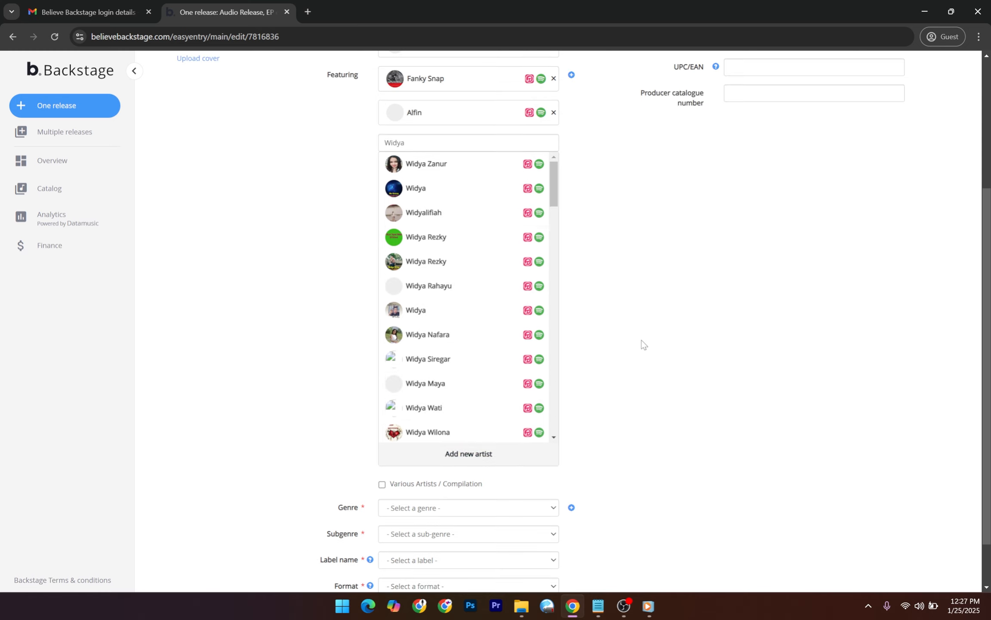
left_click(474, 461)
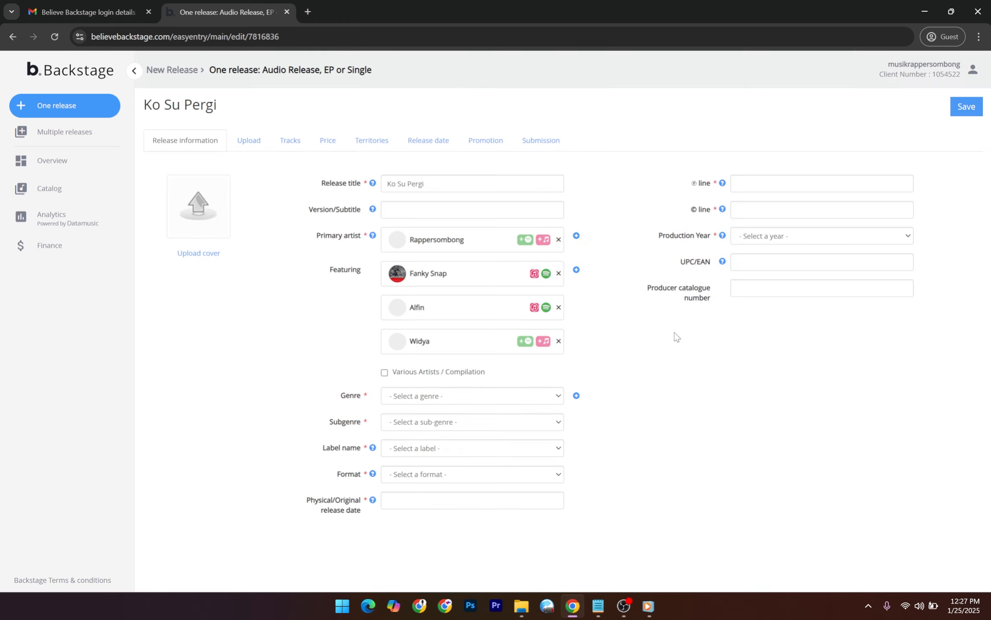
Set both genre and subgenre to Hip Hop/Rap.
left_click(511, 395)
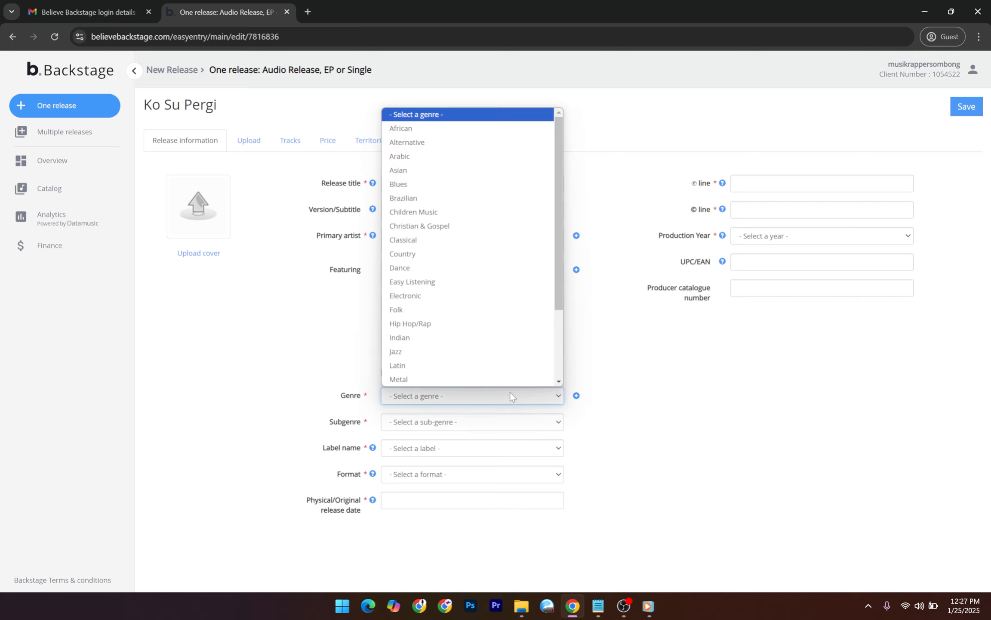
mouse_move(560, 187)
left_mouse_down()
mouse_move(566, 243)
mouse_move(567, 178)
left_mouse_up()
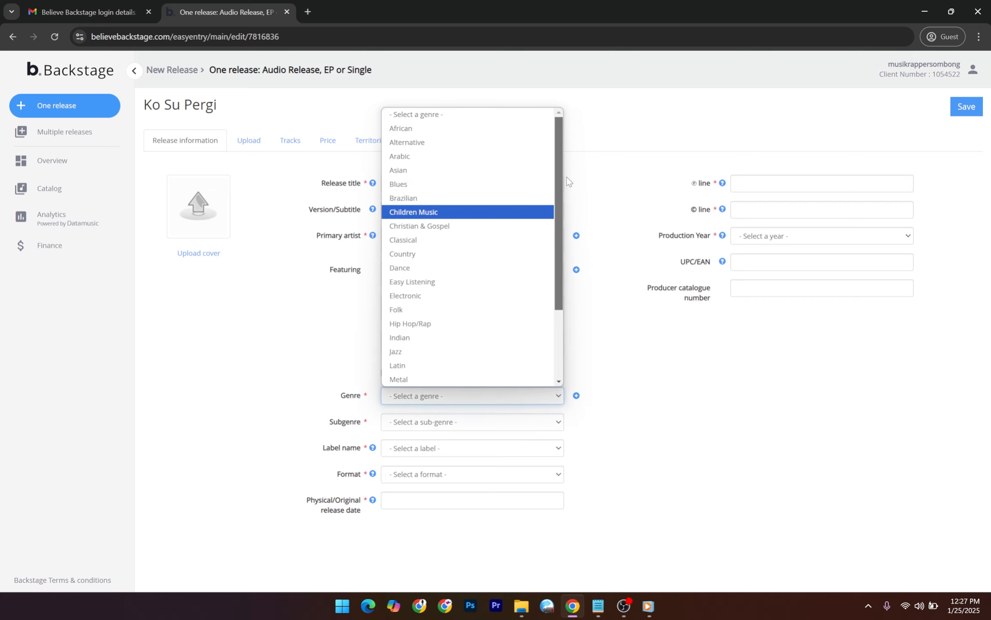
left_click(456, 323)
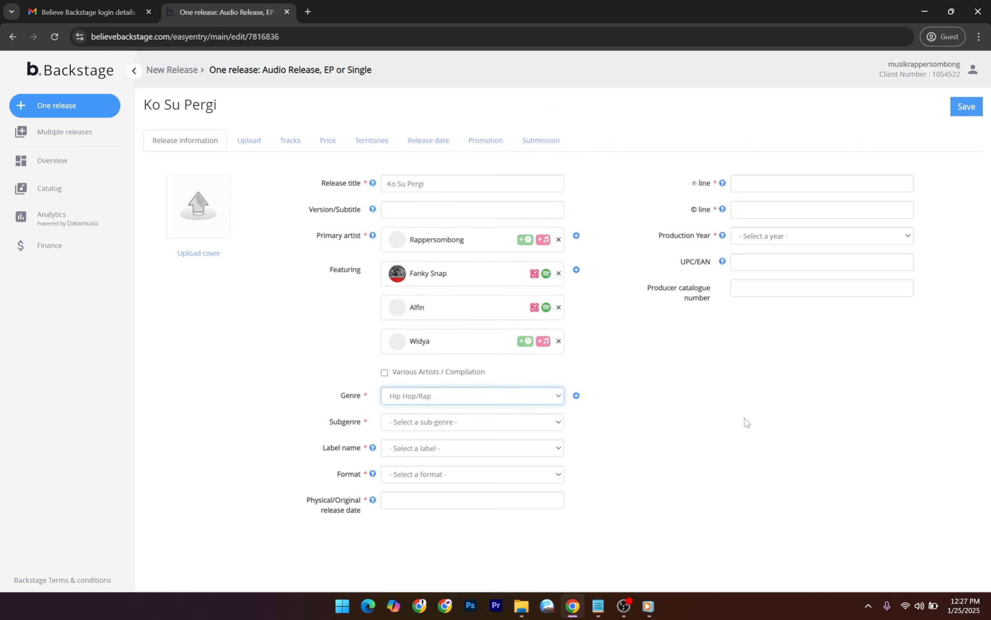
left_click(546, 426)
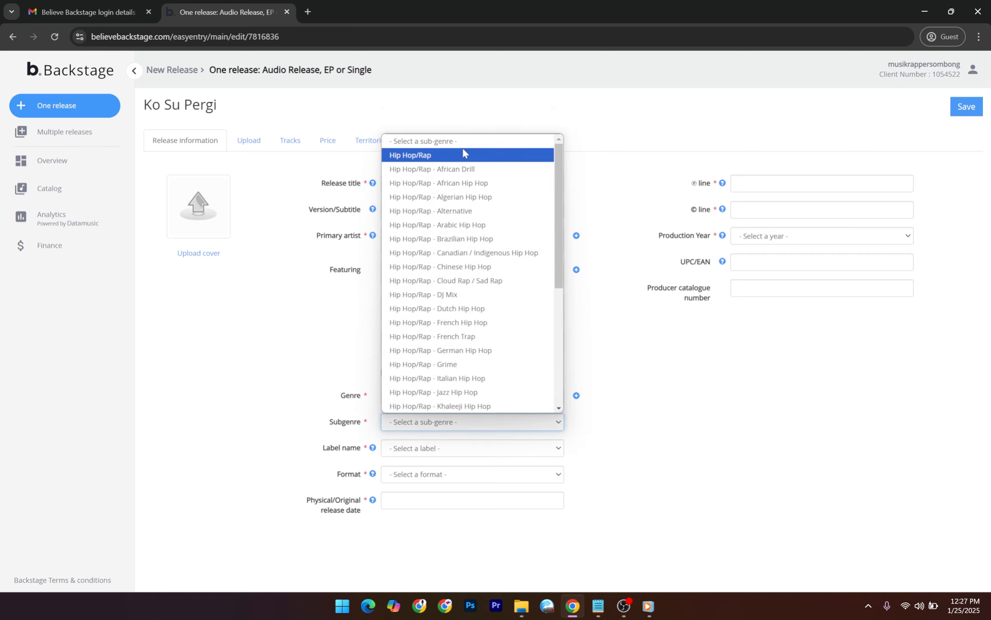
scroll(463, 151, "down", 5)
scroll(459, 149, "up", 5)
left_click(457, 160)
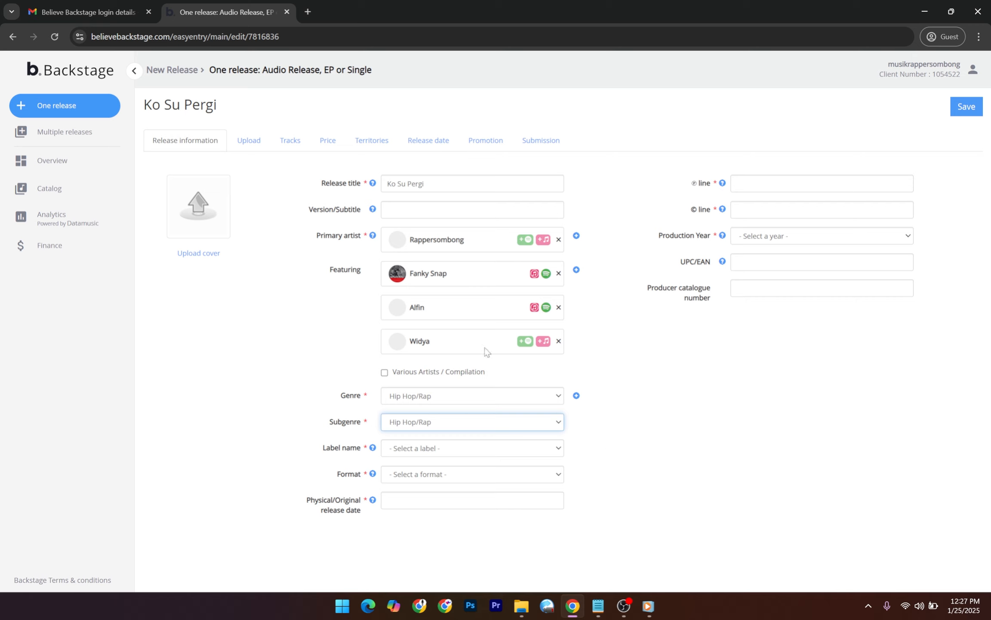
Choose Musik Rapper Sombong as the label and SINGLE as the format.
left_click(511, 452)
left_click(714, 460)
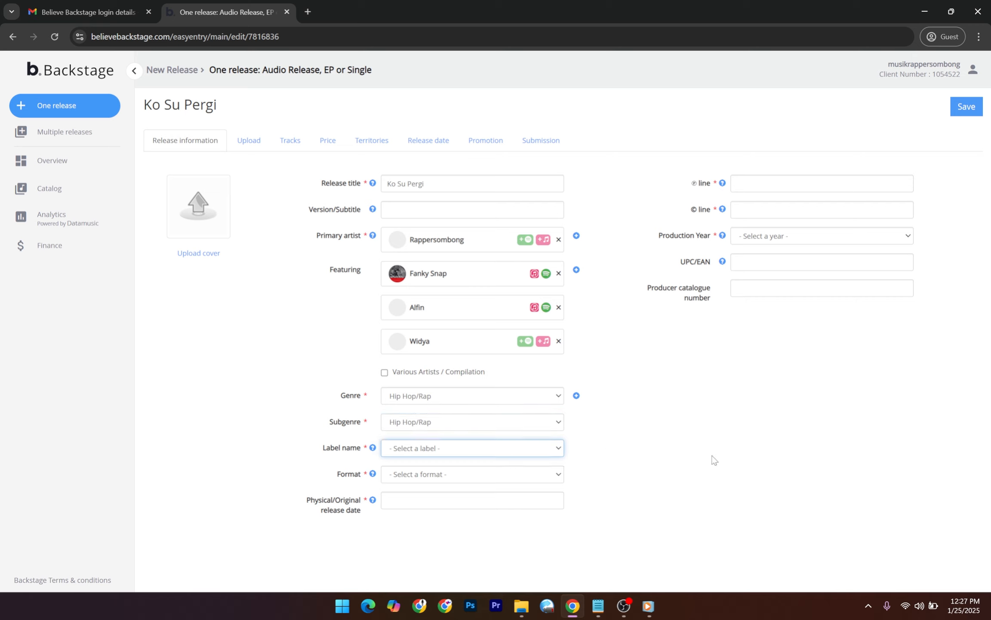
left_click(505, 453)
left_click(474, 479)
left_click(591, 476)
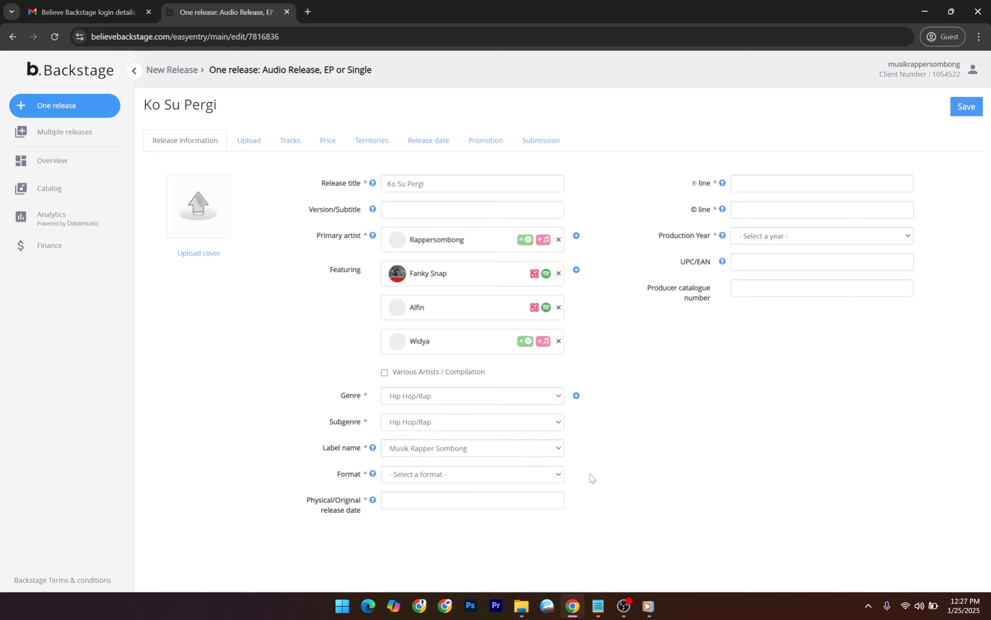
left_click(509, 479)
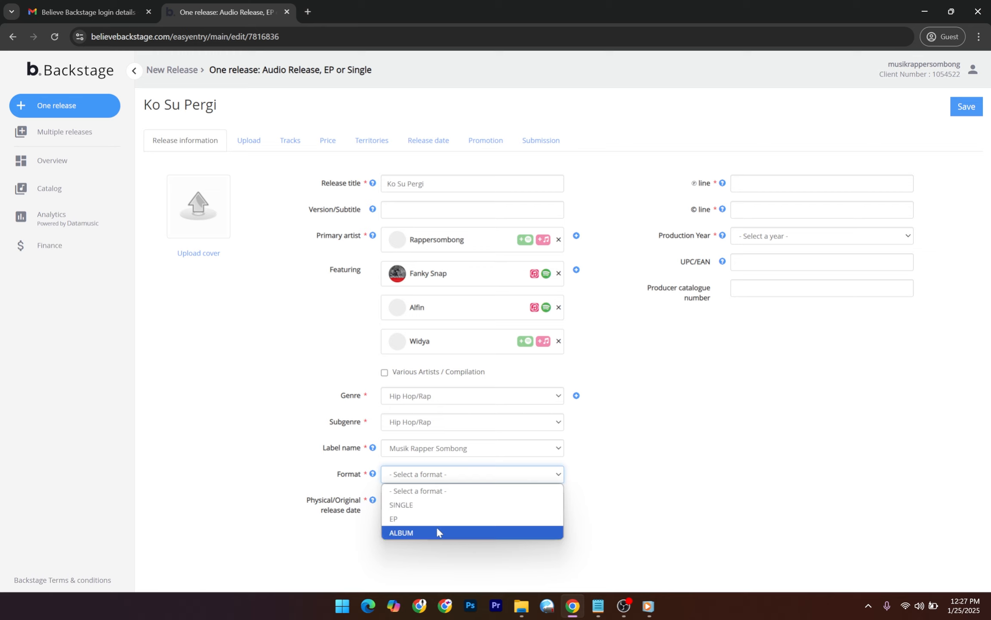
left_click(439, 507)
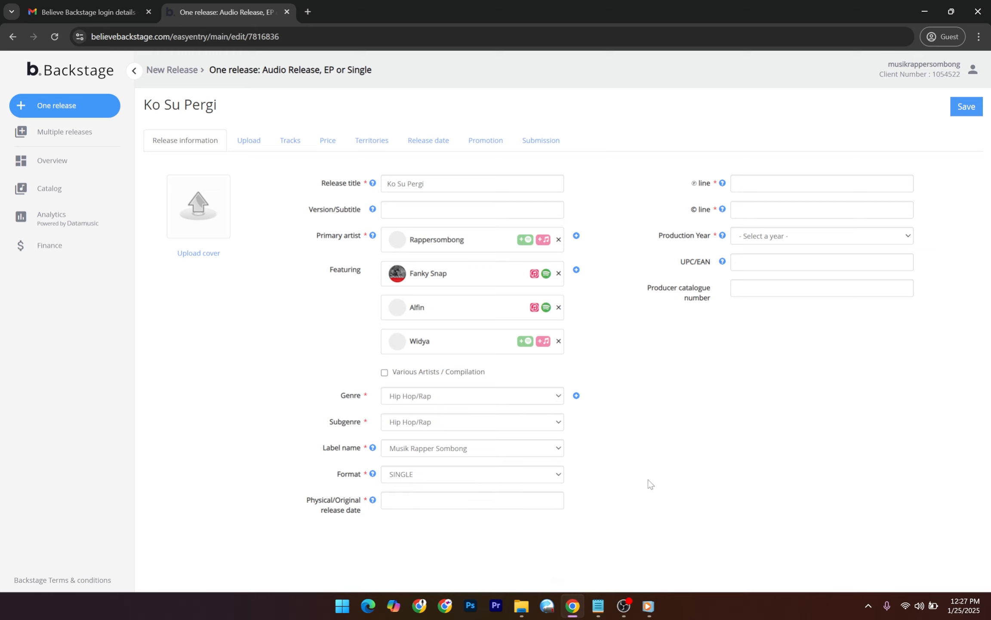
Set the physical/original release date to 01/25/2025.
left_click(479, 503)
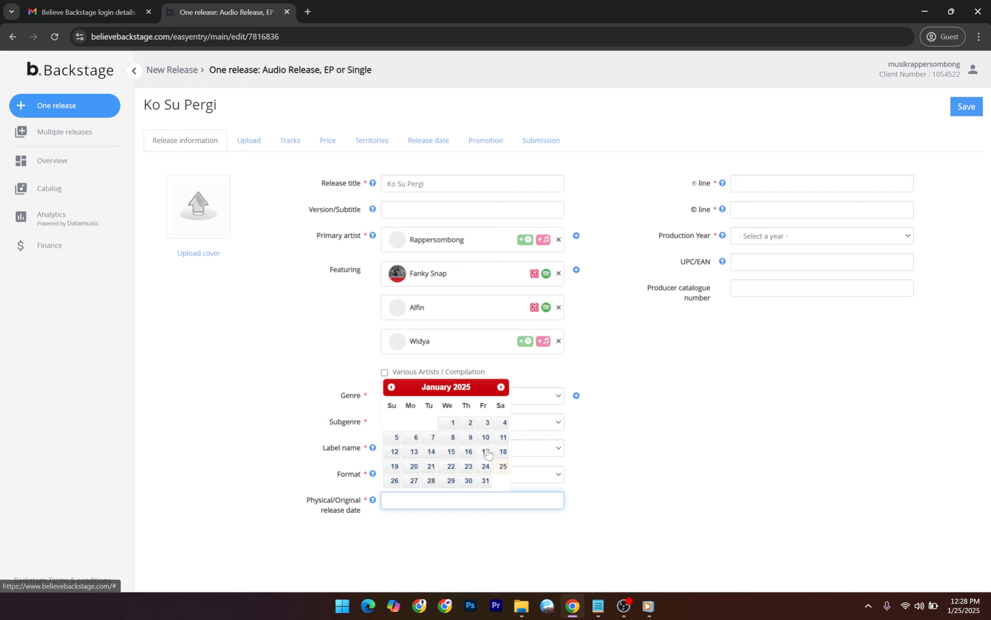
left_click(502, 468)
left_click(841, 185)
left_click(837, 352)
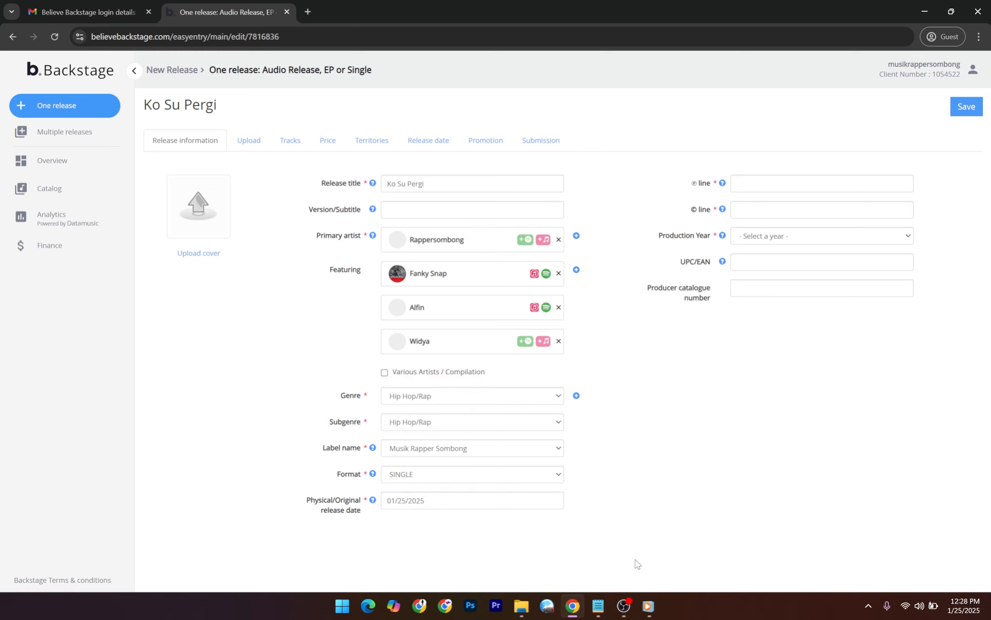
Select the rights holder's name in the Notepad distribution notes.
left_click(598, 606)
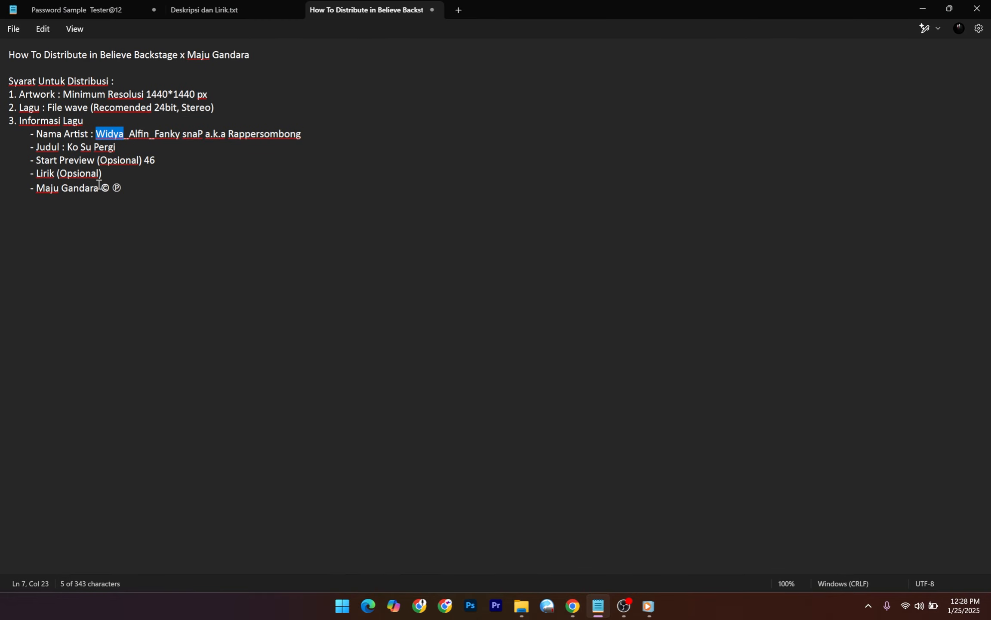
left_click_drag(99, 188, 37, 192)
key("ctrl+c")
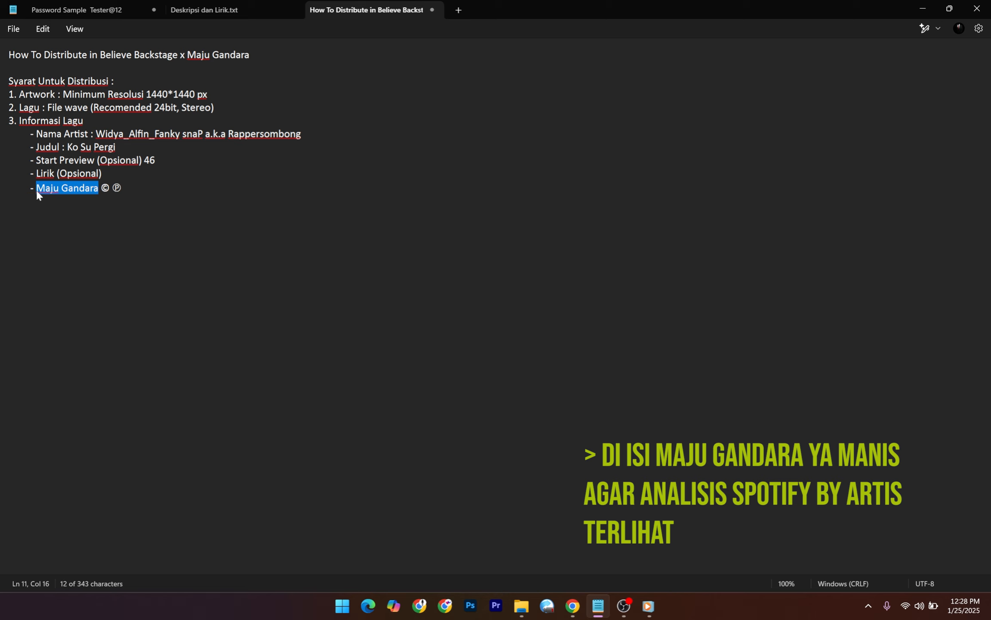
left_click(925, 8)
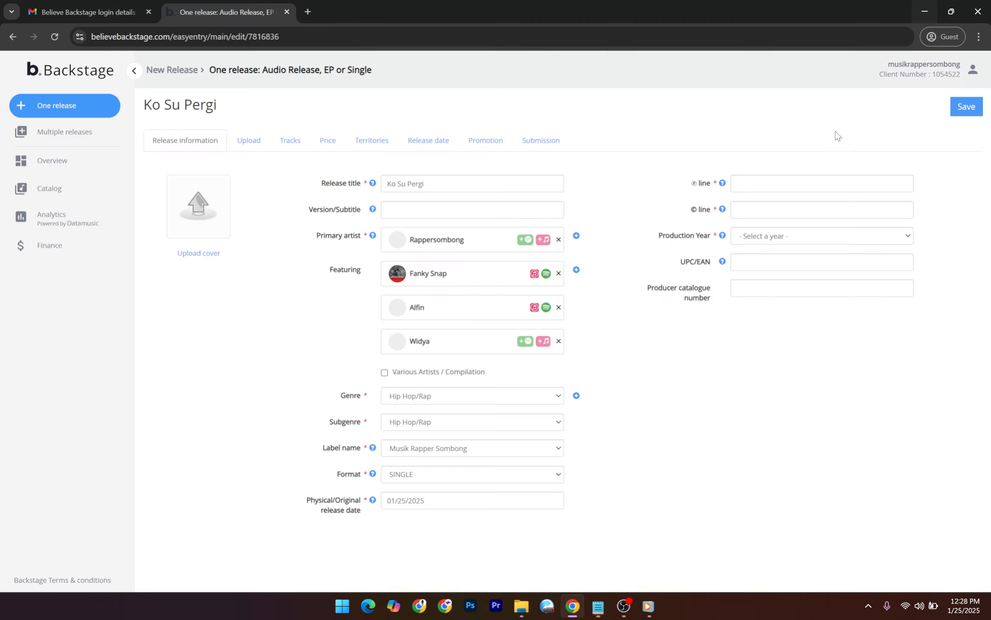
Paste the rights holder's name into both the ℗ line and © line.
left_click(765, 182)
key("ctrl+v")
left_click(757, 215)
key("ctrl+v")
Set the production year to 2025 and save the release.
left_click(784, 240)
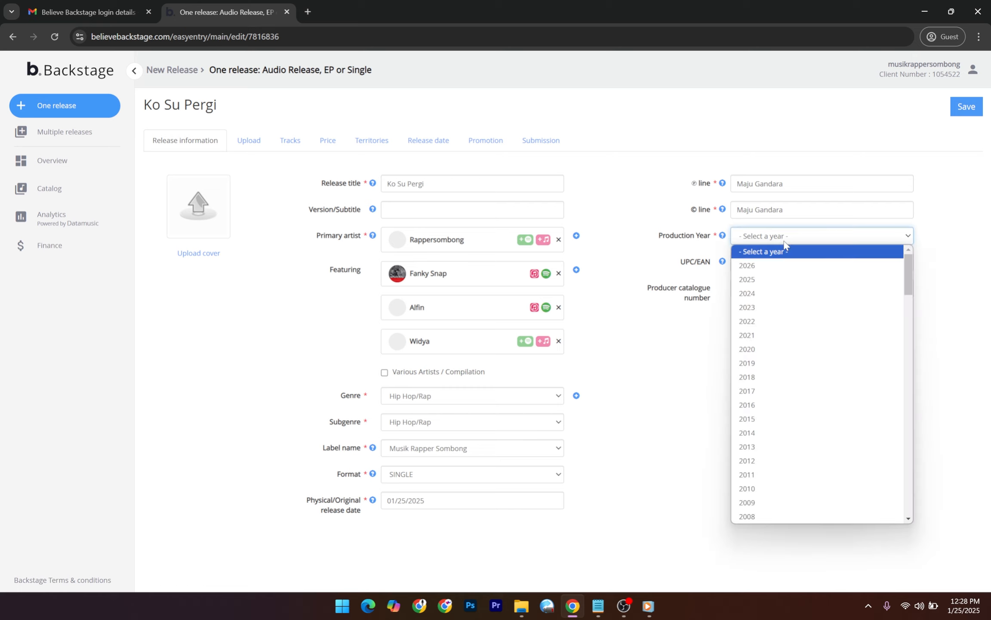
left_click(801, 279)
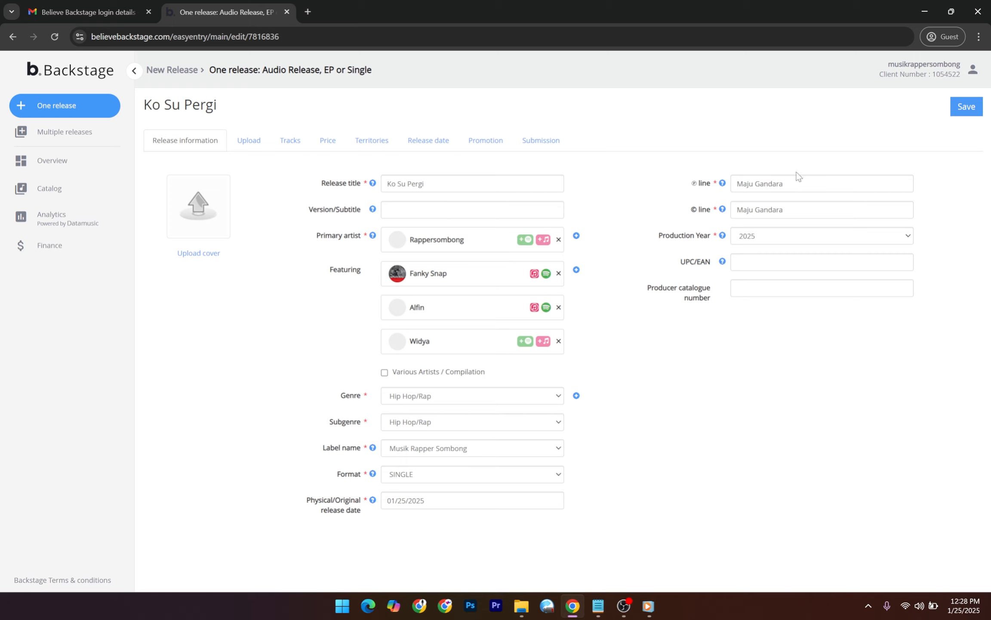
left_click(963, 110)
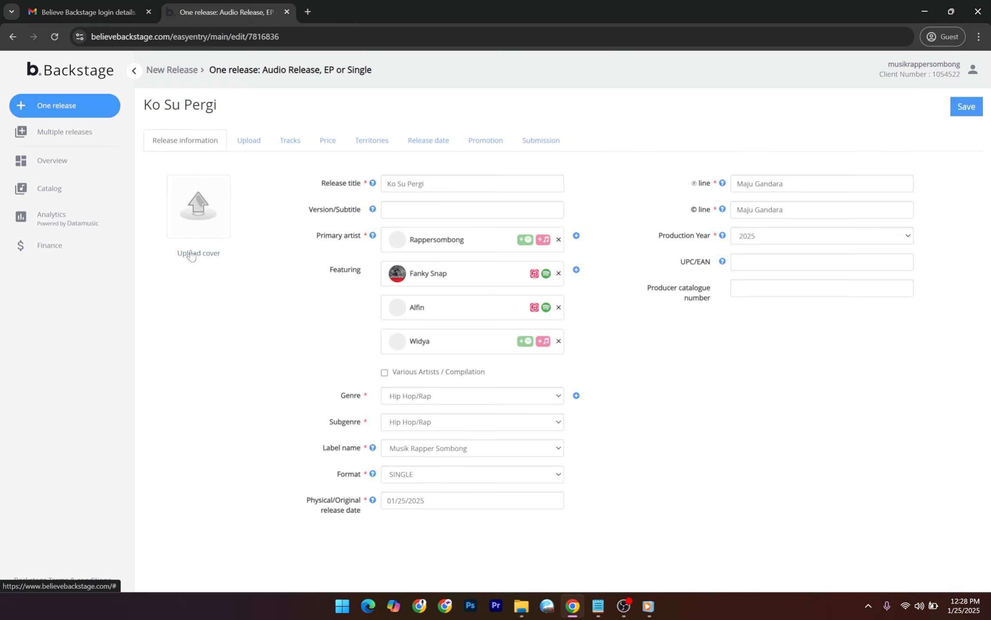
left_click(191, 254)
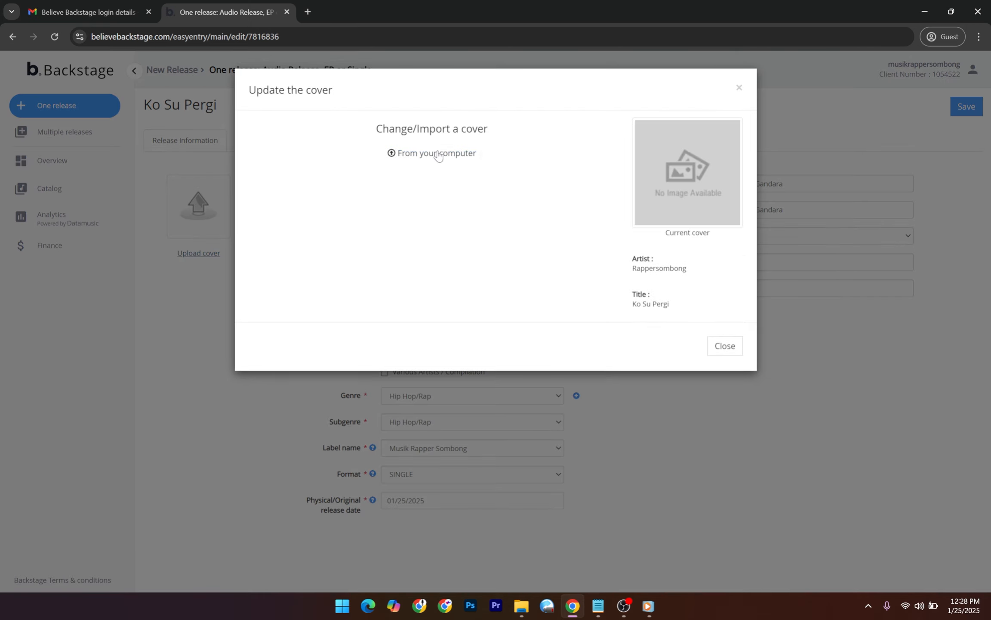
Choose to import the cover from the computer and grab the Sample Distribusi folder path.
left_click(439, 154)
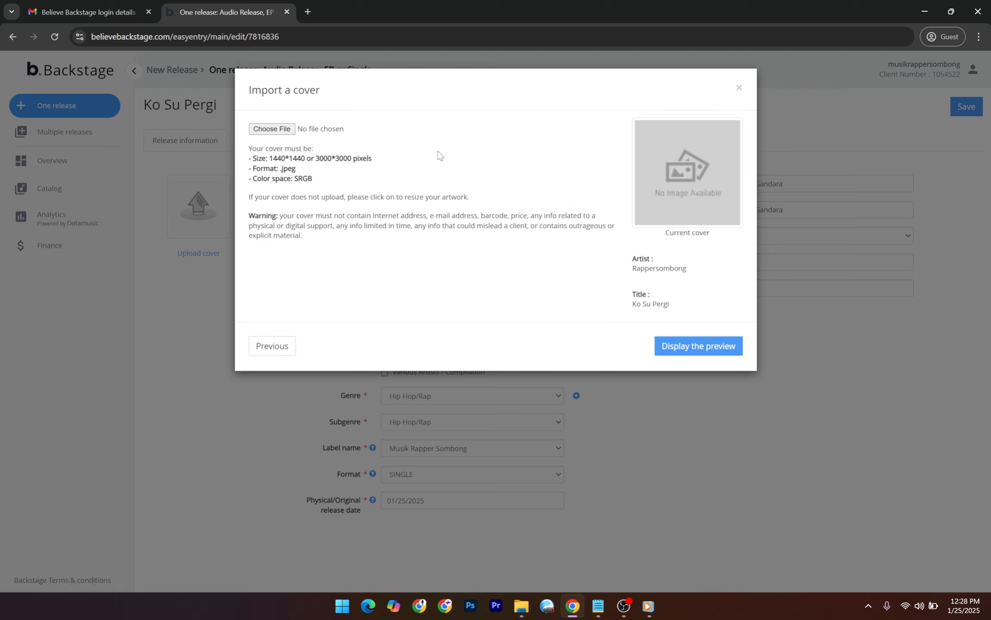
left_click(522, 606)
left_click(394, 35)
key("ctrl+c")
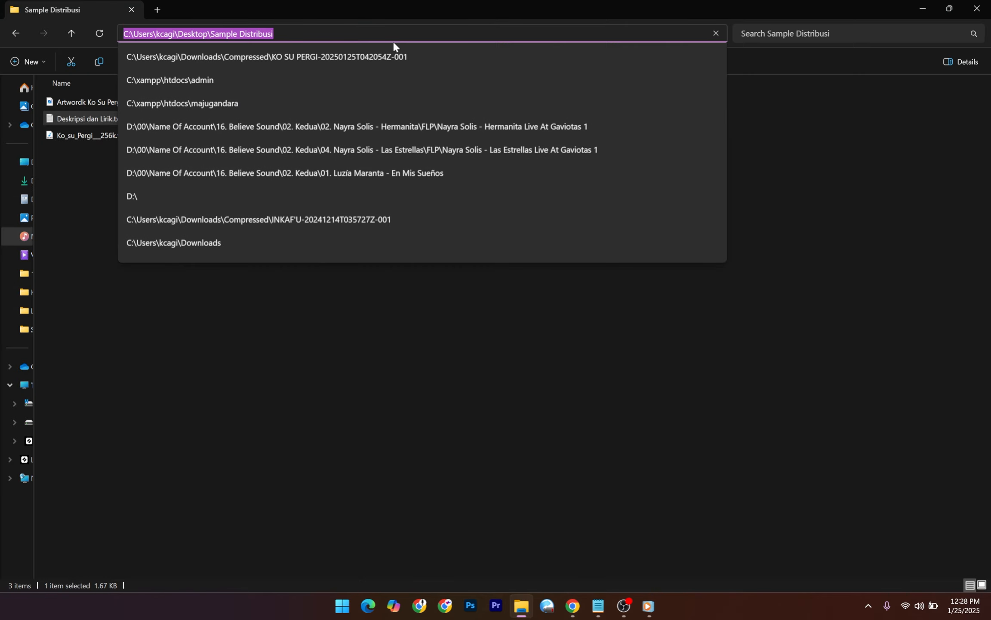
left_click(846, 87)
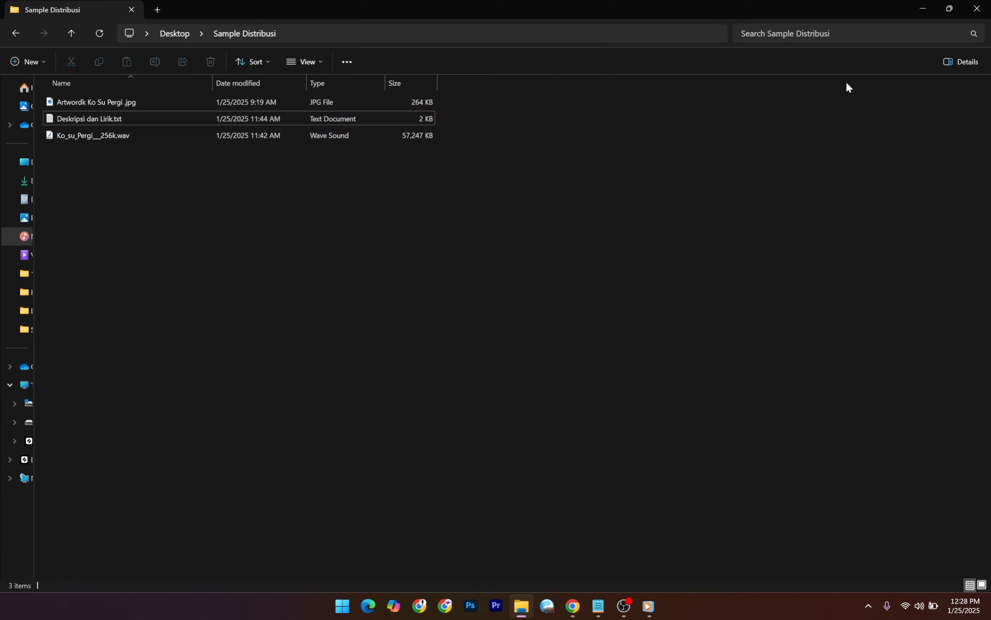
left_click(922, 8)
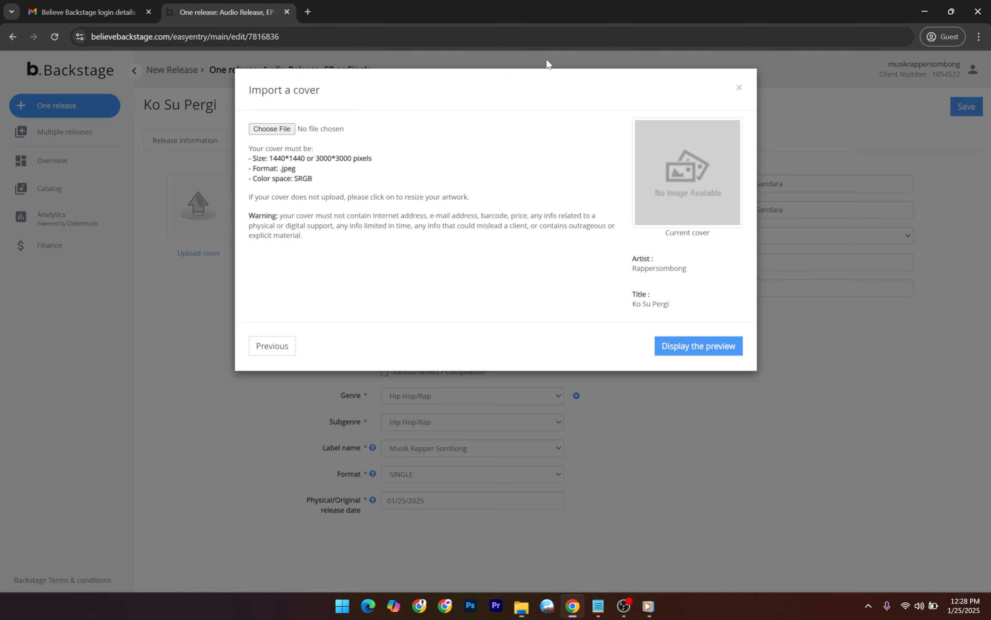
Pick 'Artwordk Ko Su Pergi .jpg' from the Sample Distribusi folder as the cover file.
left_click(258, 129)
left_click(204, 31)
key("ctrl+v")
key("Return")
left_click(198, 93)
left_click(386, 289)
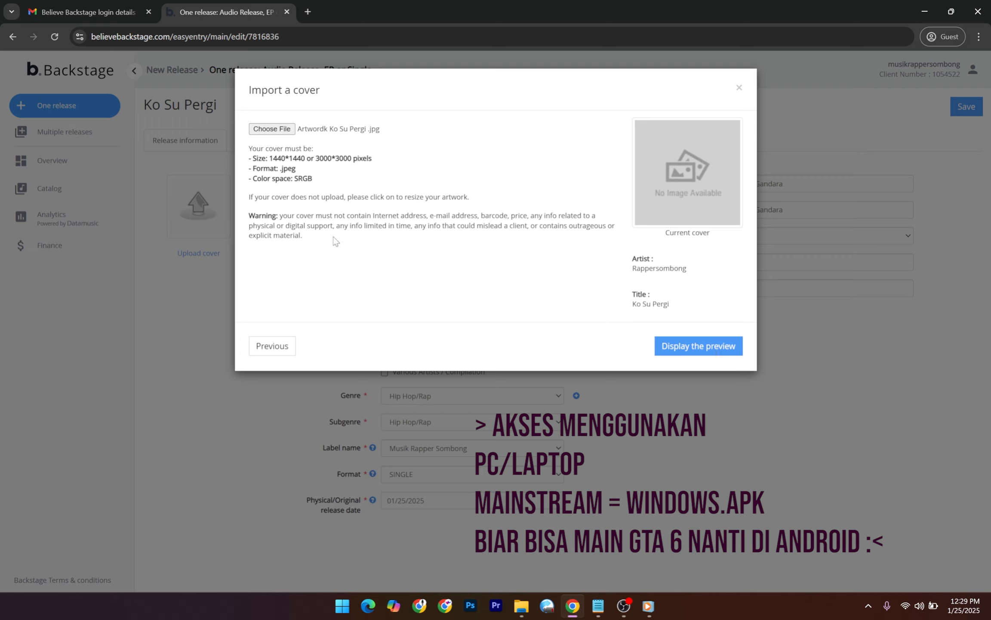
Check the 3000-pixel cover requirements, then preview and save the artwork as cover.
left_click_drag(253, 160, 362, 185)
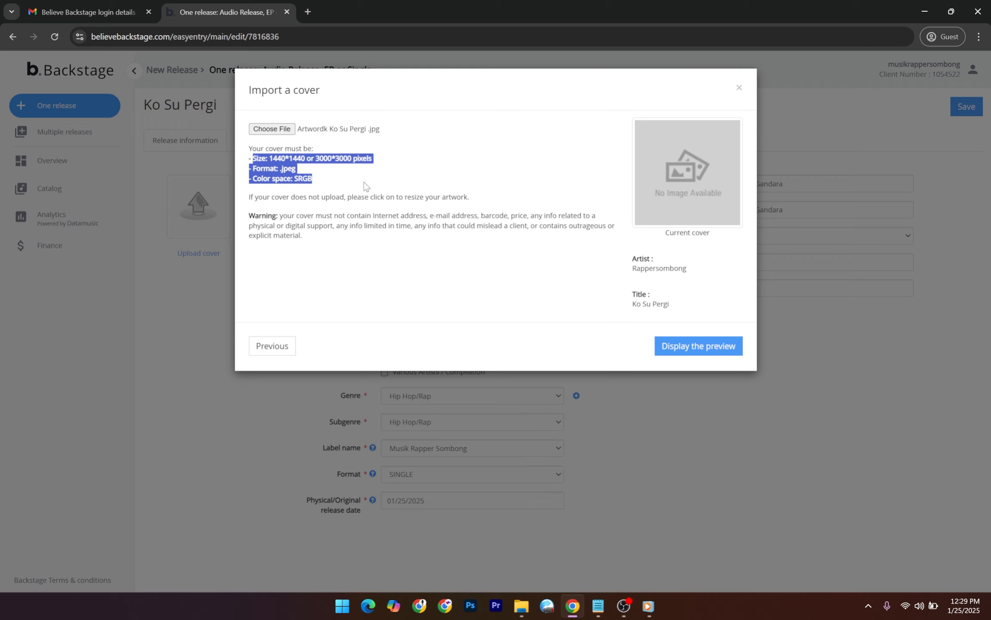
left_click(346, 193)
left_click_drag(302, 173, 325, 161)
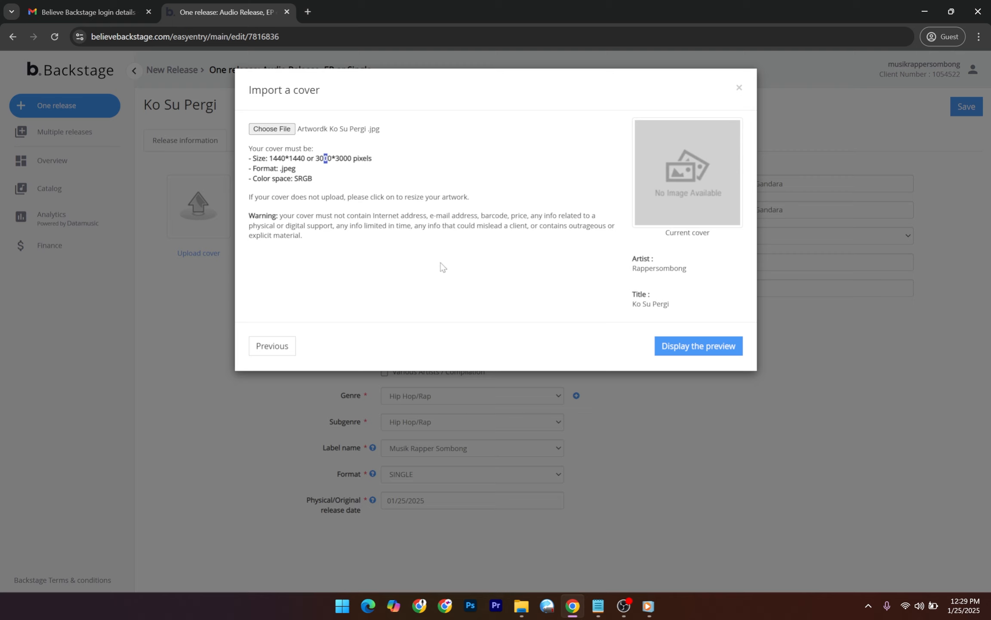
left_click(713, 355)
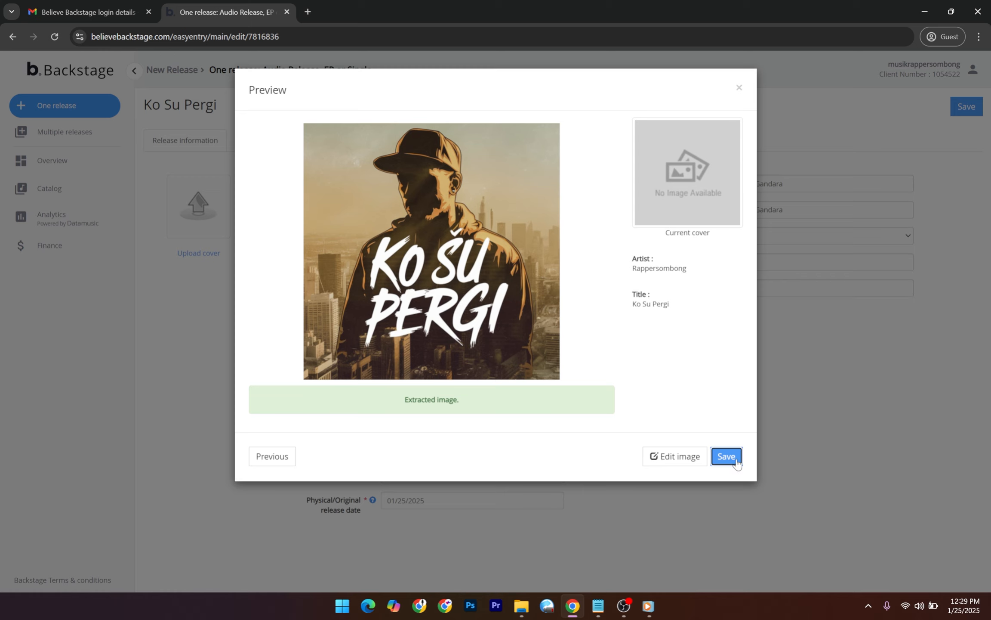
left_click(727, 457)
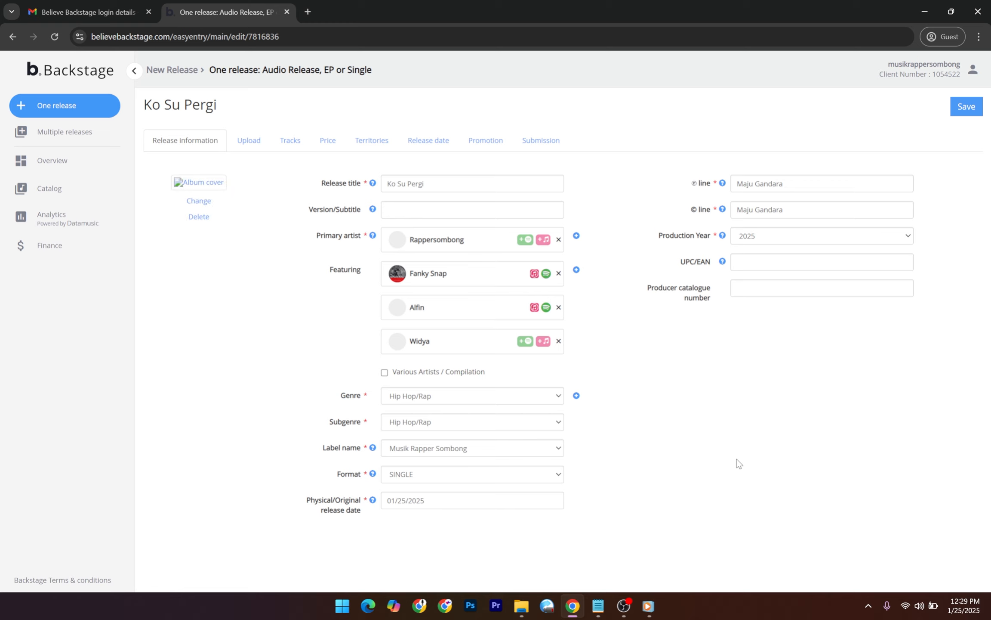
Start uploading Ko_su_Pergi___256k.wav through the audio uploader on the Upload step.
left_click(259, 153)
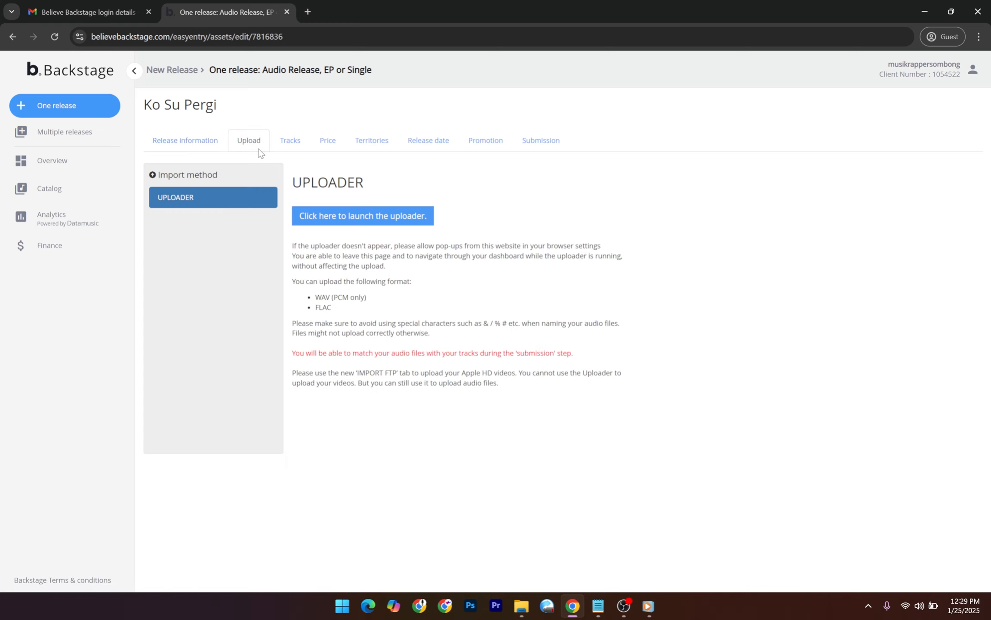
left_click(359, 221)
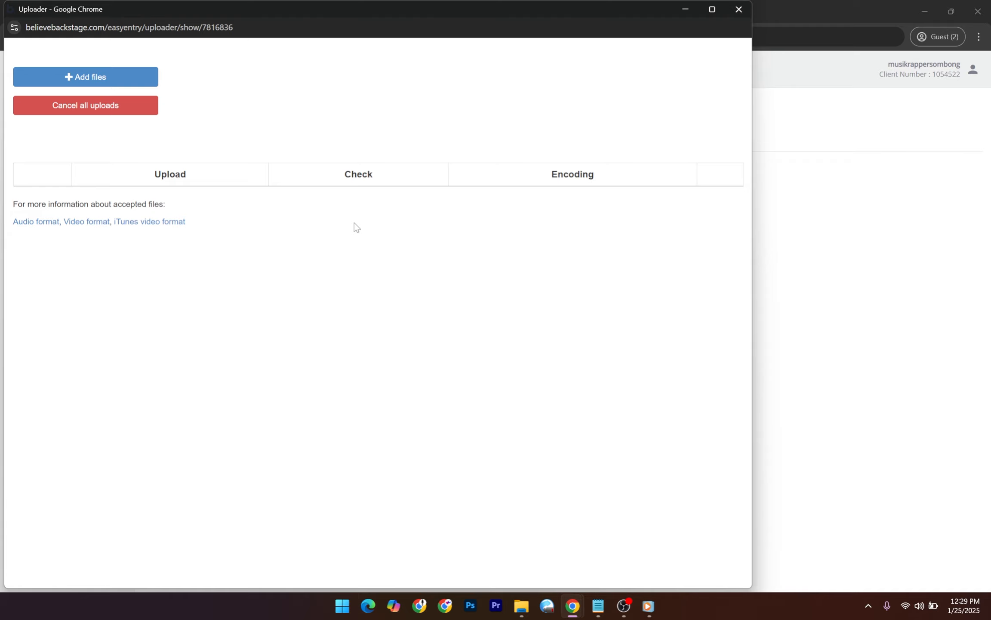
left_click(747, 10)
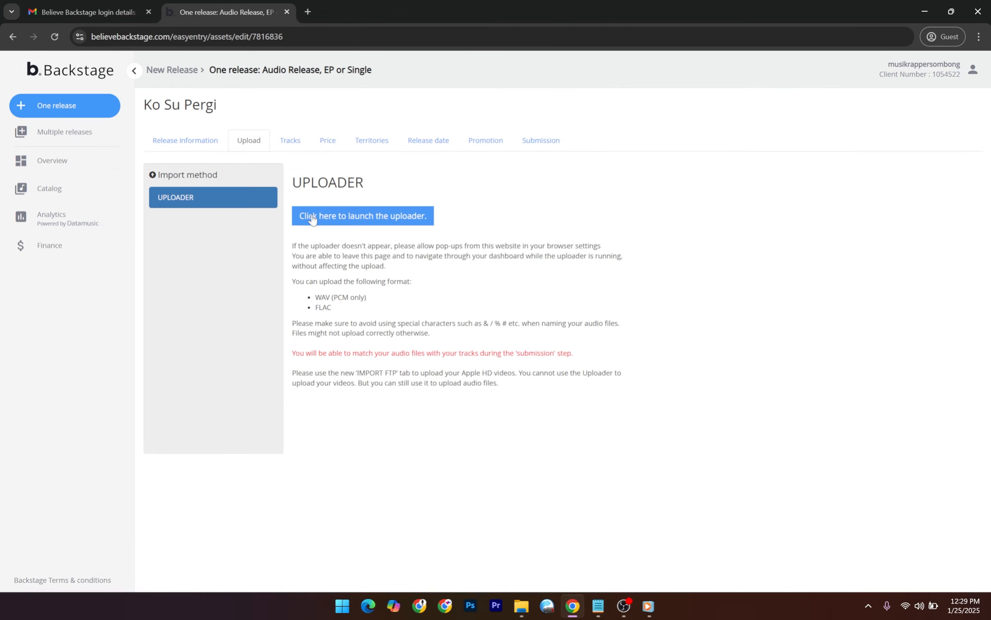
left_click(338, 218)
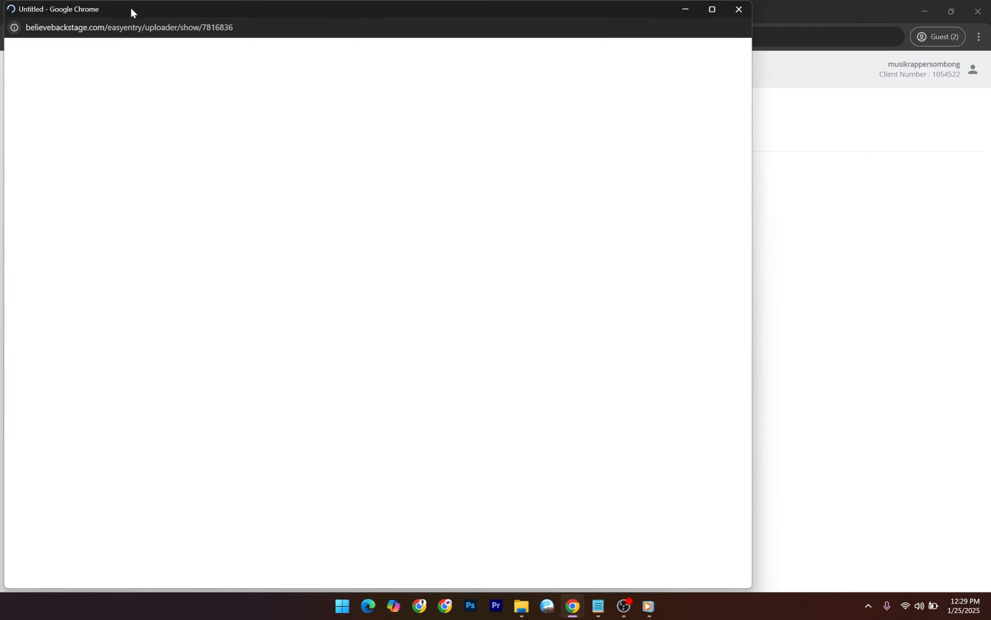
left_click(119, 81)
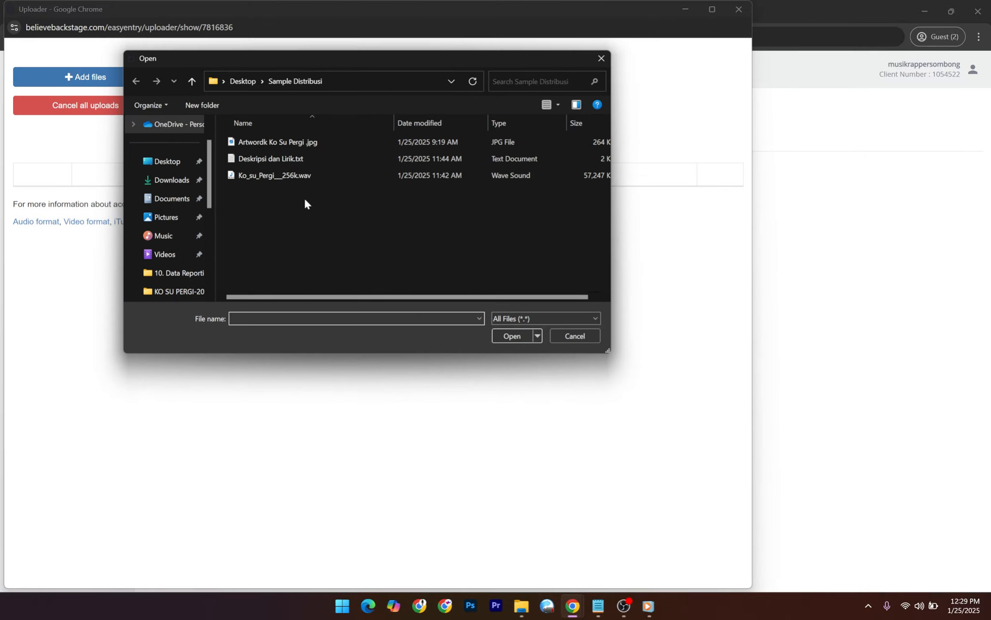
left_click(303, 178)
left_click(513, 336)
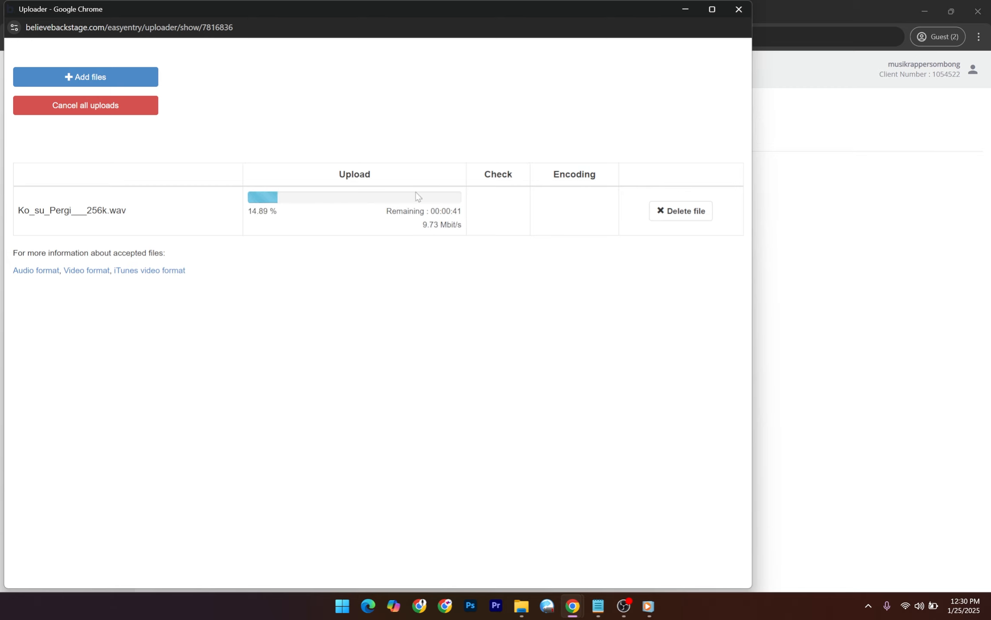
left_click(842, 328)
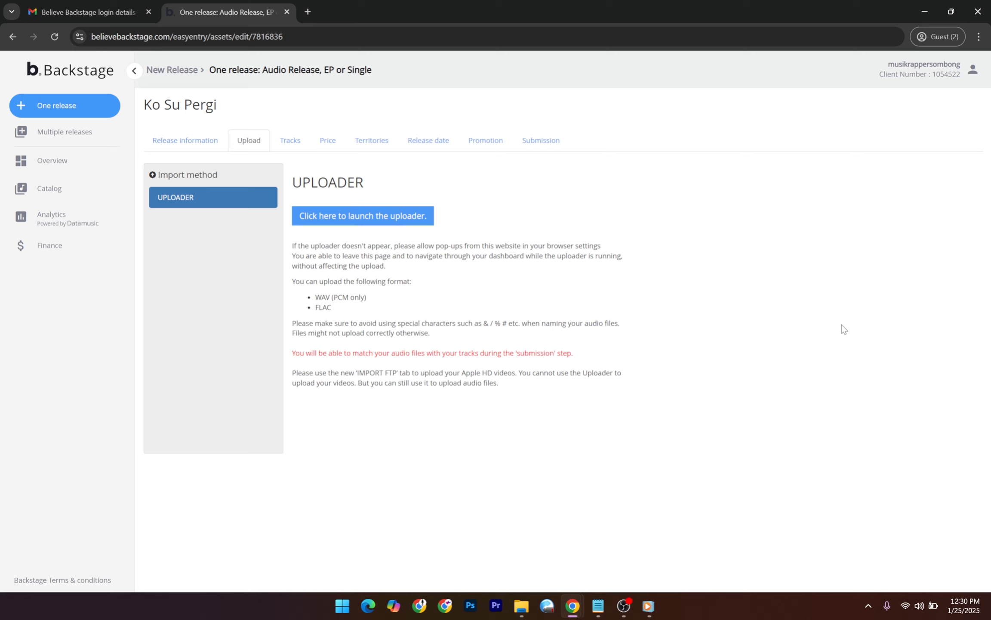
Add a new track under Volume 1 with secondary track type Original.
left_click(290, 147)
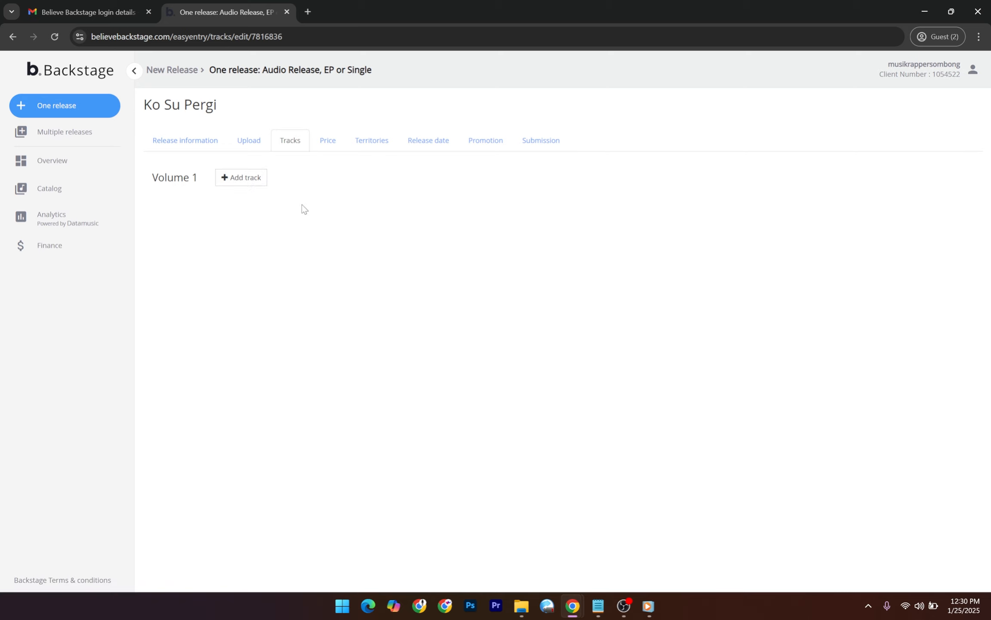
left_click(240, 178)
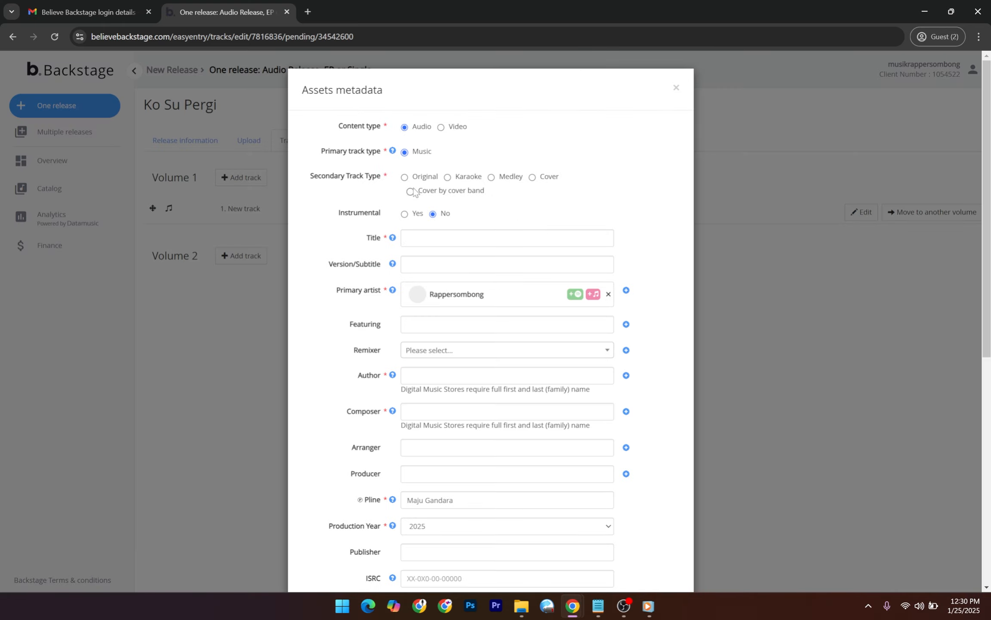
left_click(409, 180)
left_click(460, 244)
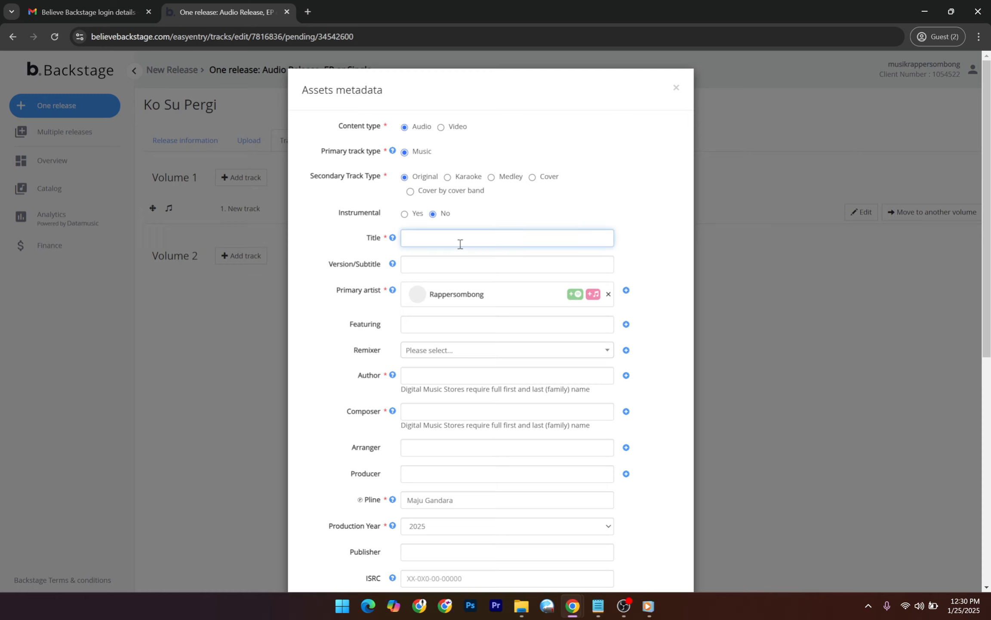
Copy 'Ko Su Pergi' from the notes into the track title.
left_click(598, 606)
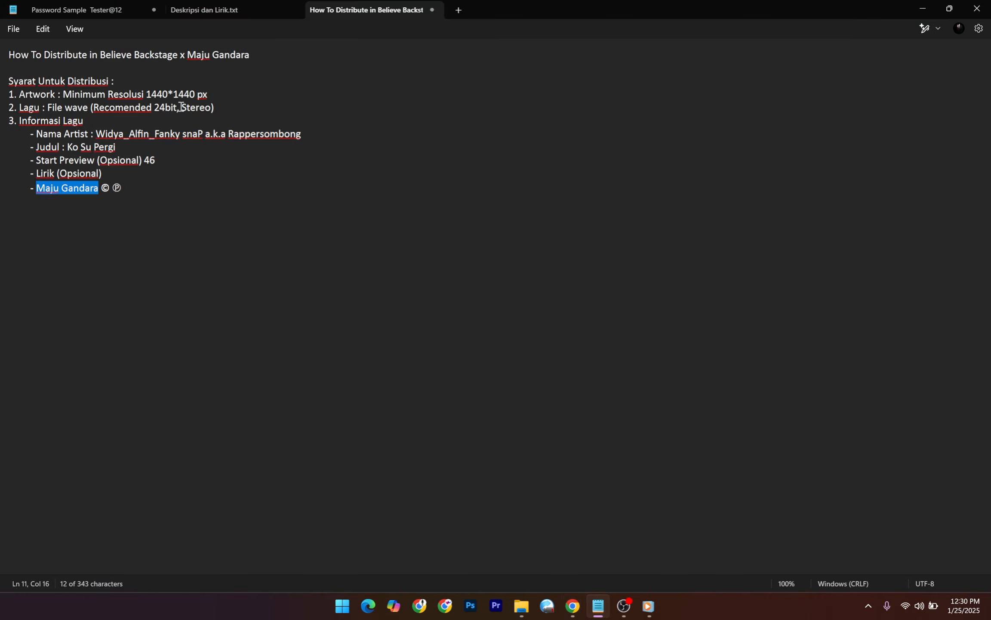
left_click_drag(127, 149, 71, 149)
key("ctrl+c")
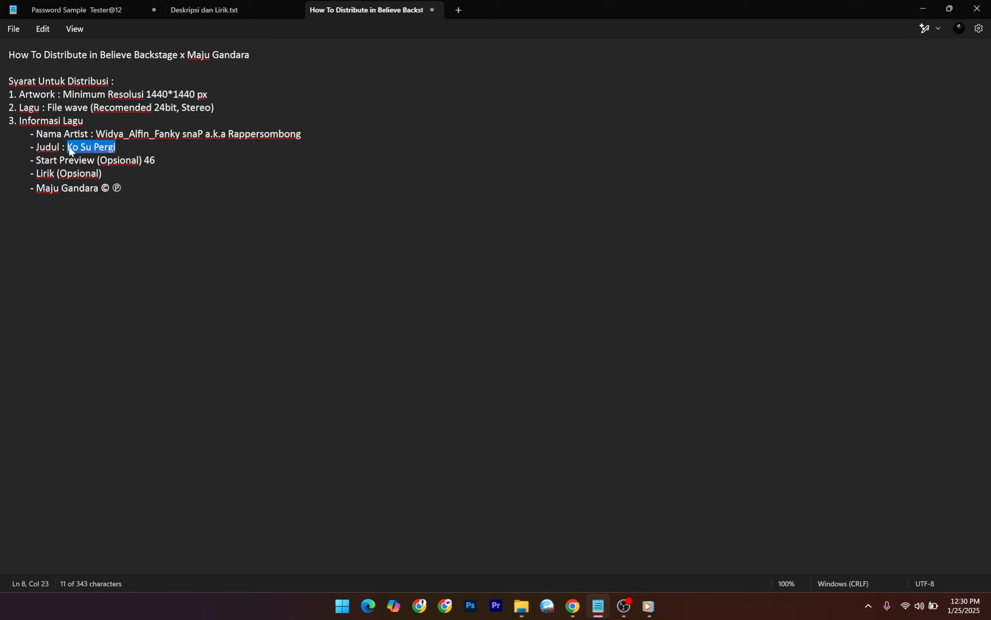
left_click(922, 13)
key("ctrl+v")
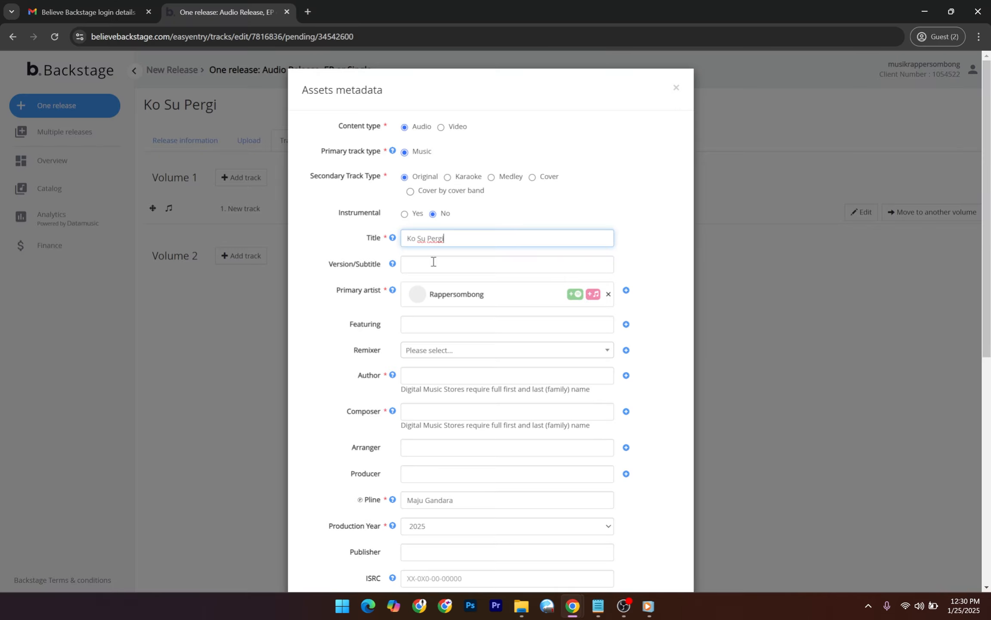
left_click(334, 237)
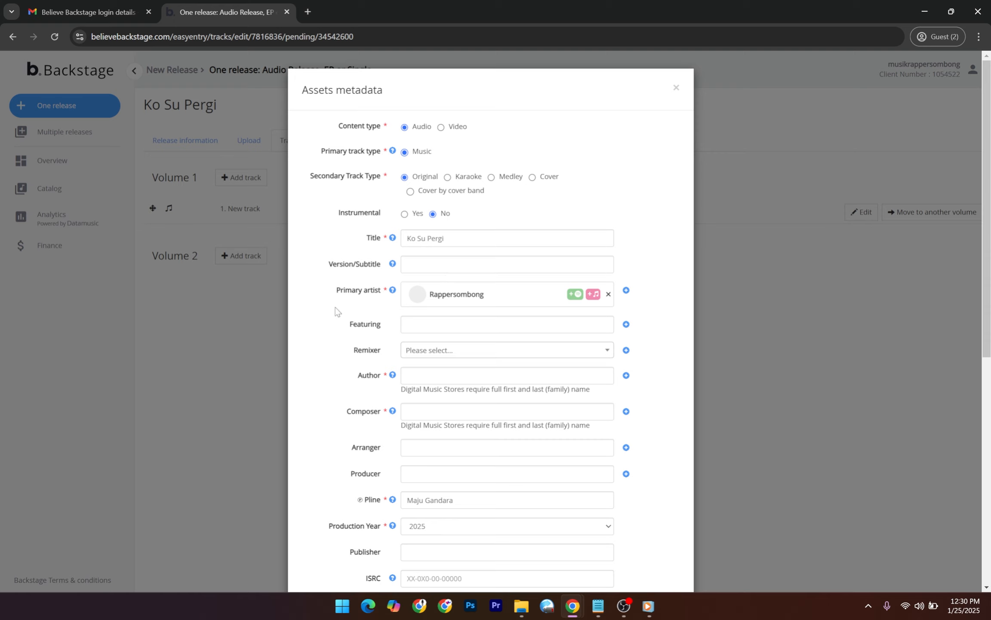
scroll(341, 345, "down", 1)
Copy the three featuring artist names from the distribution notes.
left_click(535, 267)
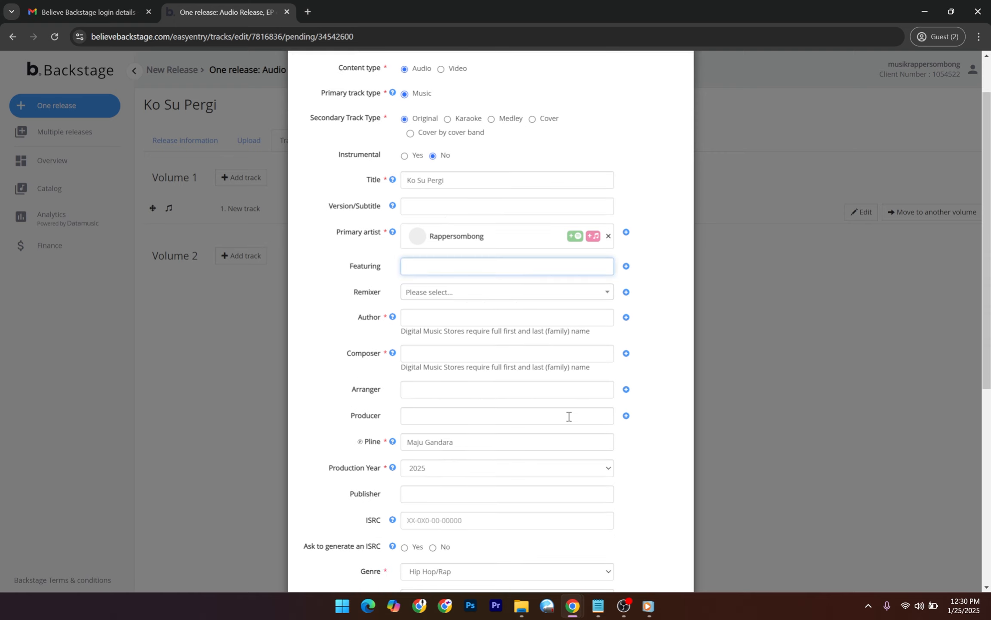
left_click(598, 606)
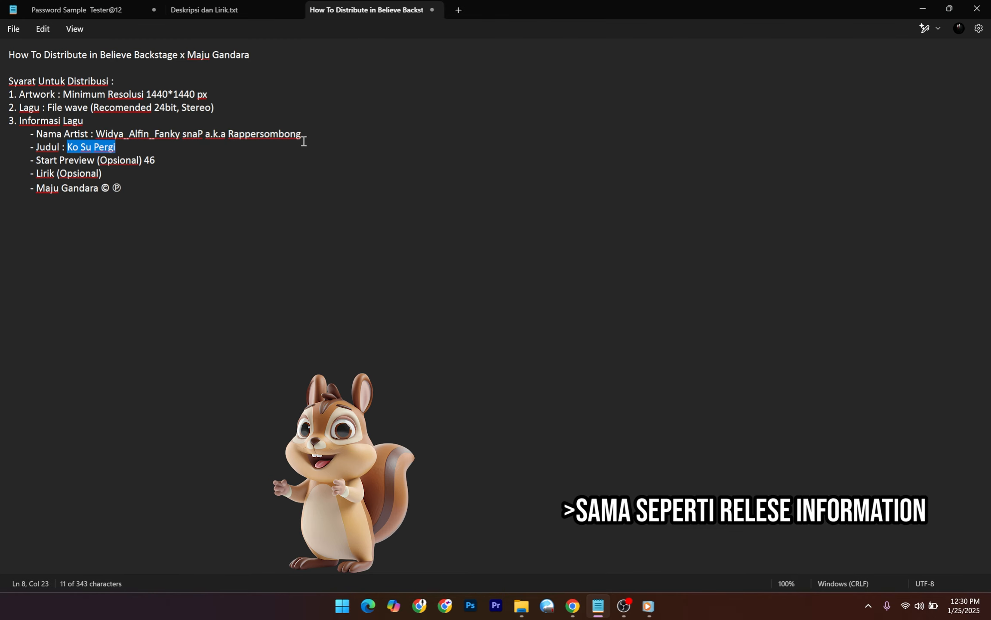
left_click_drag(155, 134, 203, 135)
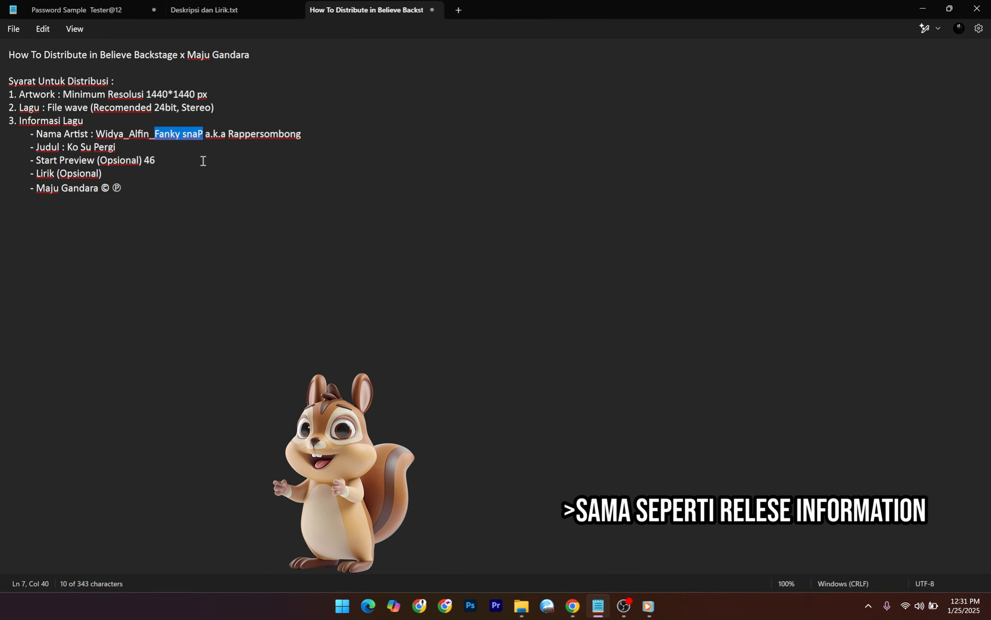
double_click(137, 135)
double_click(110, 134)
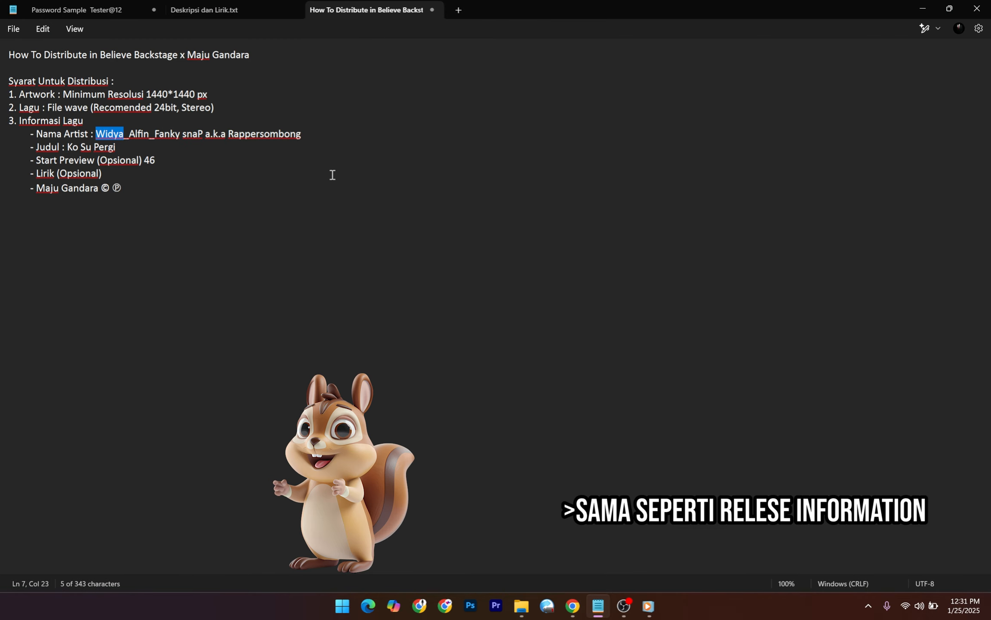
key("ctrl+c")
left_click(922, 9)
Add two featuring artists from clipboard history, matching their existing artist profiles.
left_click(427, 267)
key("super+v")
scroll(552, 340, "down", 1)
left_click(505, 432)
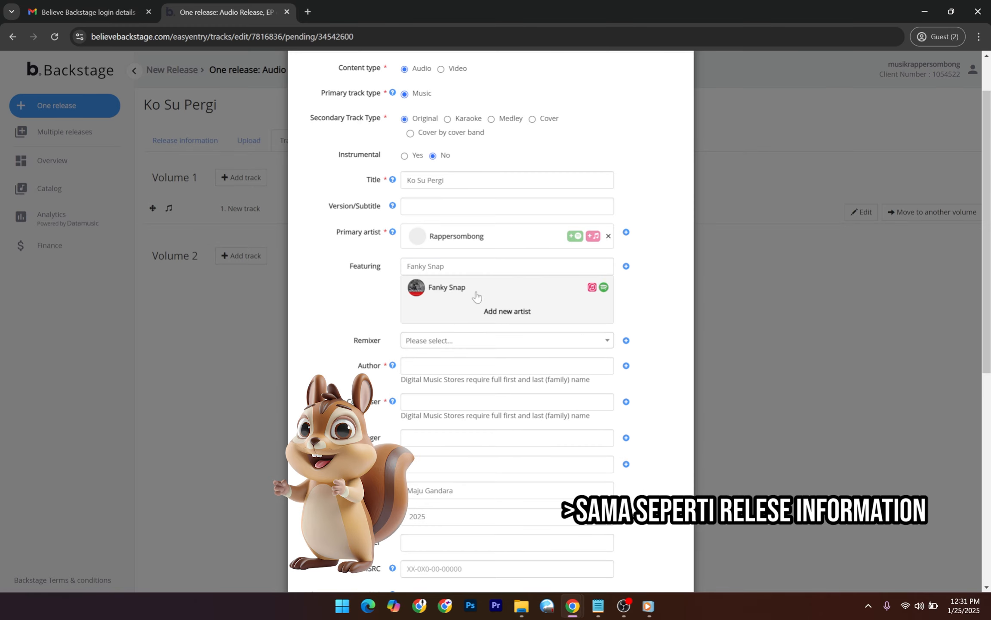
left_click(475, 293)
left_click(626, 267)
key("super+v")
left_click(483, 407)
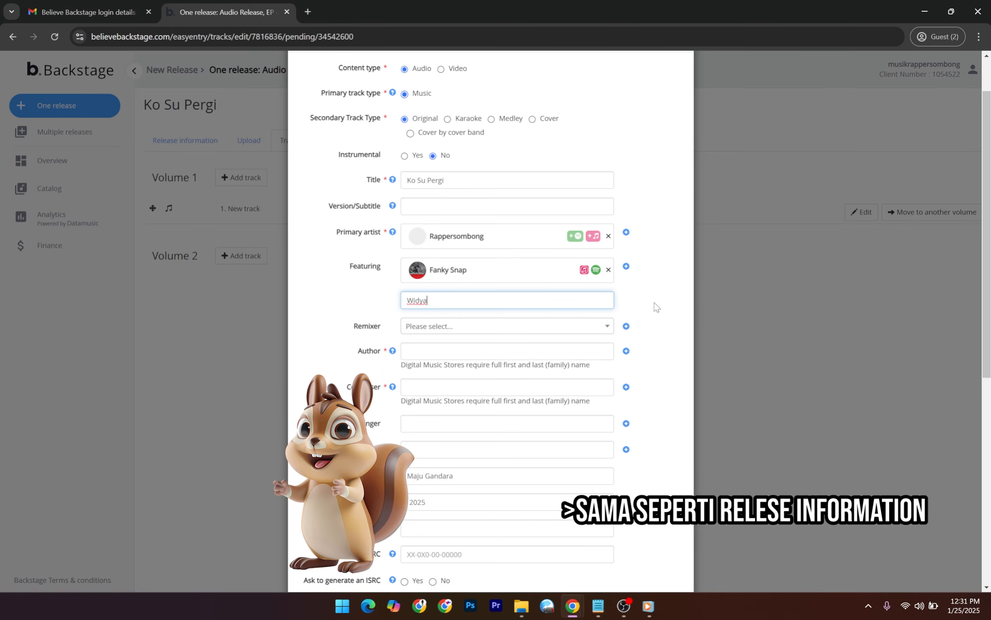
scroll(468, 495, "down", 1)
scroll(468, 495, "up", 1)
left_click(460, 326)
Add the third featuring artist, completing Fanky Snap, Widya and Alfin as featuring.
left_click(626, 266)
key("super+v")
left_click(460, 491)
left_click(434, 351)
scroll(648, 328, "down", 5)
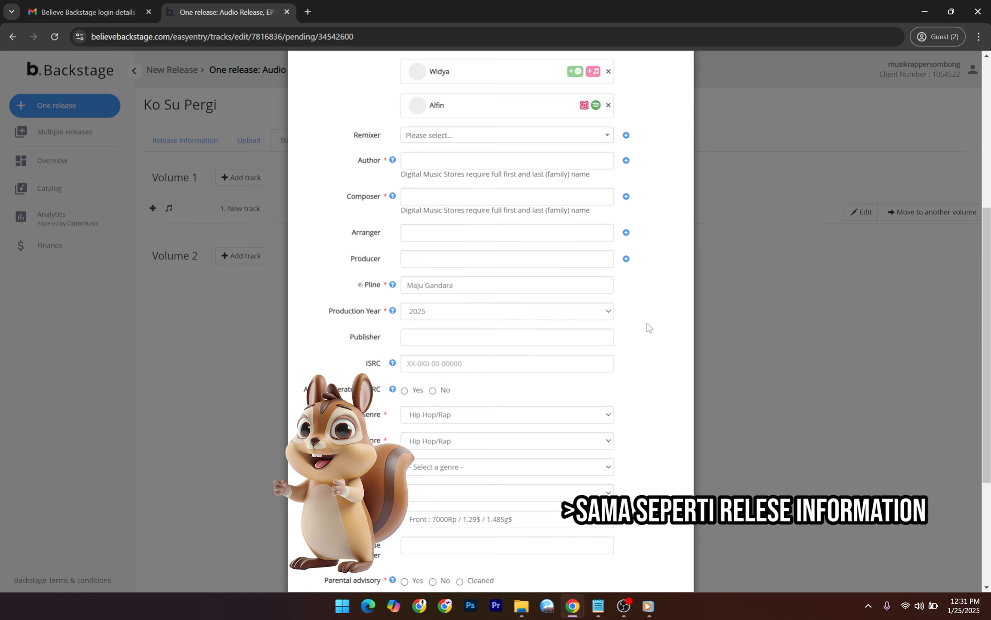
scroll(480, 277, "up", 3)
left_click(479, 276)
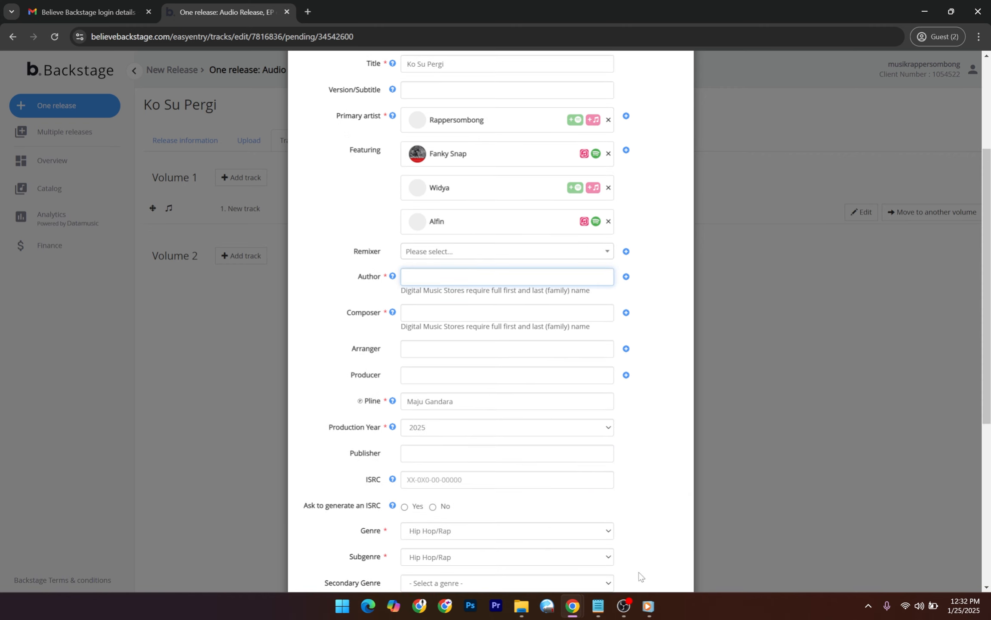
Try adding a new line under the mix credit in the description and lyrics notes.
mouse_move(599, 606)
left_click(589, 555)
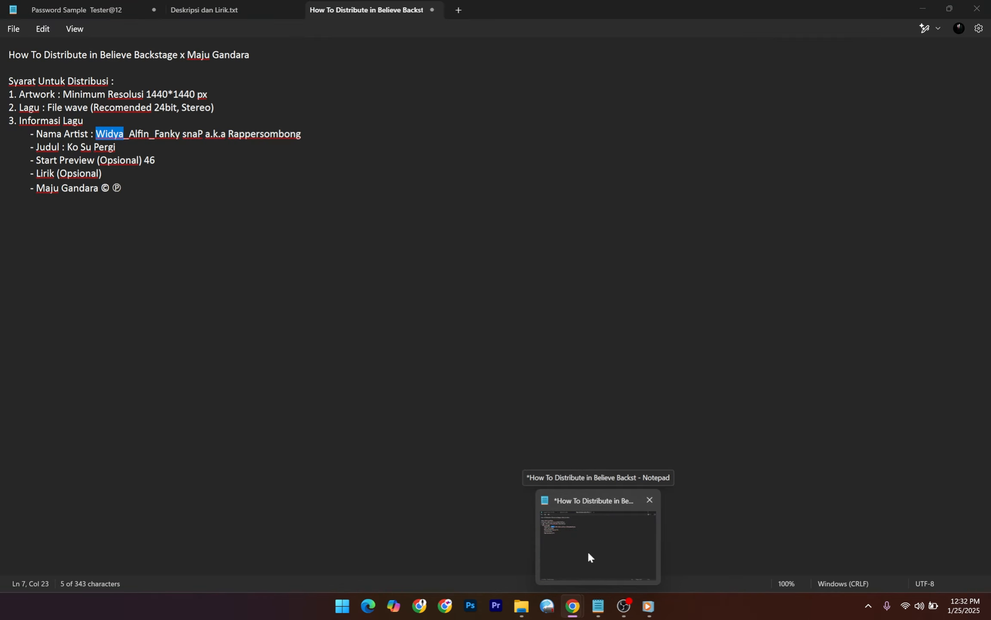
left_click(217, 10)
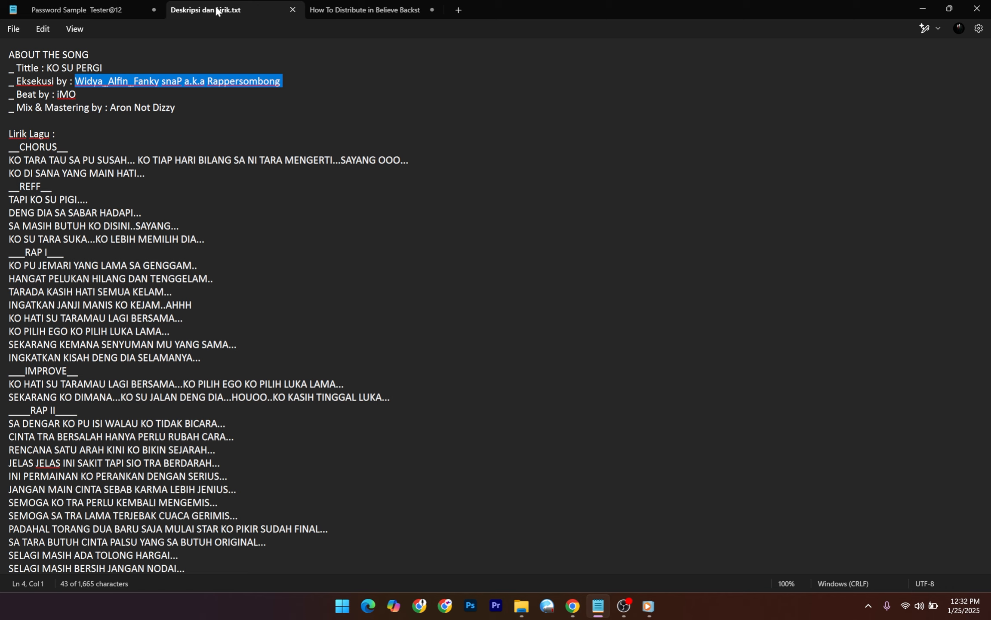
left_click(220, 108)
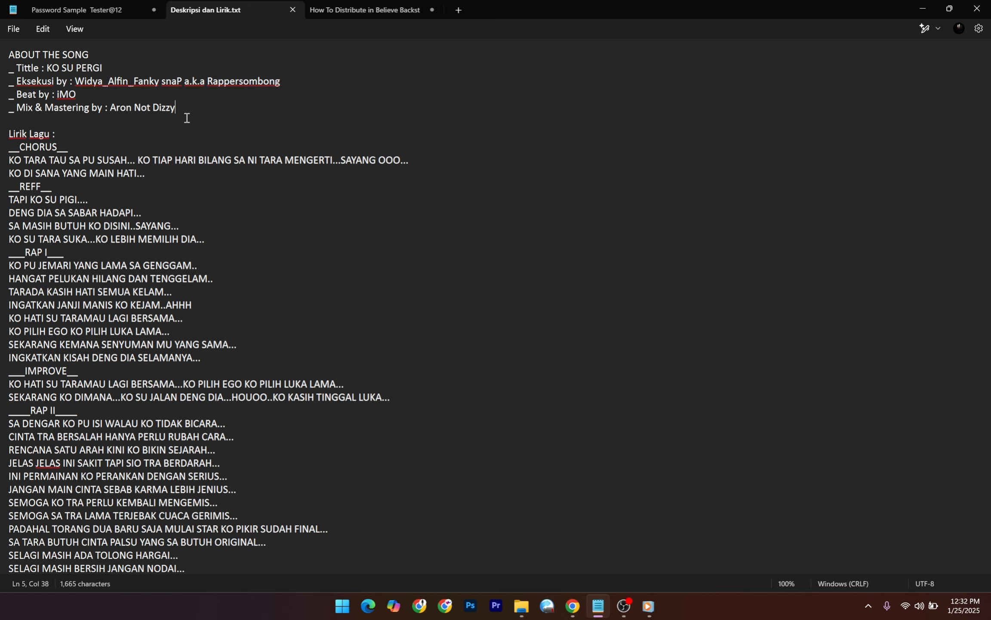
key("Return")
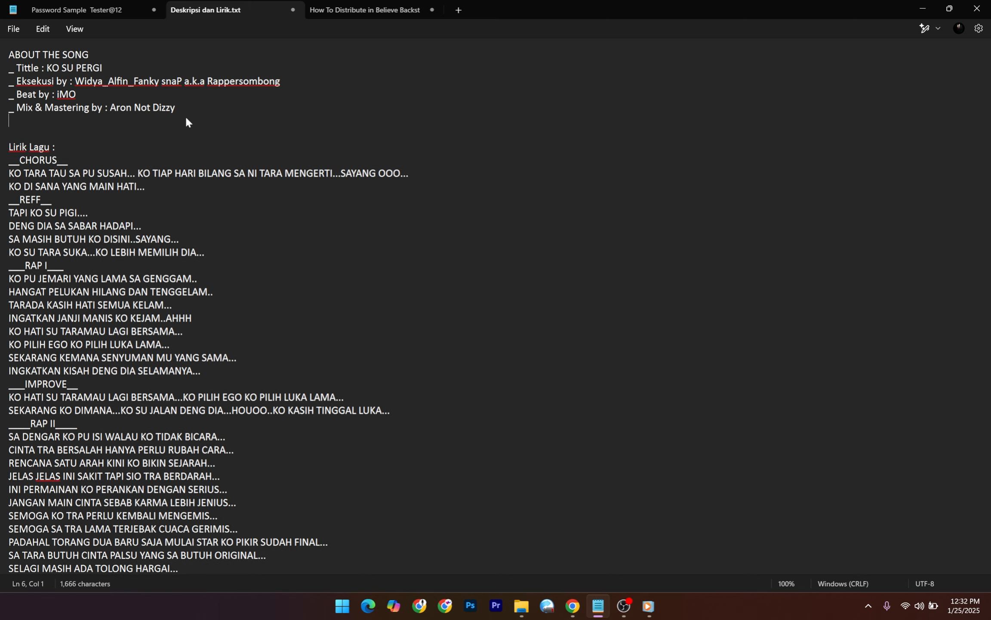
key("BackSpace")
key("BackSpace")
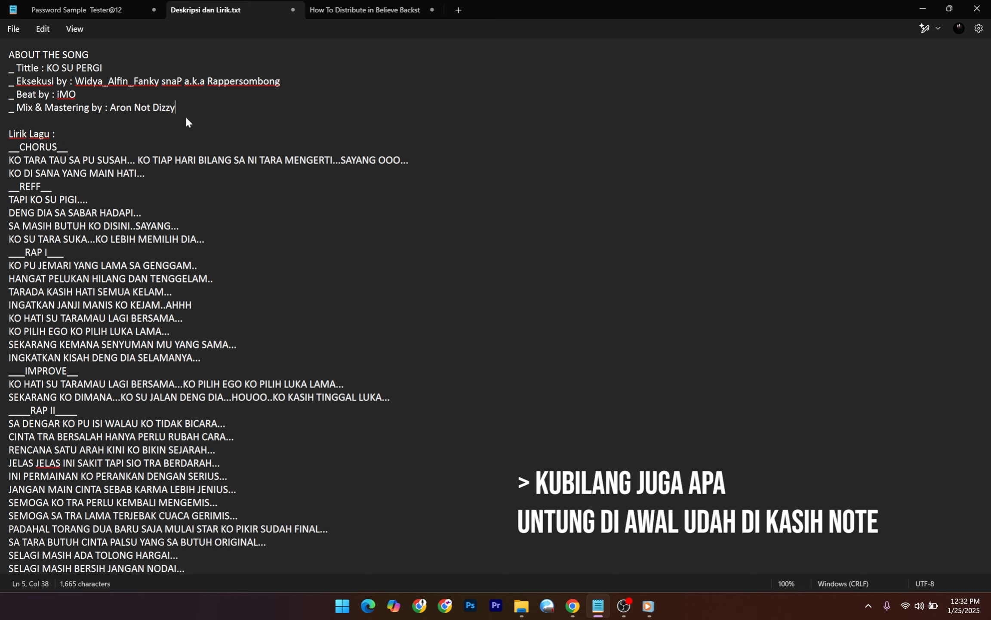
Add an indented '- Pencipta - Franky Snap' line to the distribution checklist and select the name.
left_click(72, 6)
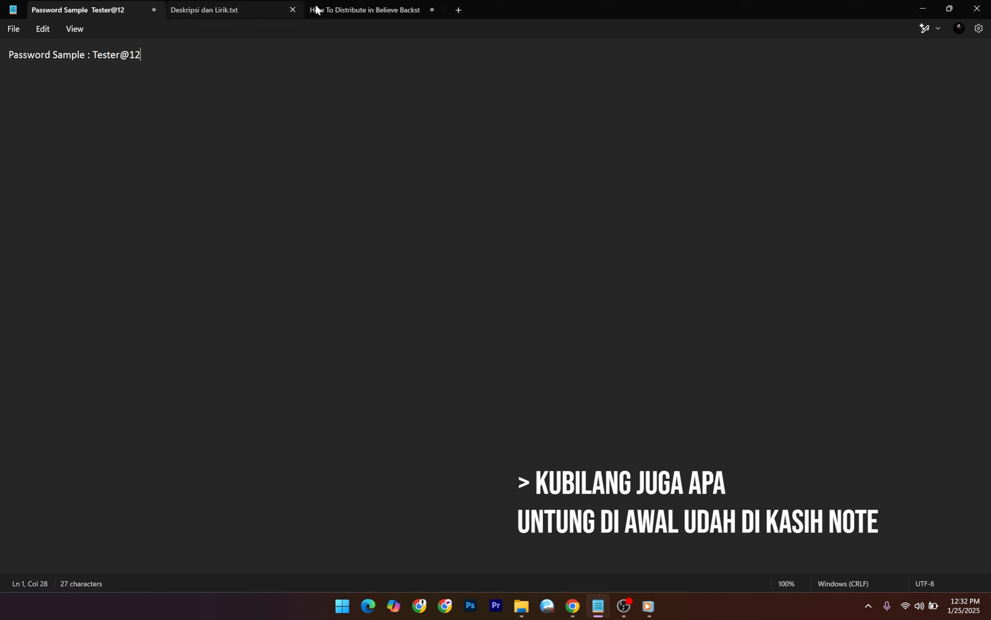
left_click(381, 9)
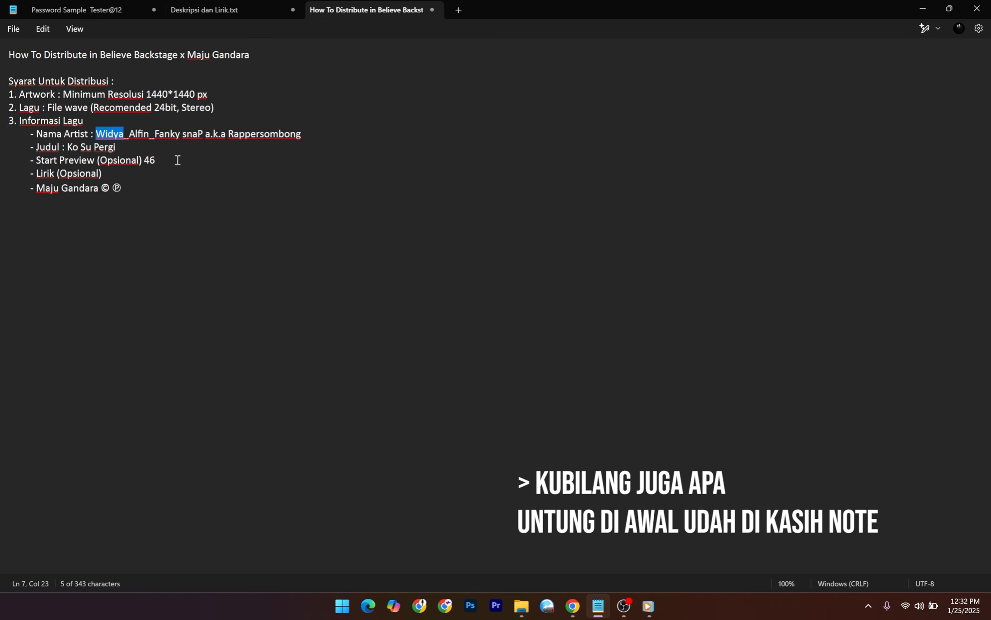
left_click(151, 179)
left_click(153, 191)
key("Return")
key("Tab")
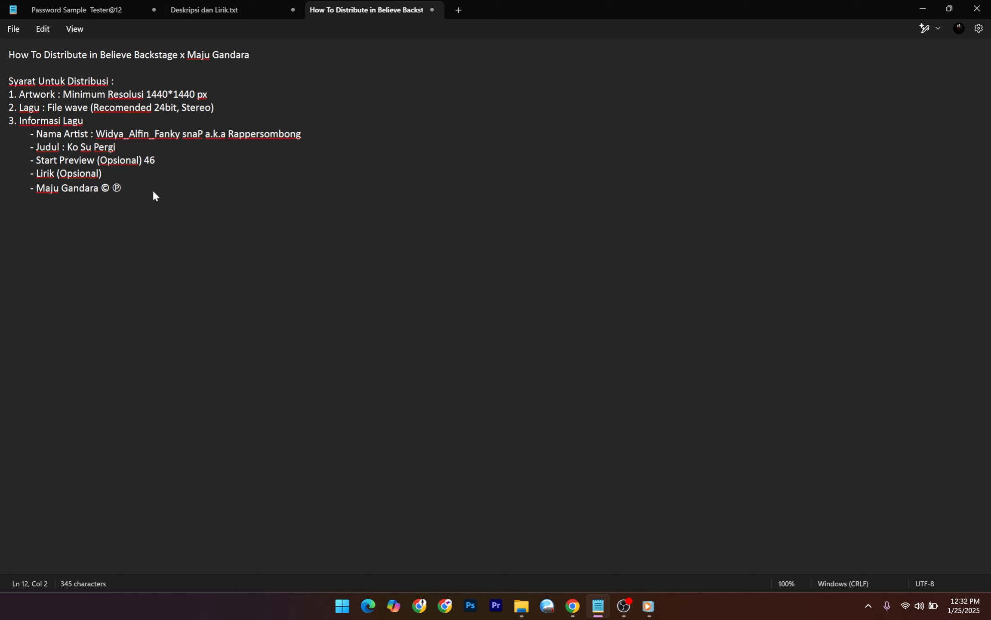
type("- Pencipta - Frank")
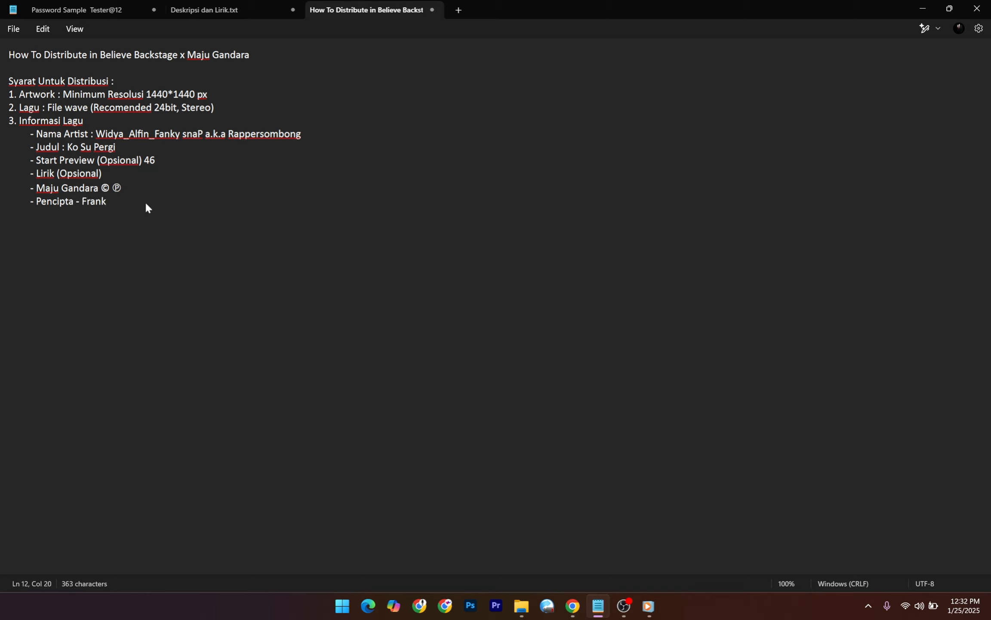
type("y Snap")
left_click_drag(145, 203, 111, 204)
left_click(165, 210)
left_click_drag(148, 210, 81, 204)
key("ctrl+c")
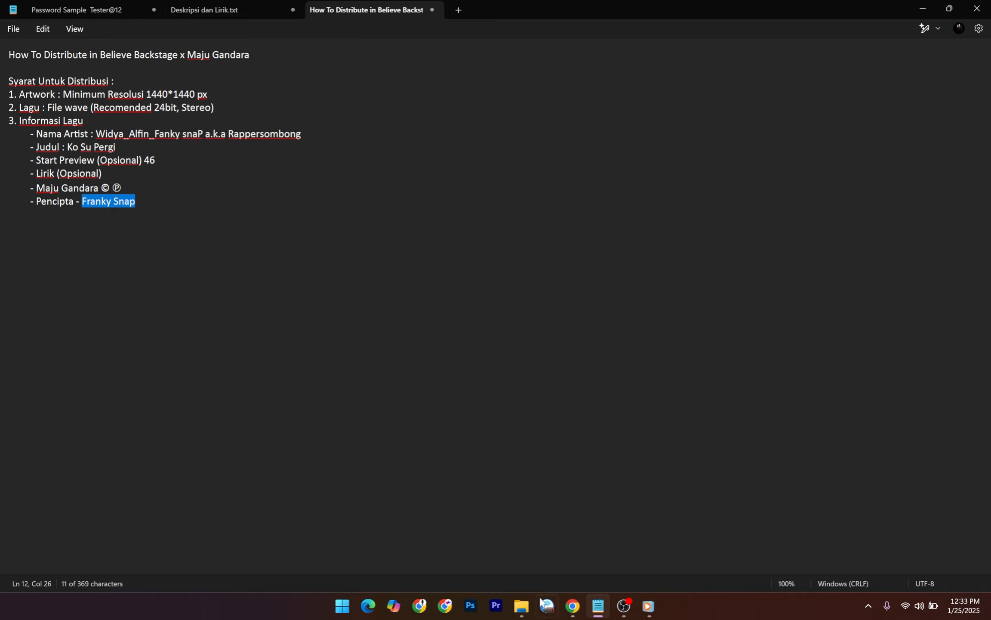
Paste Franky Snap into the Author and Composer fields.
mouse_move(572, 606)
mouse_move(616, 555)
left_click(554, 556)
left_click(444, 271)
key("ctrl+v")
left_click(448, 313)
key("ctrl+v")
Test replacing the surname with 'Franky Franky' in Author and Composer.
left_click(668, 308)
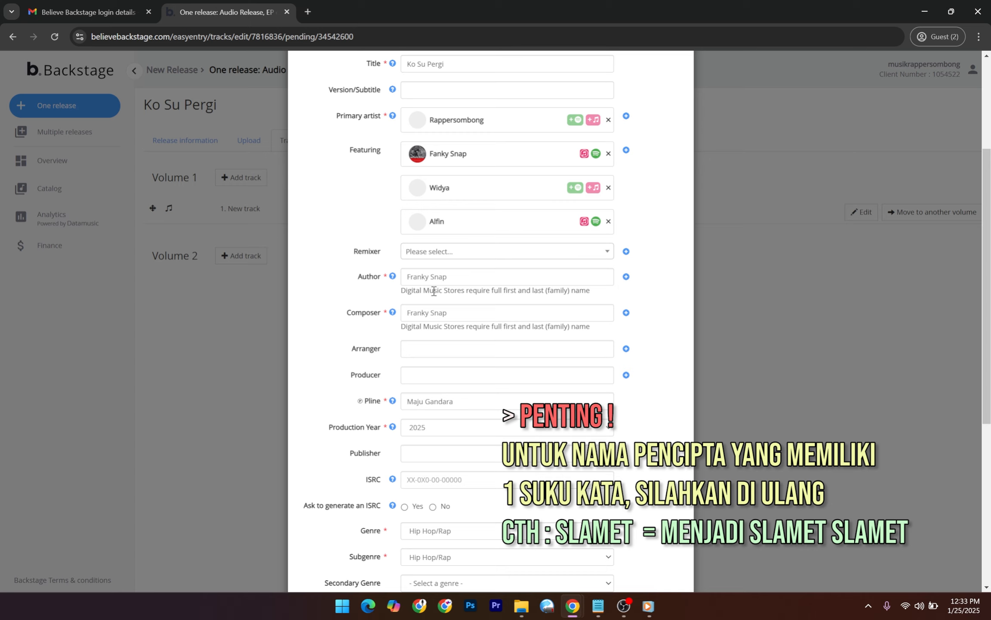
left_click_drag(450, 277, 433, 281)
key("BackSpace")
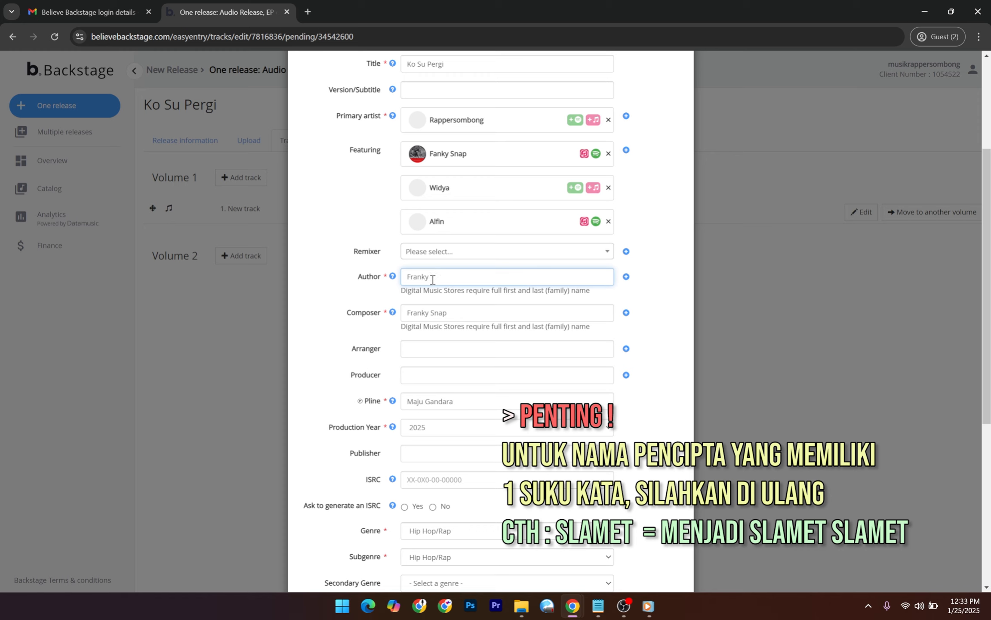
left_click_drag(406, 277, 430, 278)
left_click(364, 281)
left_click(439, 287)
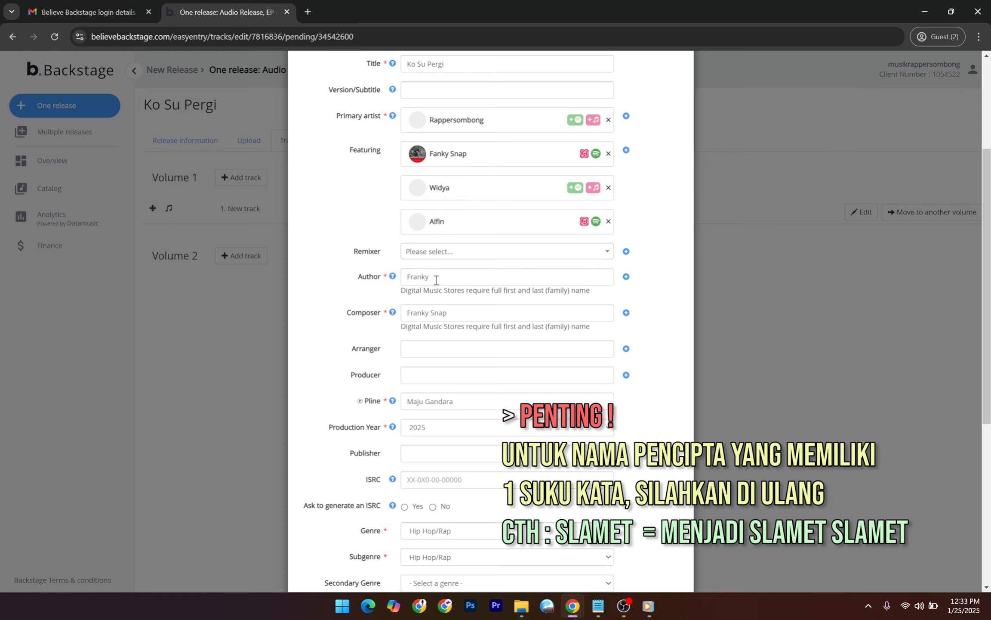
mouse_move(436, 280)
left_mouse_down()
mouse_move(407, 280)
mouse_move(429, 279)
left_mouse_up()
key("ctrl+c")
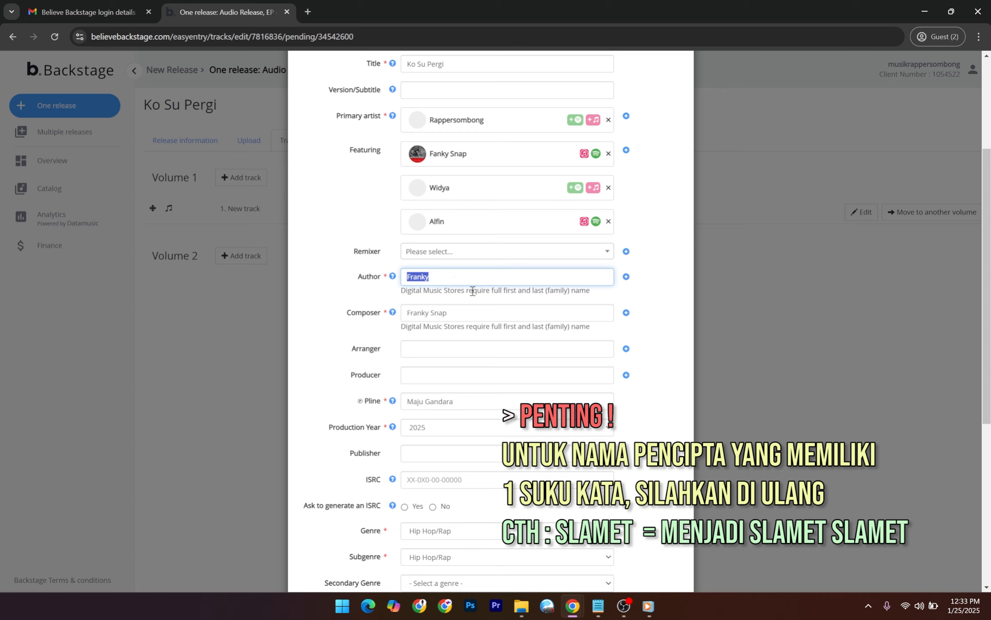
left_click(461, 276)
key("ctrl+v")
mouse_move(429, 313)
left_mouse_down()
mouse_move(407, 313)
mouse_move(439, 317)
mouse_move(430, 314)
left_mouse_up()
key("ctrl+v")
left_click(662, 334)
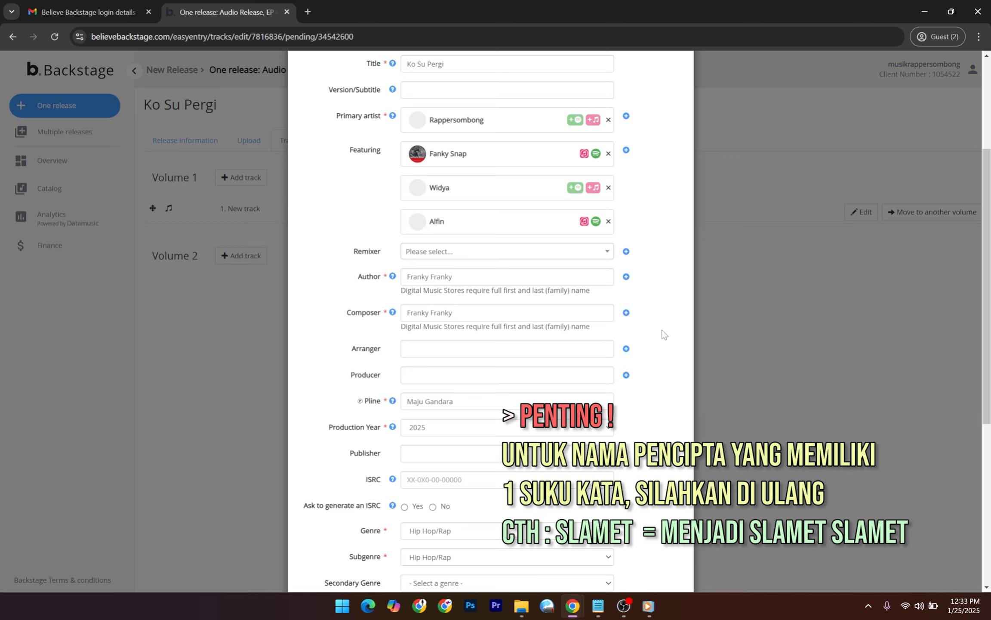
Restore 'Franky Snap' in both Author and Composer from clipboard history.
left_click_drag(457, 279, 432, 280)
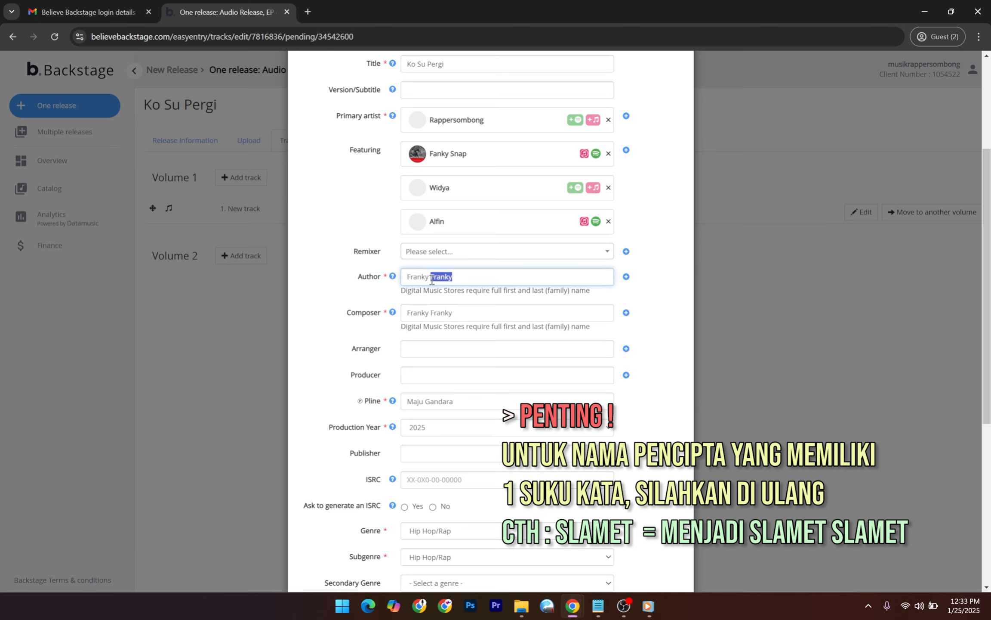
key("super")
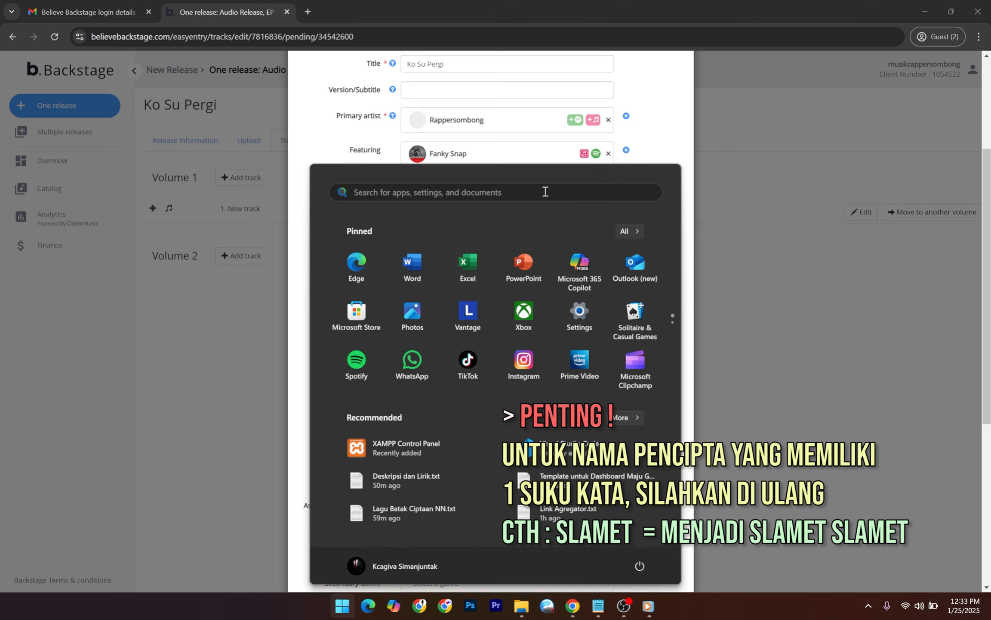
left_click(678, 80)
left_click_drag(461, 277, 430, 288)
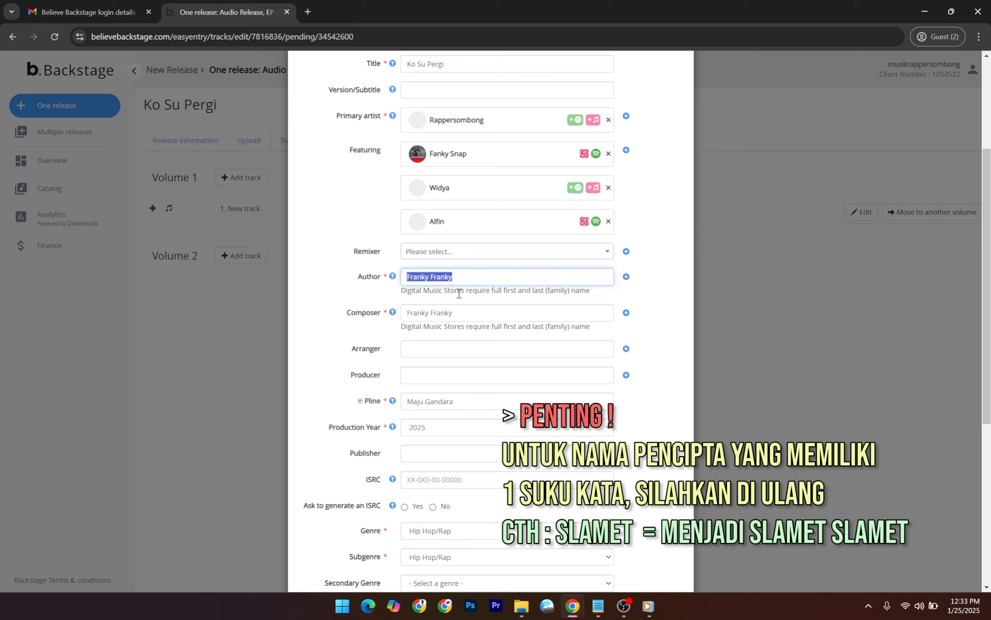
key("super+v")
left_click(486, 388)
left_click_drag(462, 306, 404, 323)
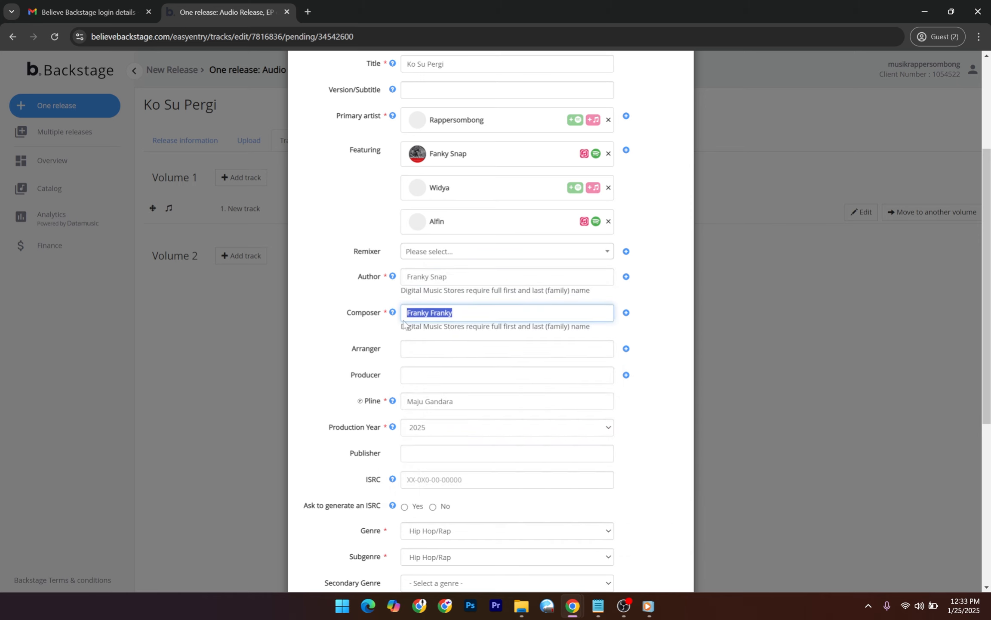
key("ctrl+v")
left_click(676, 371)
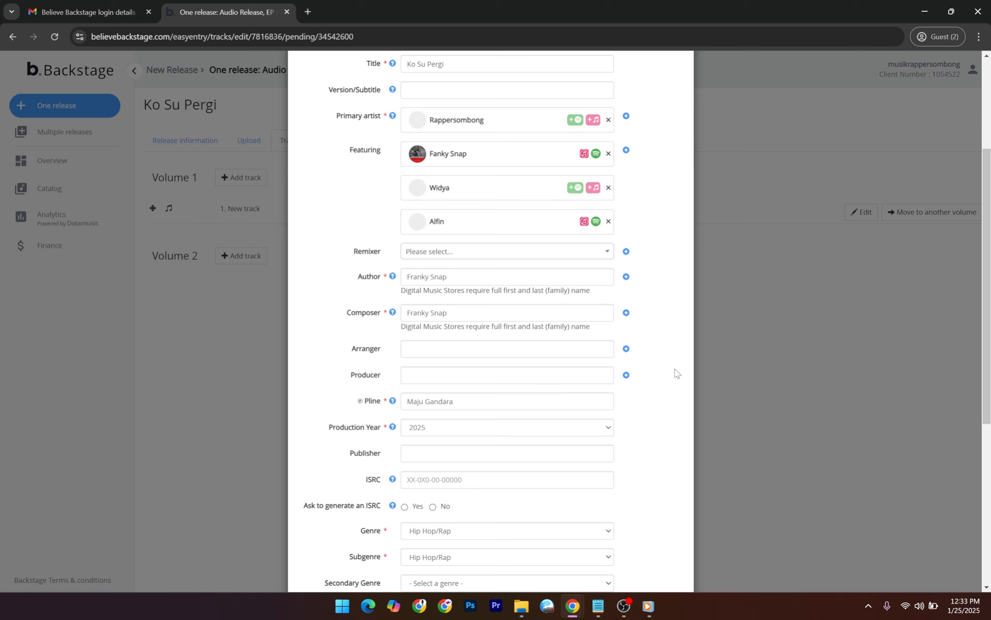
scroll(675, 369, "down", 4)
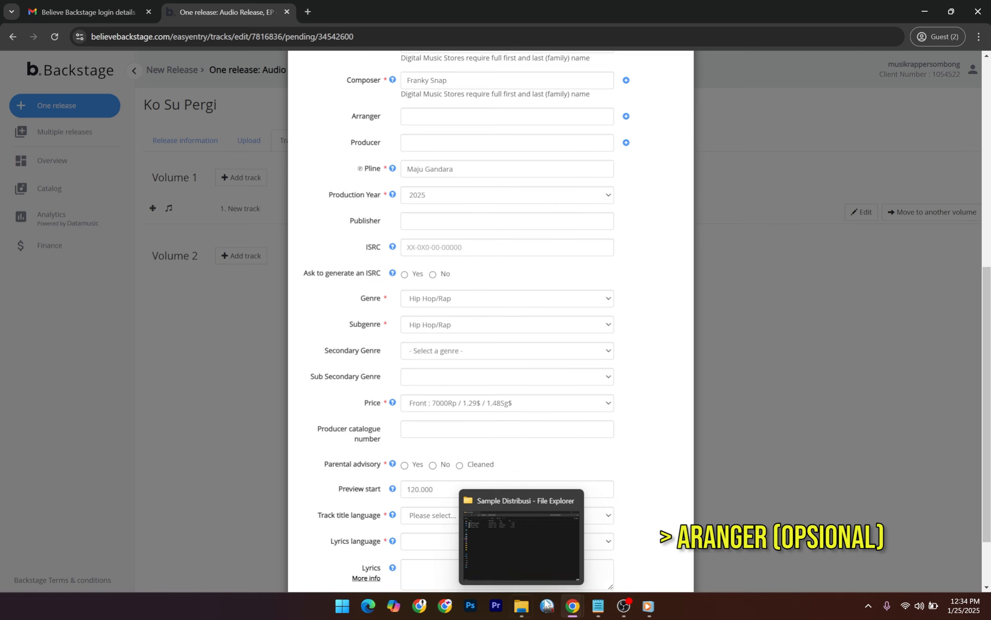
left_click(598, 606)
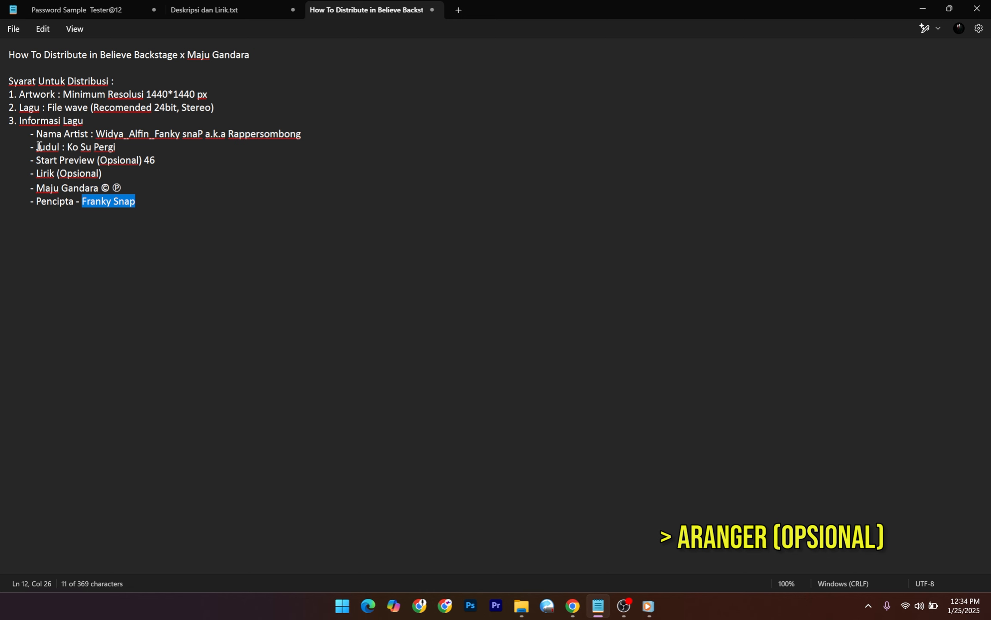
Highlight the beat maker's credit in Deskripsi dan Lirik.txt, then return to Backstage.
left_click(227, 10)
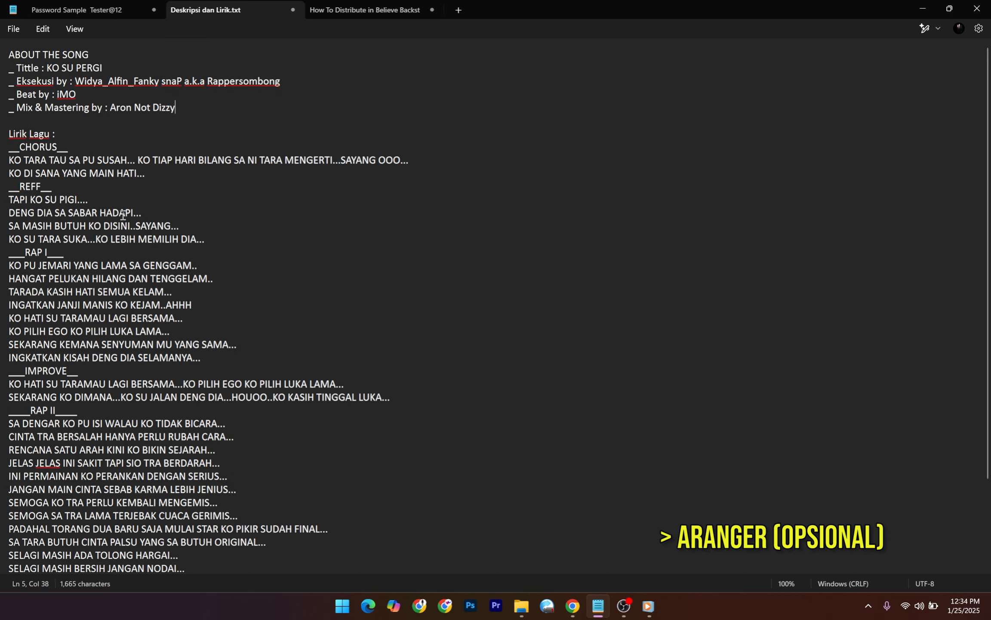
left_click_drag(77, 95, 57, 95)
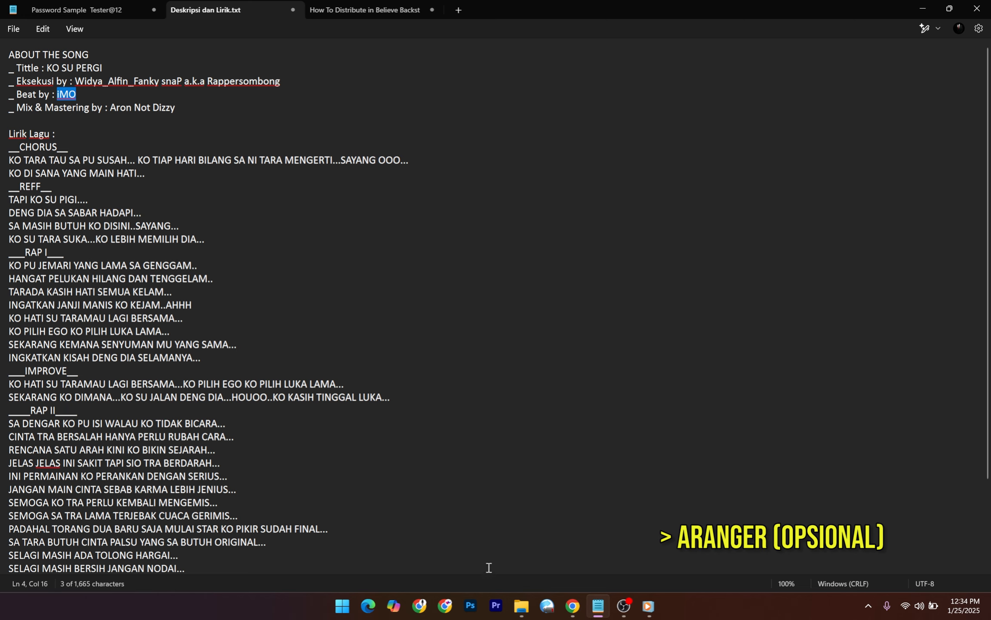
mouse_move(572, 604)
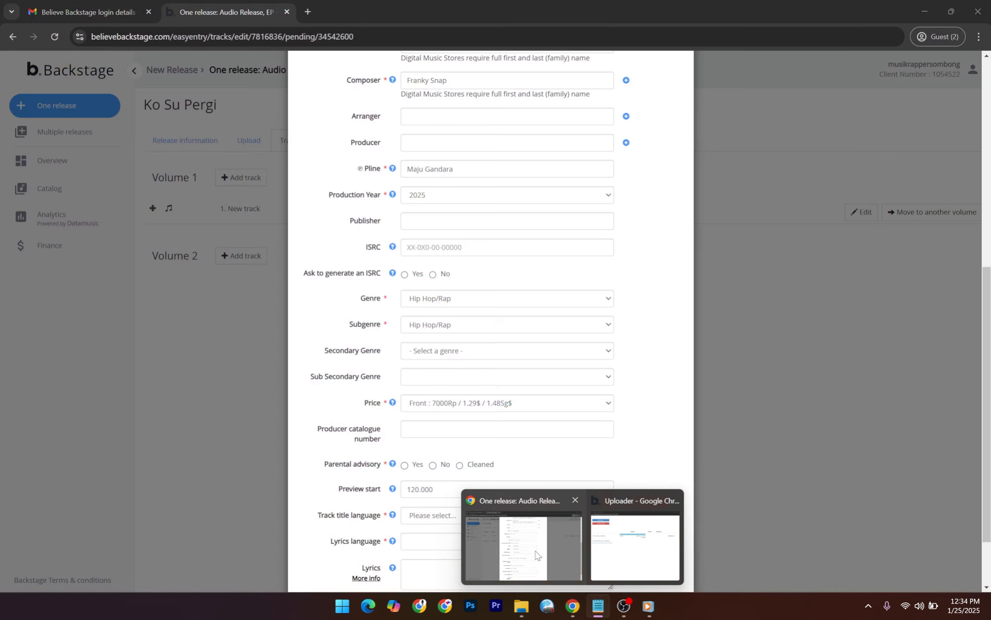
left_click(535, 555)
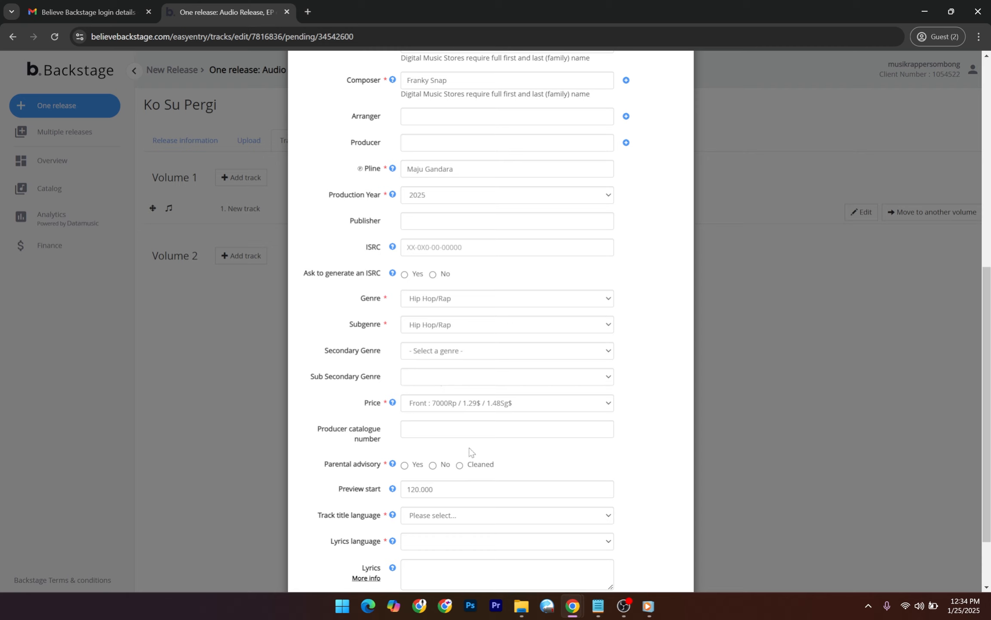
Enter IMO as Arranger and set 'Ask to generate an ISRC' to Yes.
left_click(458, 117)
type("IMO")
left_click(653, 172)
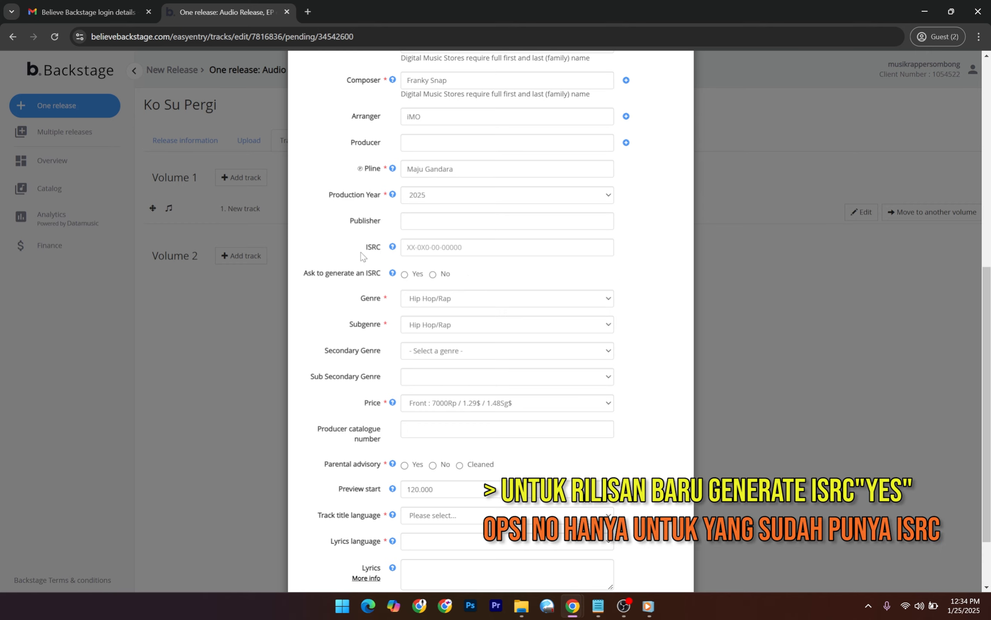
left_click_drag(365, 251, 368, 265)
left_click(373, 272)
left_click(405, 274)
left_click_drag(365, 249, 379, 251)
left_click(378, 252)
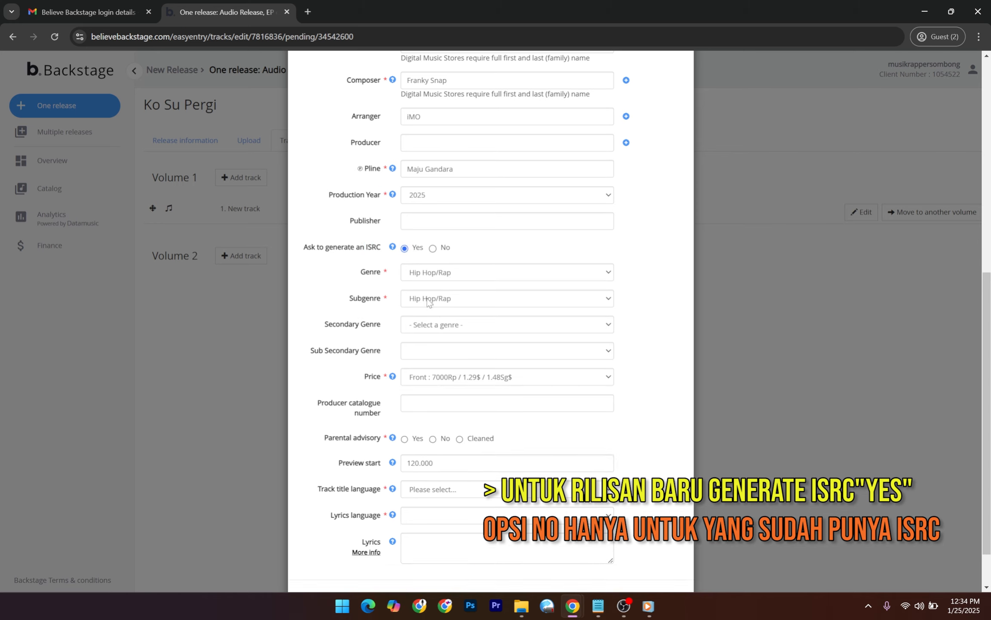
scroll(319, 367, "down", 2)
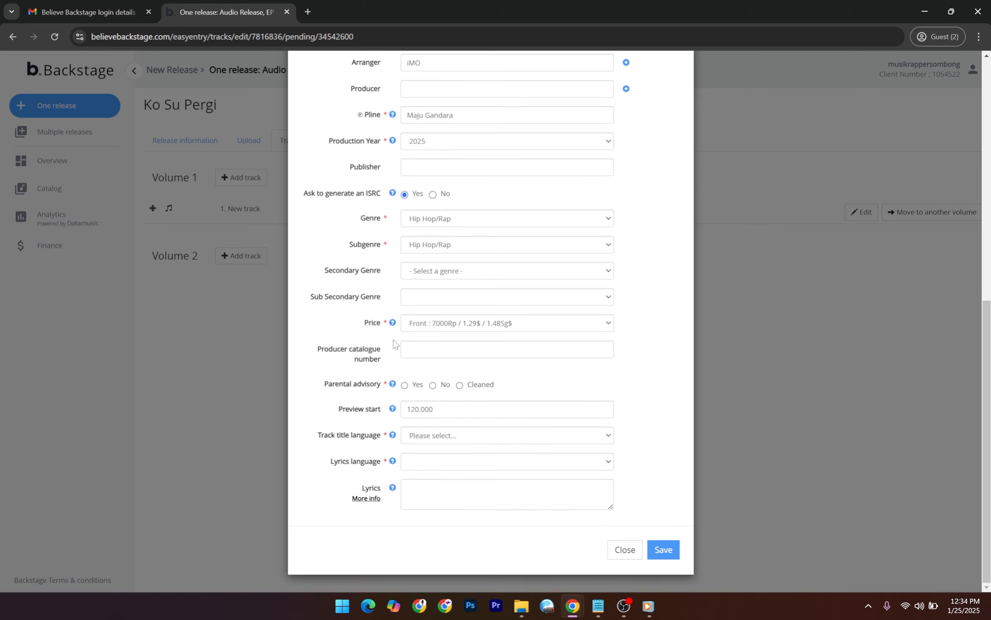
Leave the track's price tier set to Front.
left_click(433, 325)
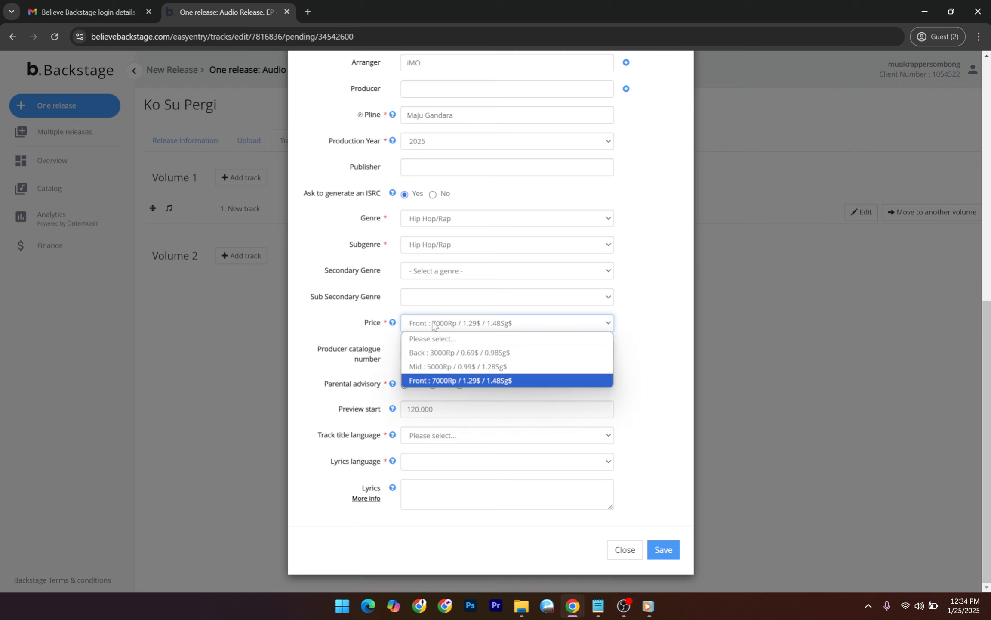
left_click(433, 326)
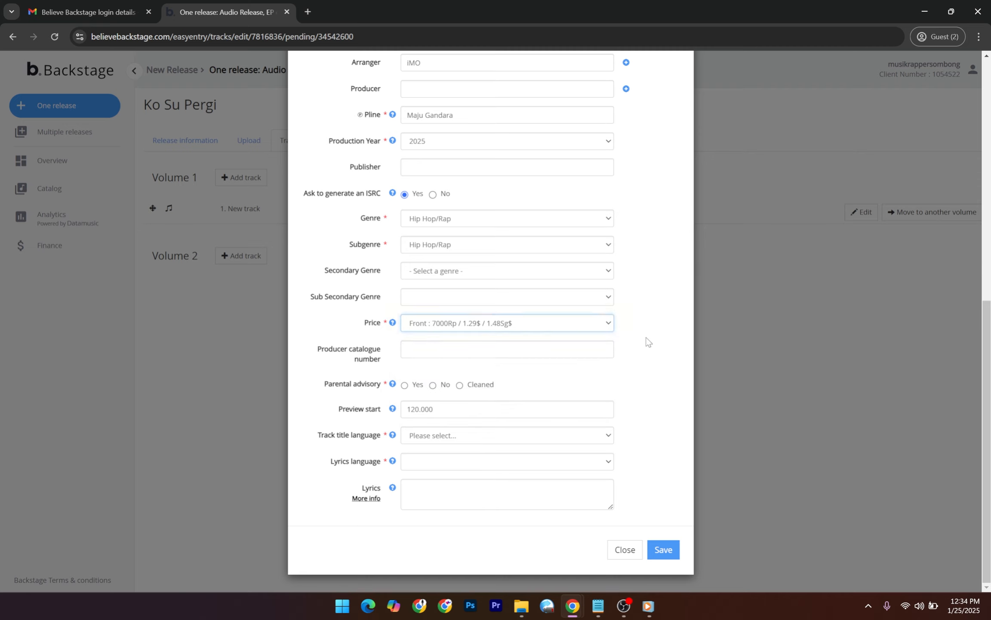
left_click(459, 324)
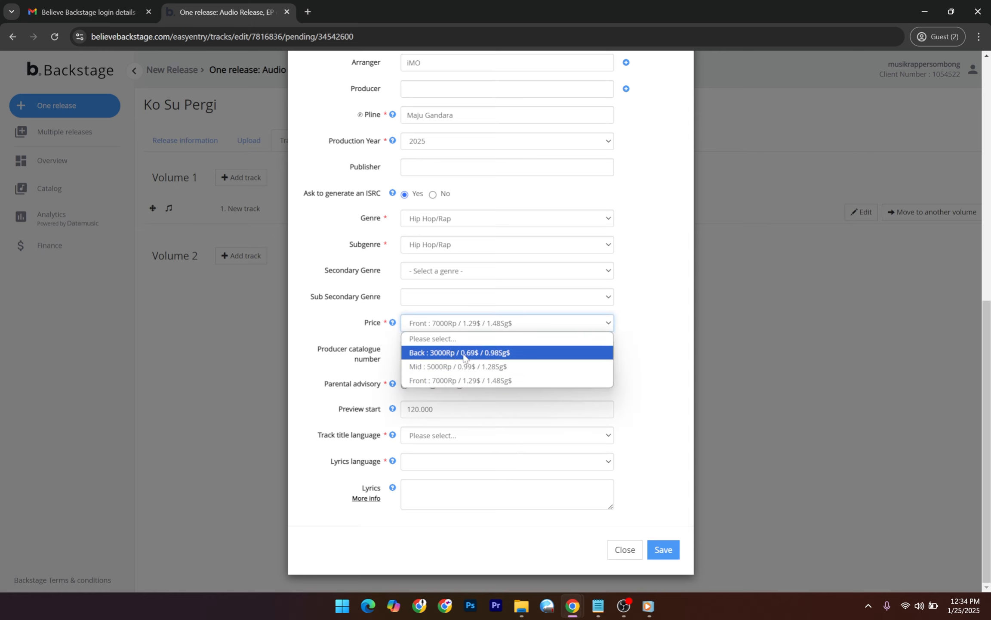
left_click(667, 347)
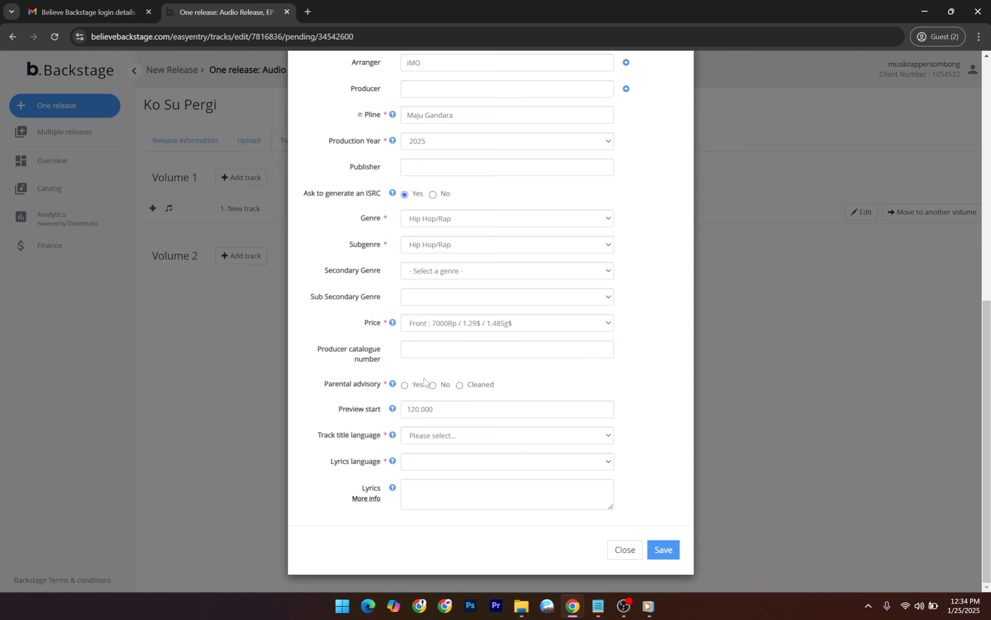
Set Parental advisory to No after briefly trying the Cleaned and Yes options.
left_click_drag(324, 384, 380, 390)
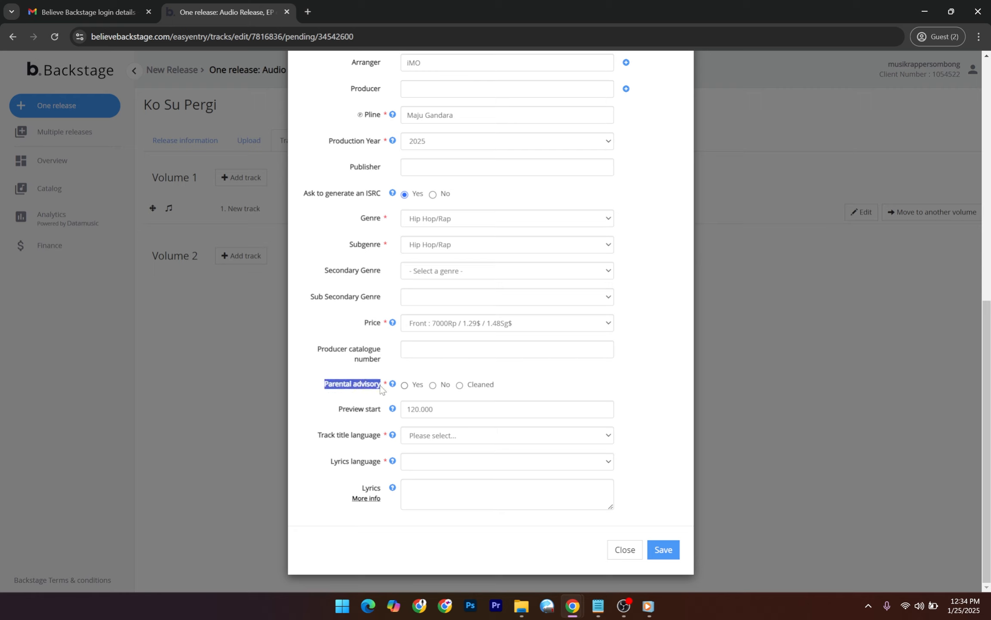
left_click(384, 386)
left_click(432, 385)
left_click(460, 385)
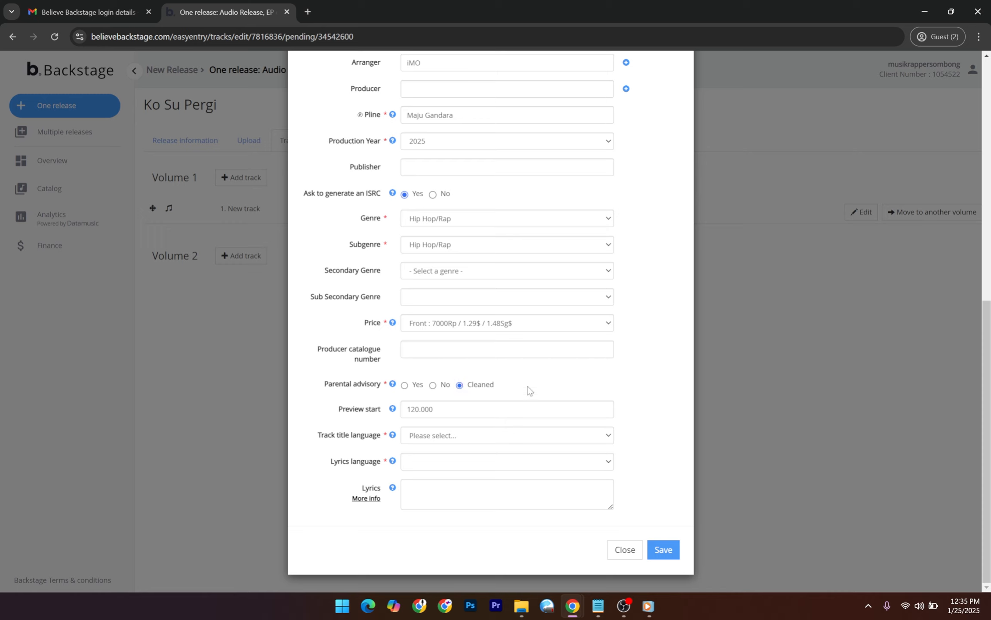
left_click(405, 385)
left_click(433, 385)
left_click_drag(438, 411, 411, 409)
left_click(336, 413)
Check the notes and change Preview start from 120.000 to 46.
mouse_move(600, 615)
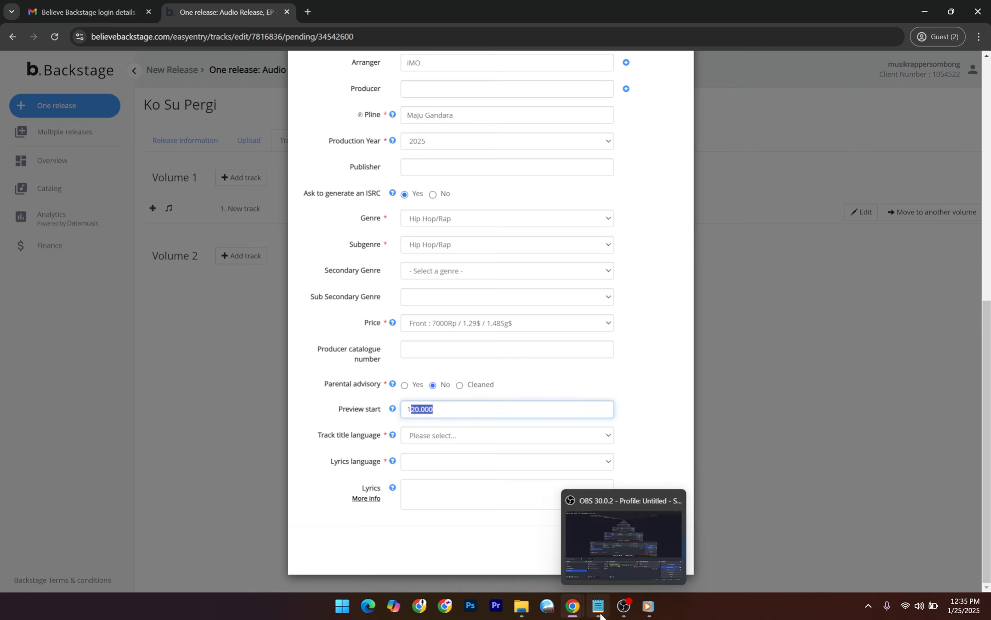
left_click(590, 538)
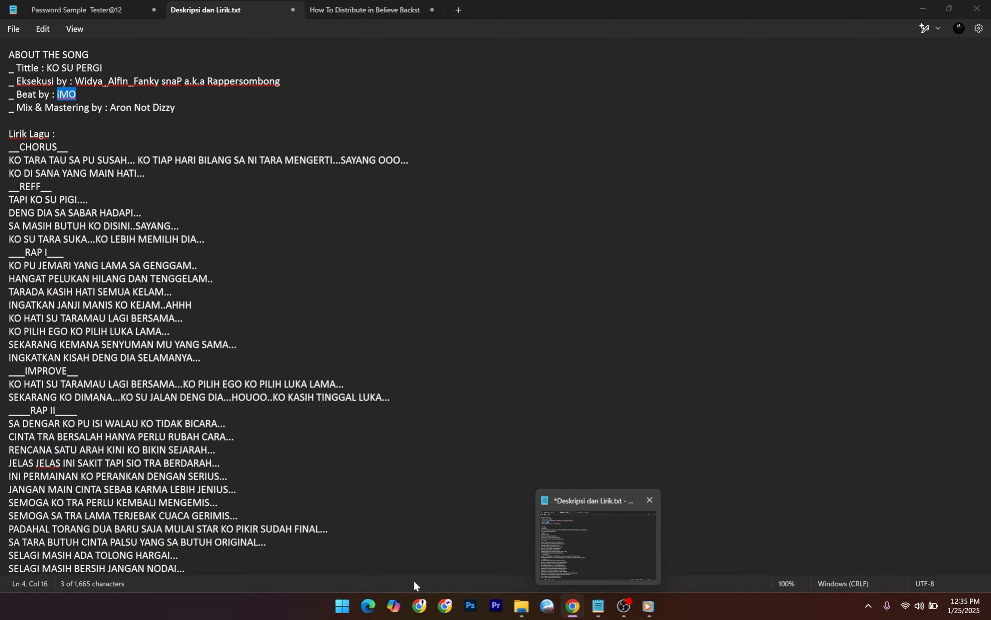
mouse_move(598, 607)
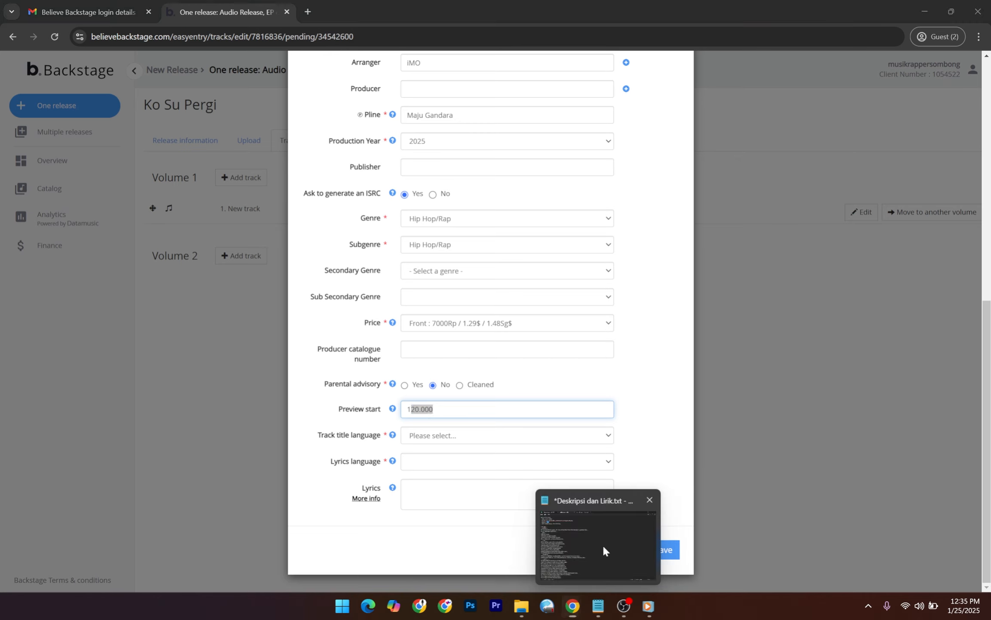
left_click(604, 551)
left_click(340, 3)
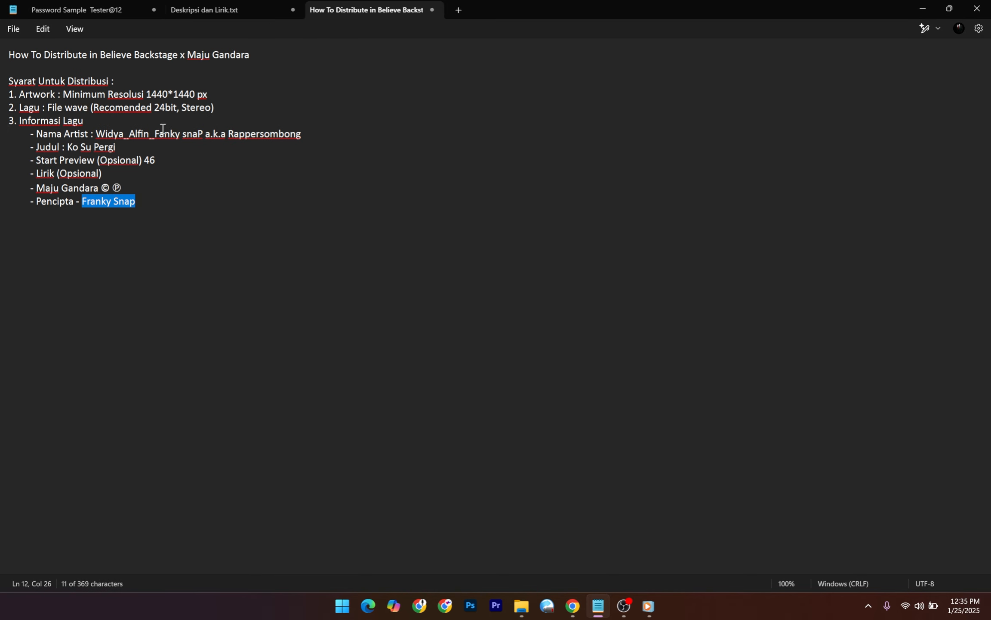
left_click_drag(145, 160, 156, 160)
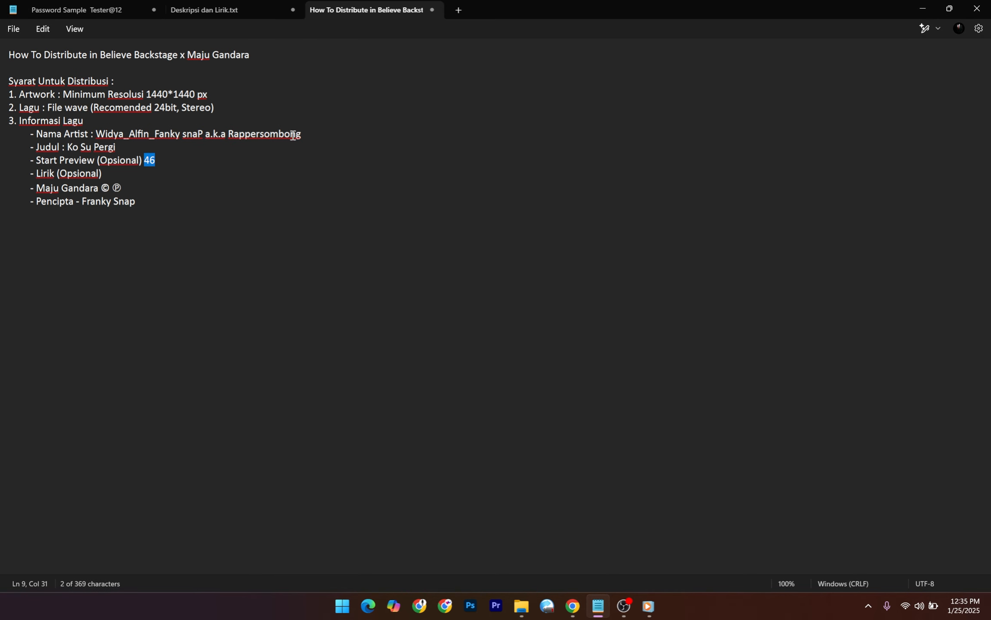
left_click(920, 6)
left_click_drag(452, 407, 389, 413)
type("46")
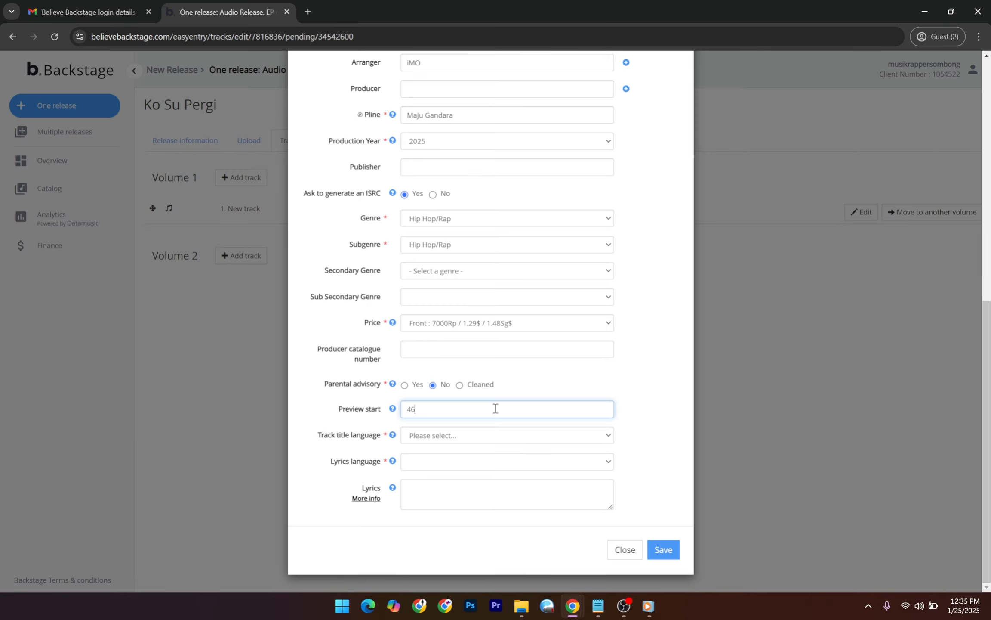
left_click(604, 377)
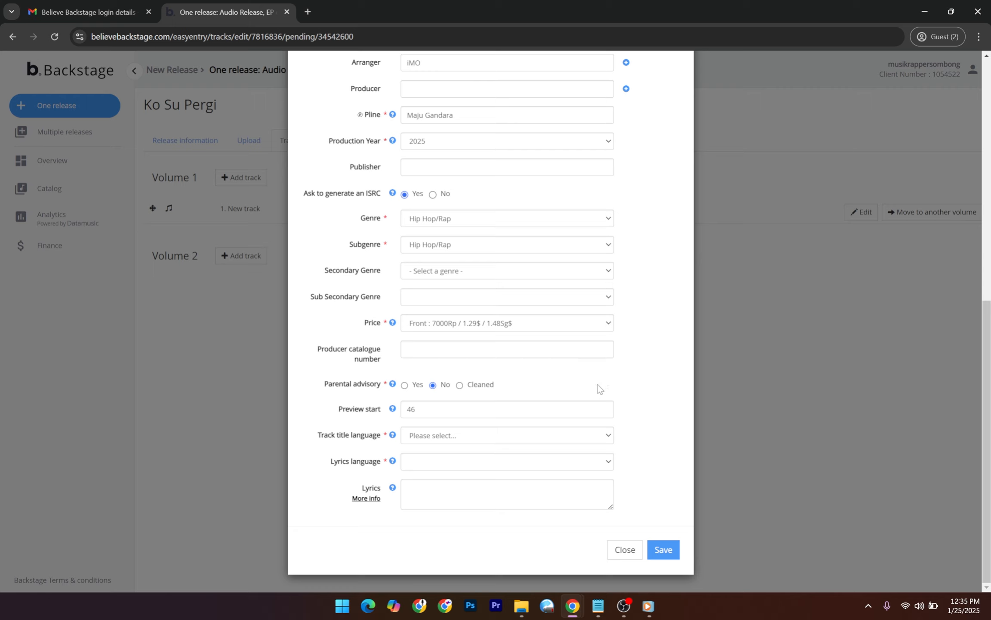
Choose Indonesian as both the track title language and the lyrics language.
left_click(463, 433)
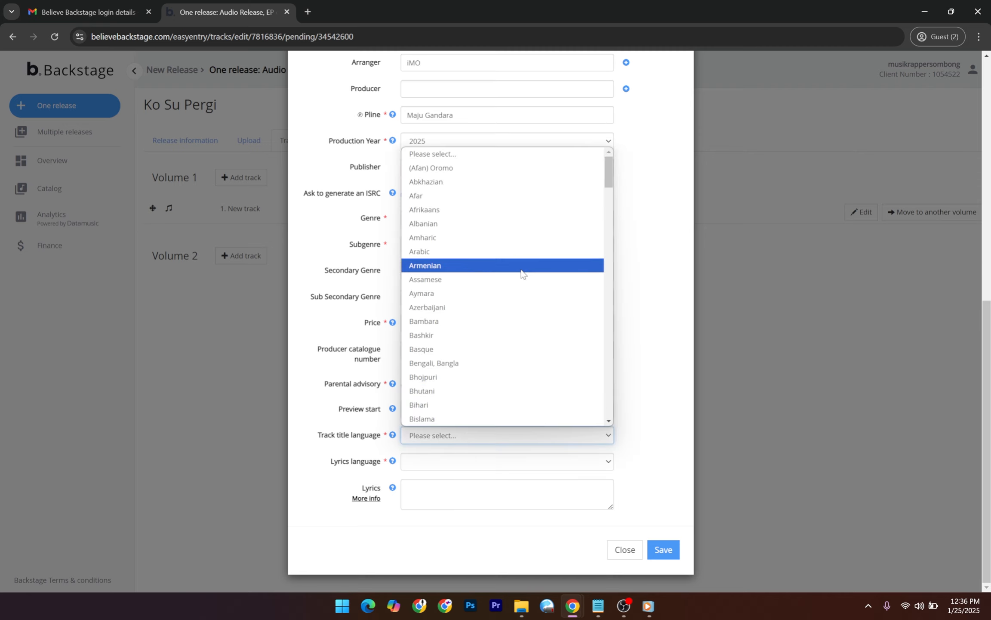
key("b")
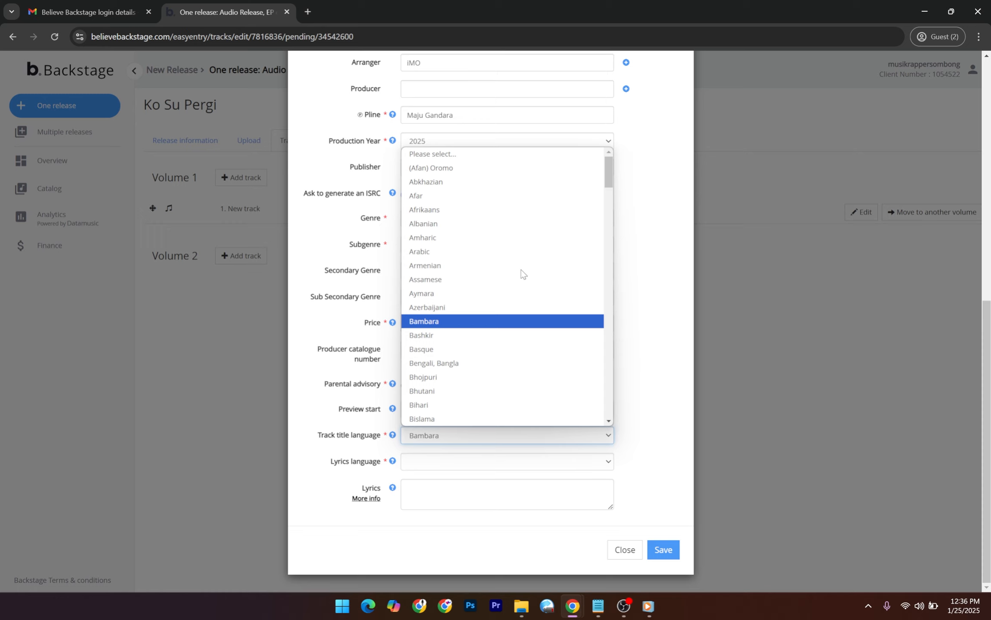
key("i")
key("n")
key("Return")
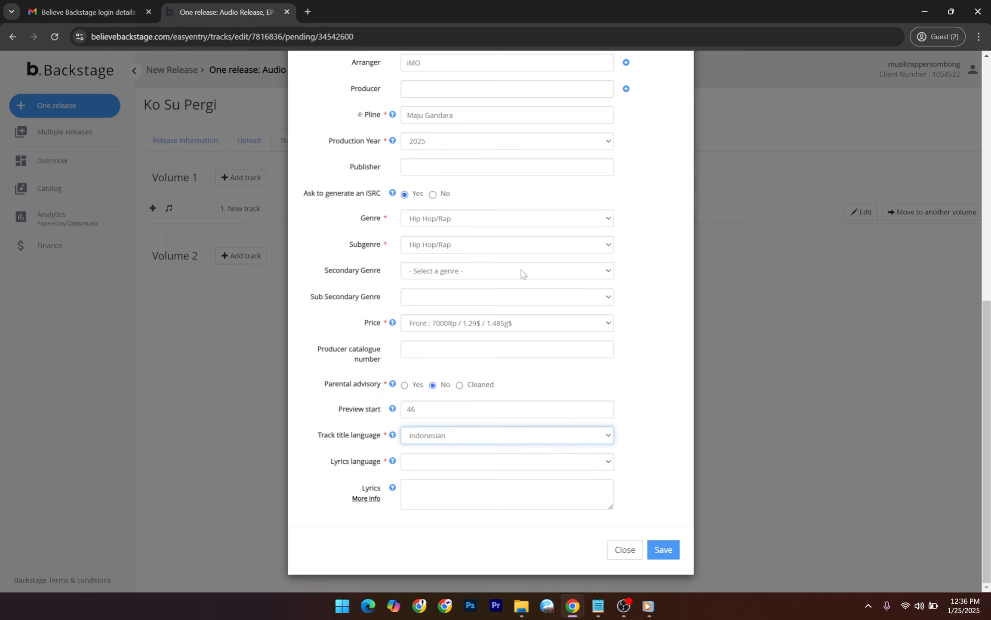
left_click(505, 461)
key("i")
key("n")
key("Return")
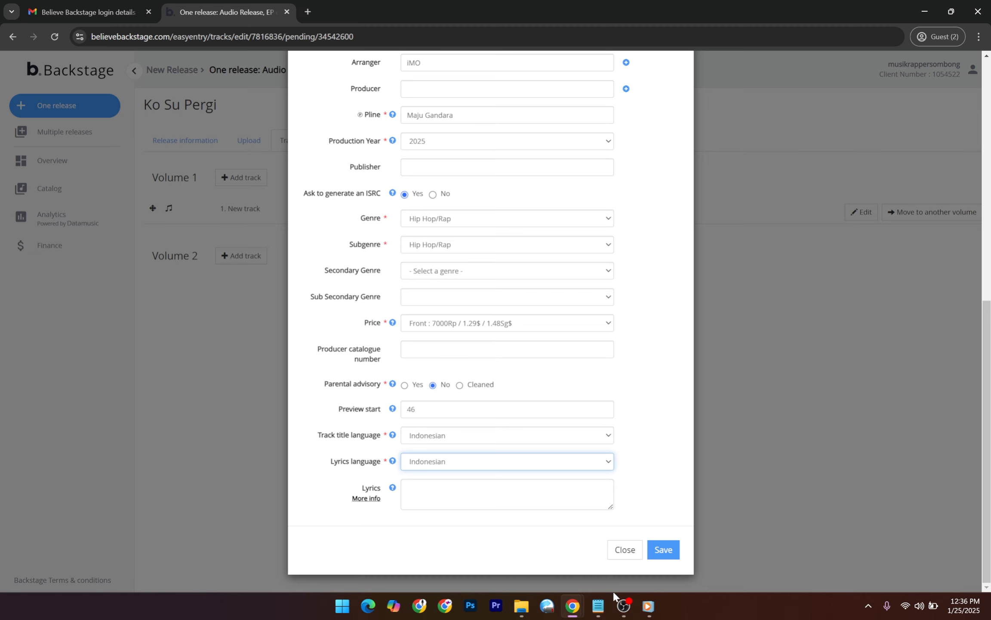
left_click(598, 605)
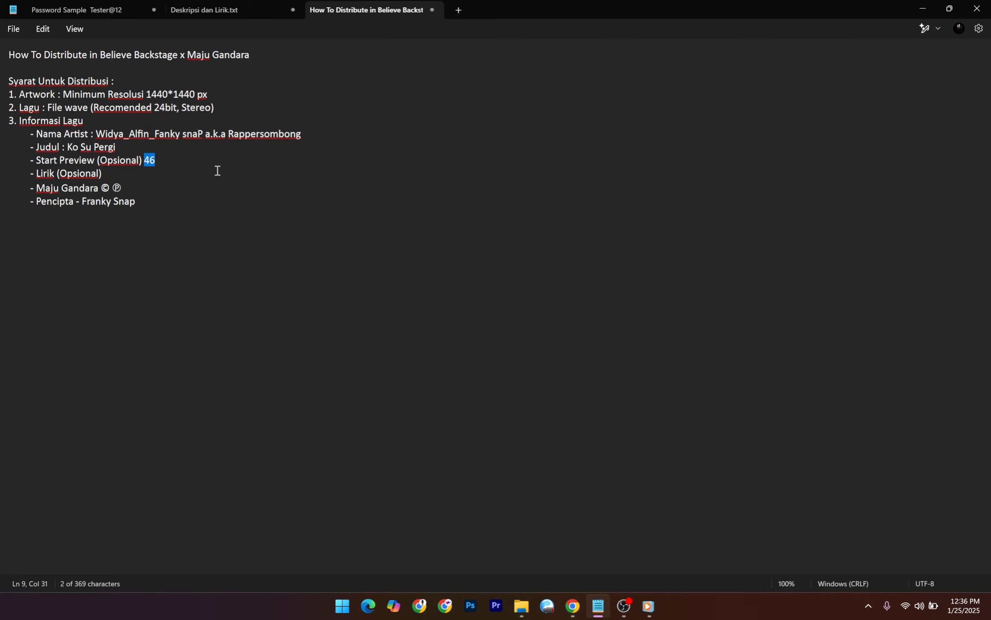
Copy the lyrics from CHORUS to the end of Deskripsi dan Lirik.txt into the Lyrics box.
left_click(224, 9)
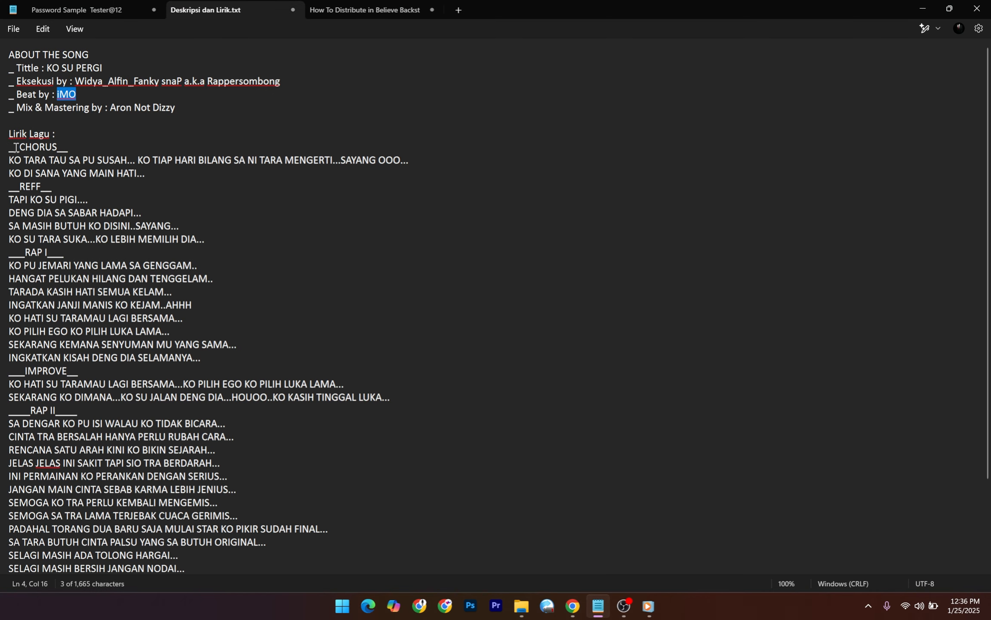
left_click_drag(4, 149, 9, 570)
key("ctrl+c")
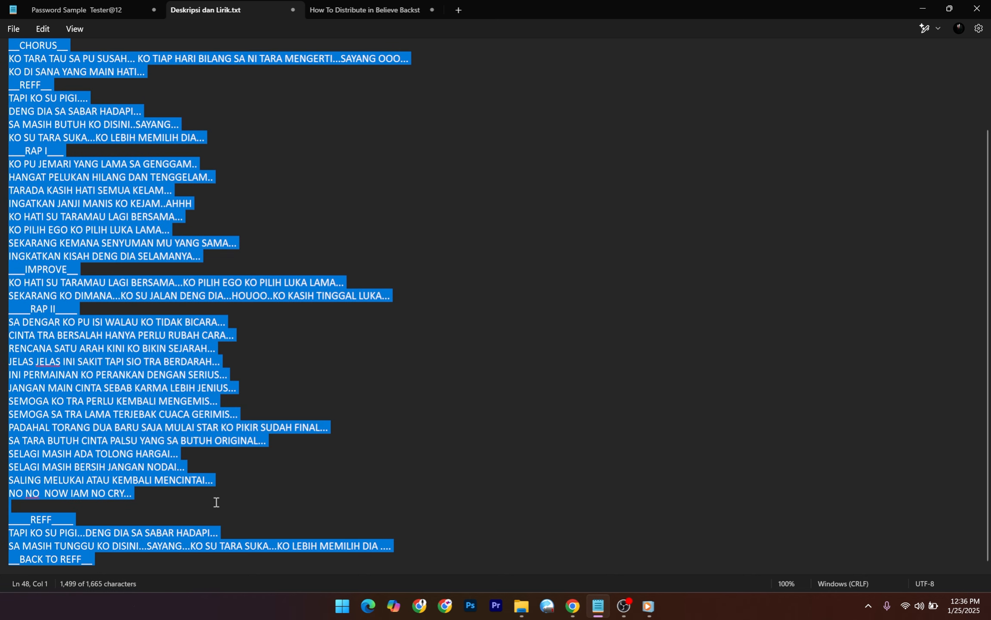
scroll(216, 502, "down", 1)
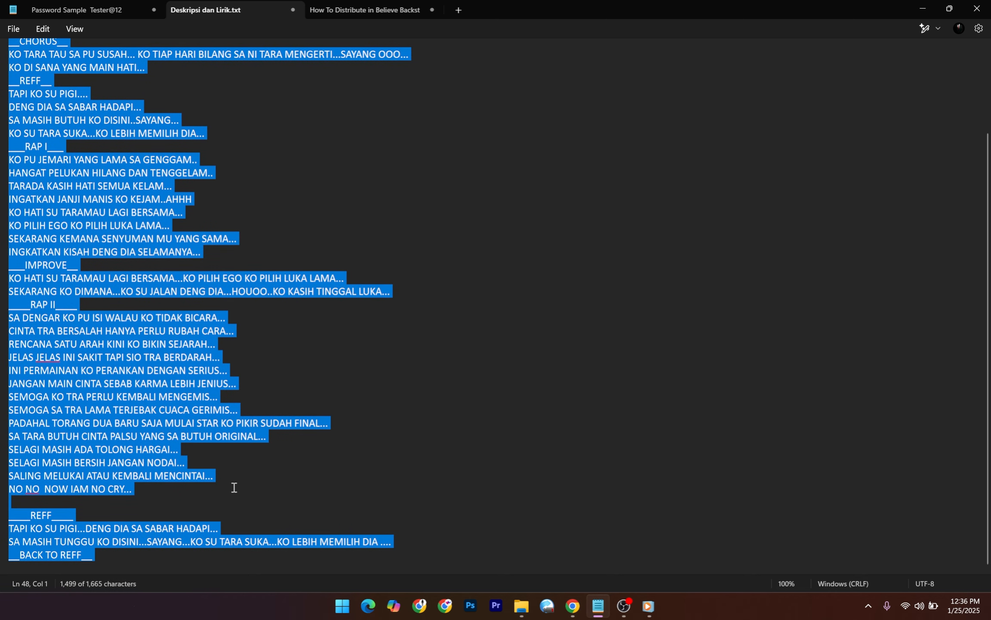
left_click(922, 9)
left_click(450, 496)
key("ctrl+v")
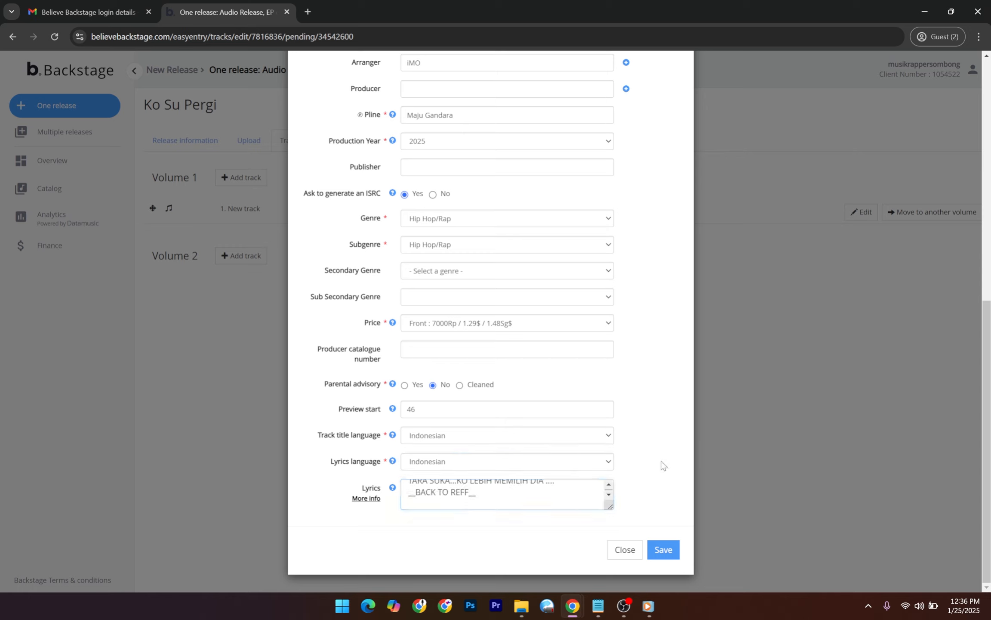
Review the pasted lyrics in the Lyrics box, then save the Ko Su Pergi track details.
left_click(609, 484)
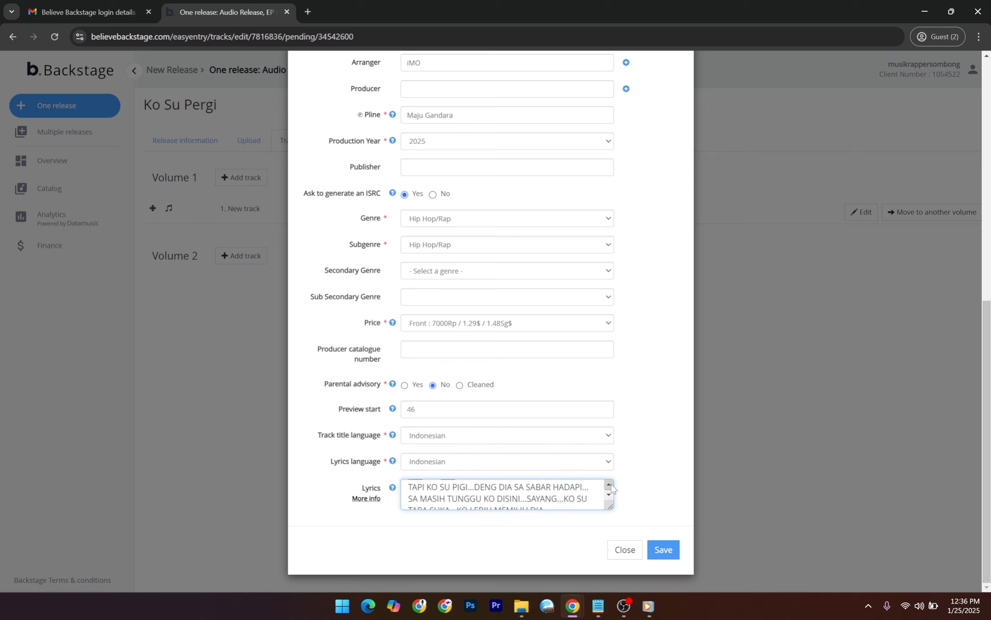
left_click(658, 482)
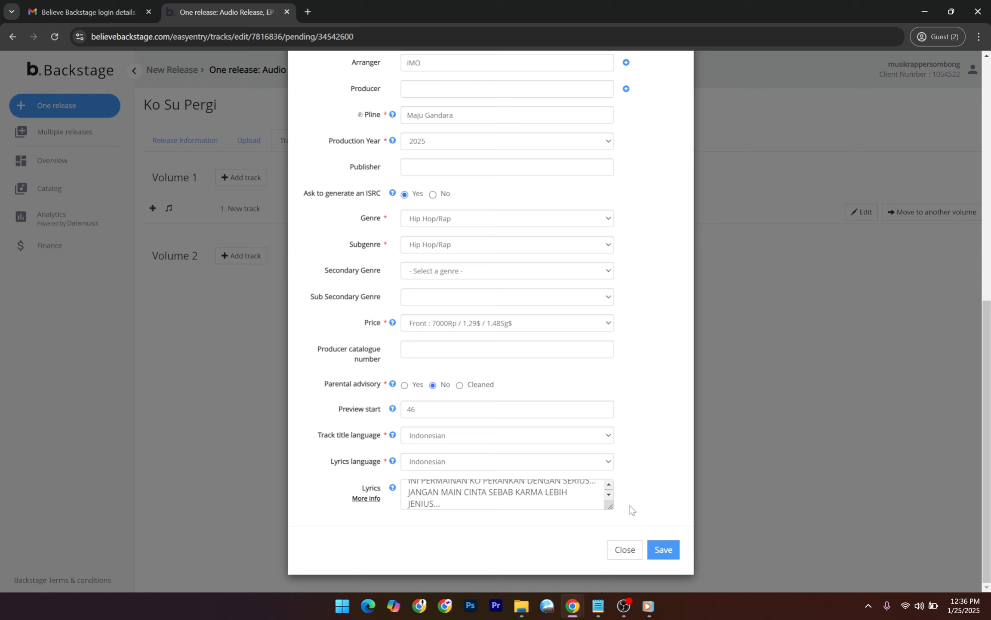
left_click(609, 485)
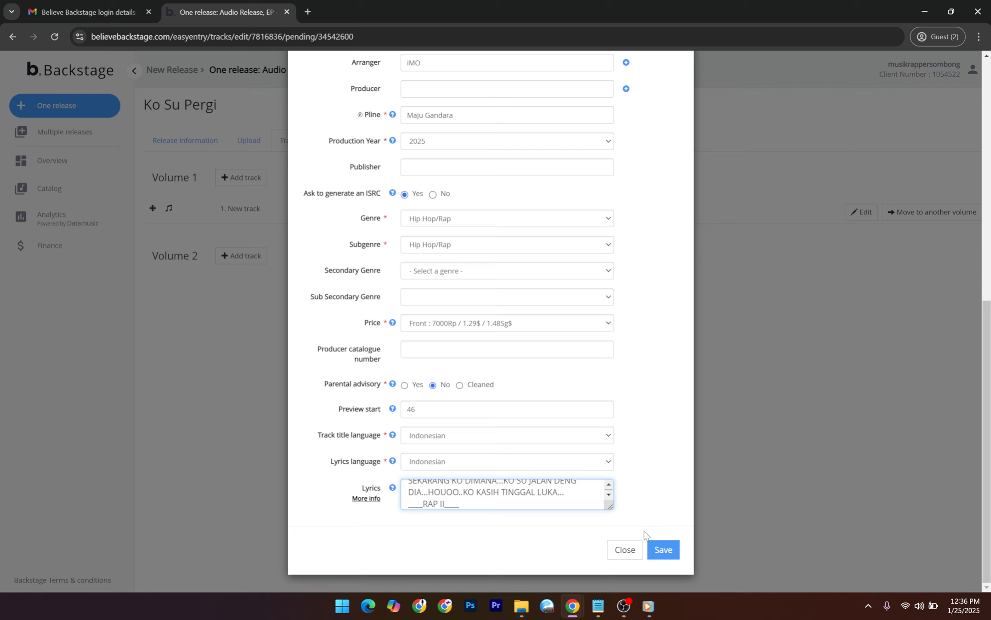
left_click(663, 548)
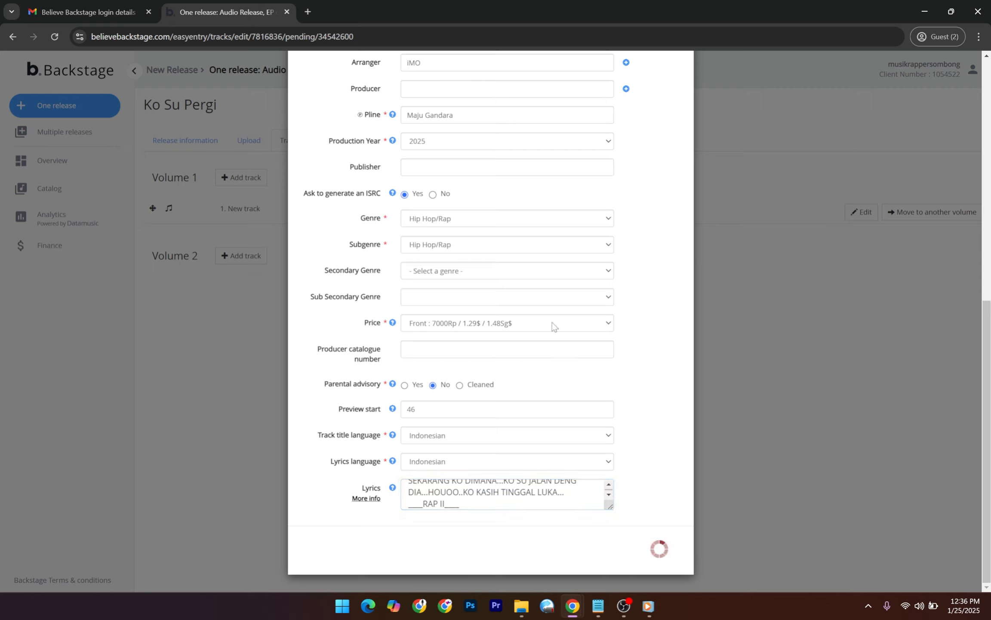
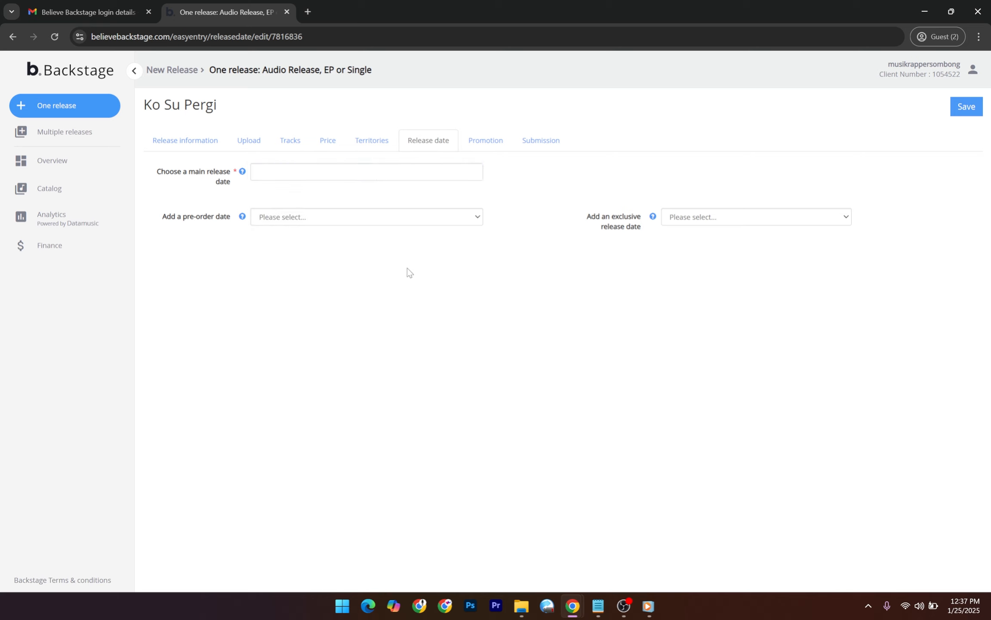
Pick 25 in the January 2025 calendar as the main release date, then save it.
left_click(317, 173)
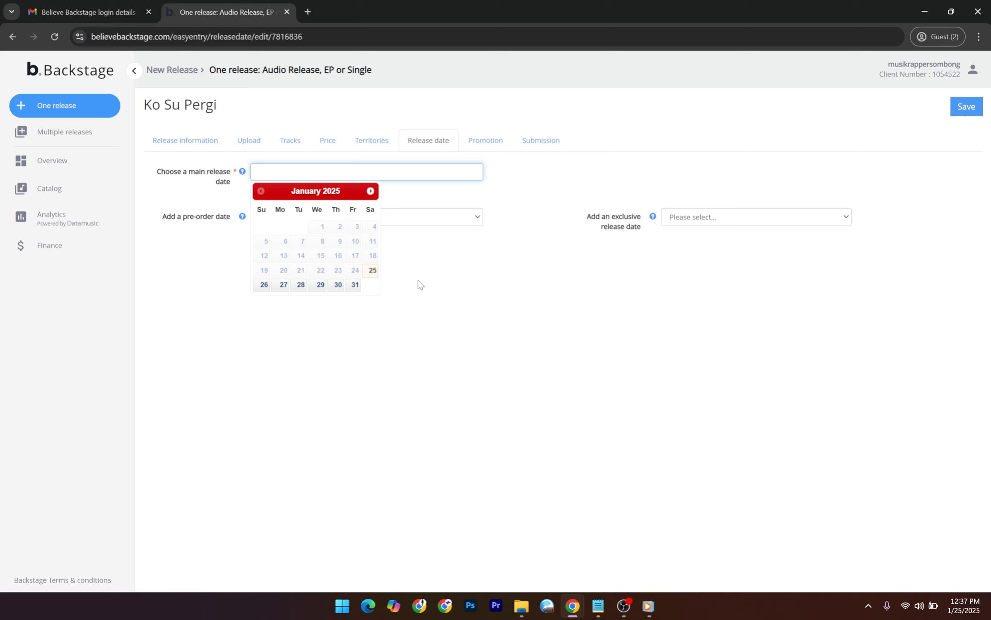
left_click(419, 284)
left_click(319, 173)
left_click(436, 290)
left_click(330, 176)
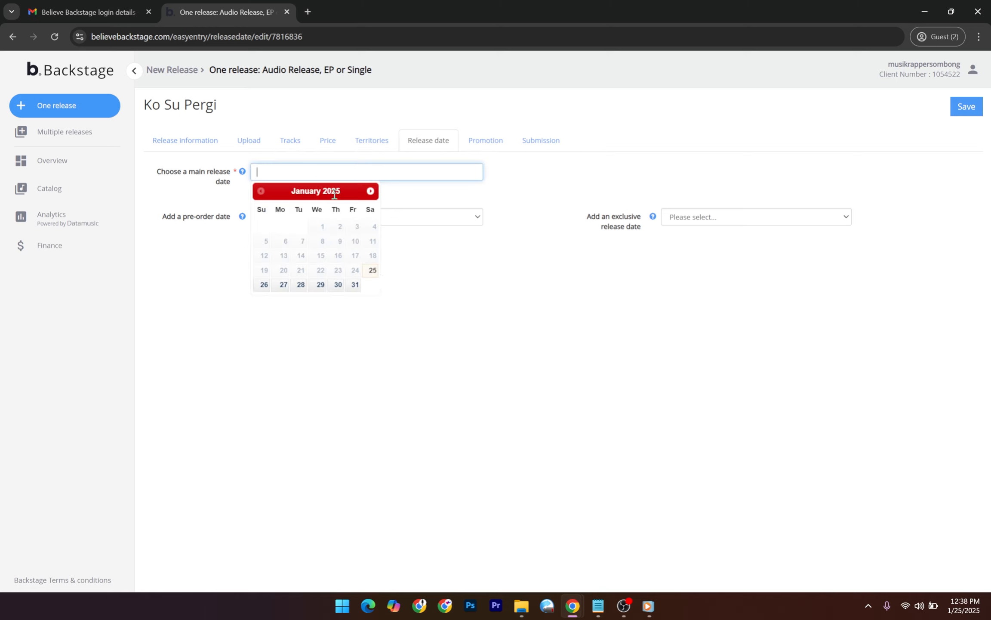
left_click(373, 270)
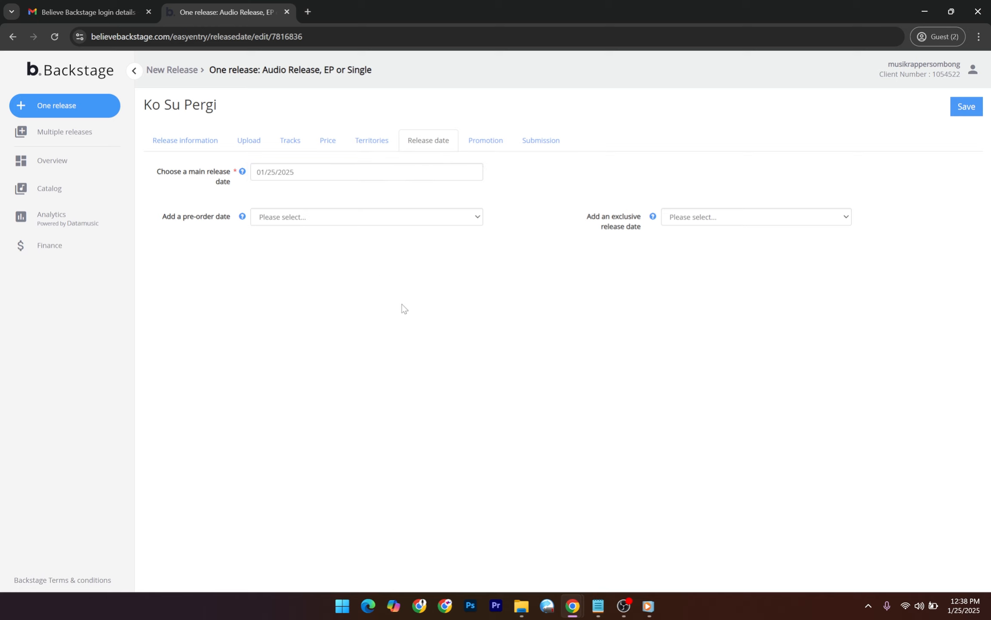
left_click(344, 176)
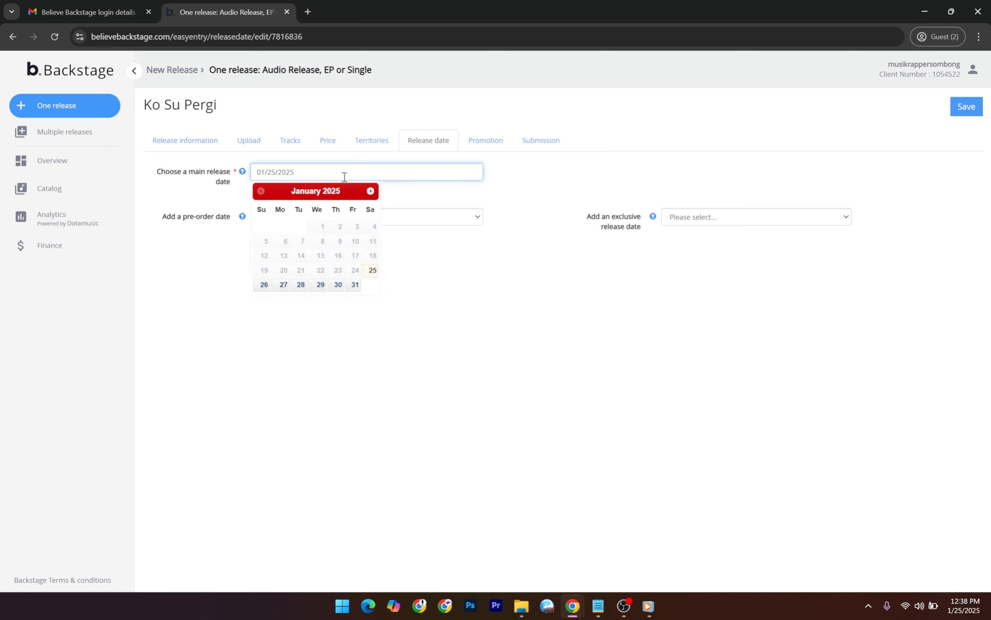
left_click(373, 273)
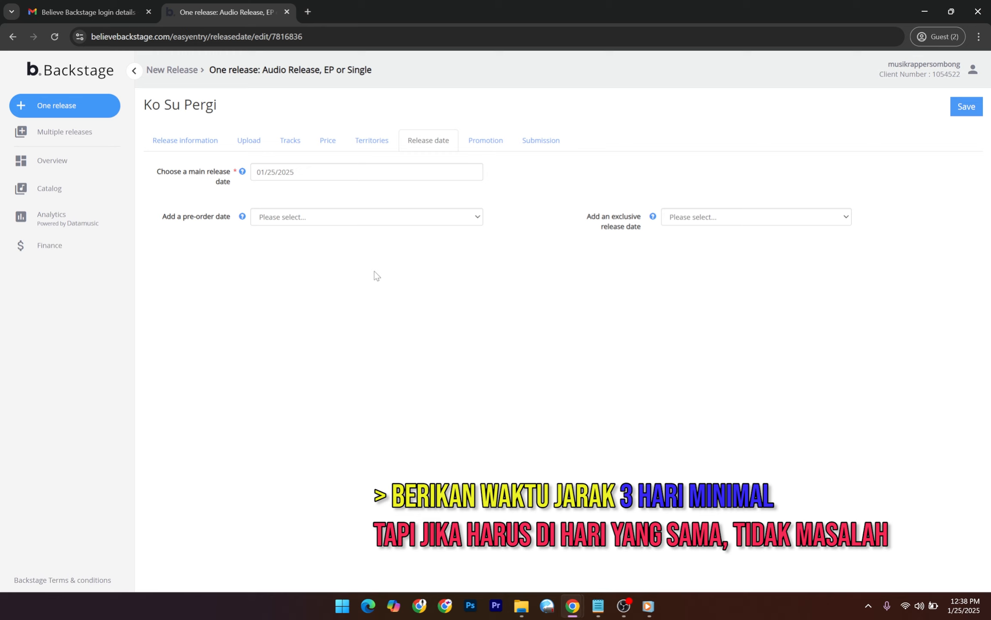
left_click(315, 175)
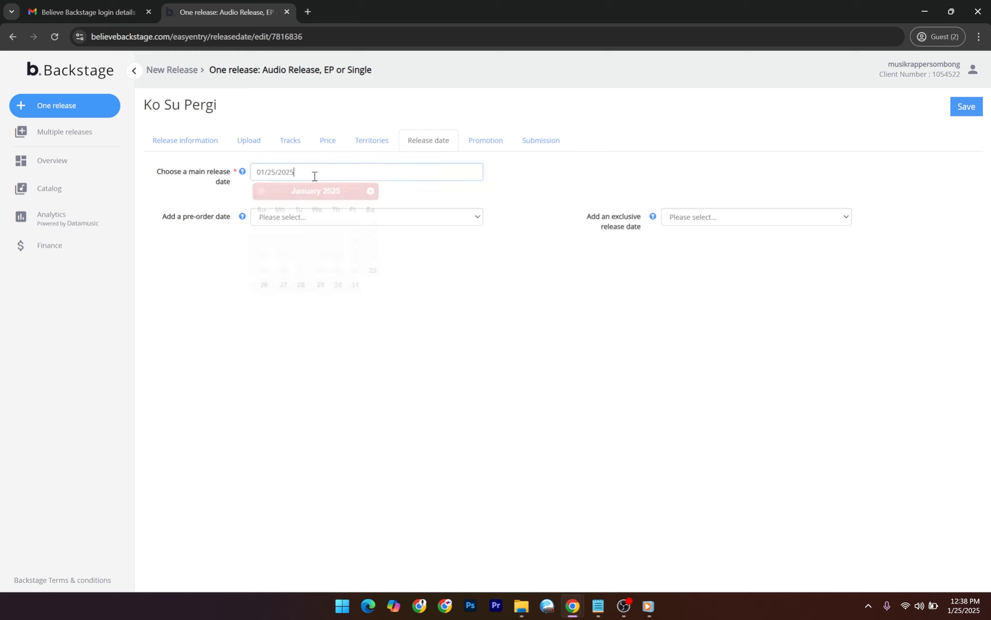
left_click(374, 275)
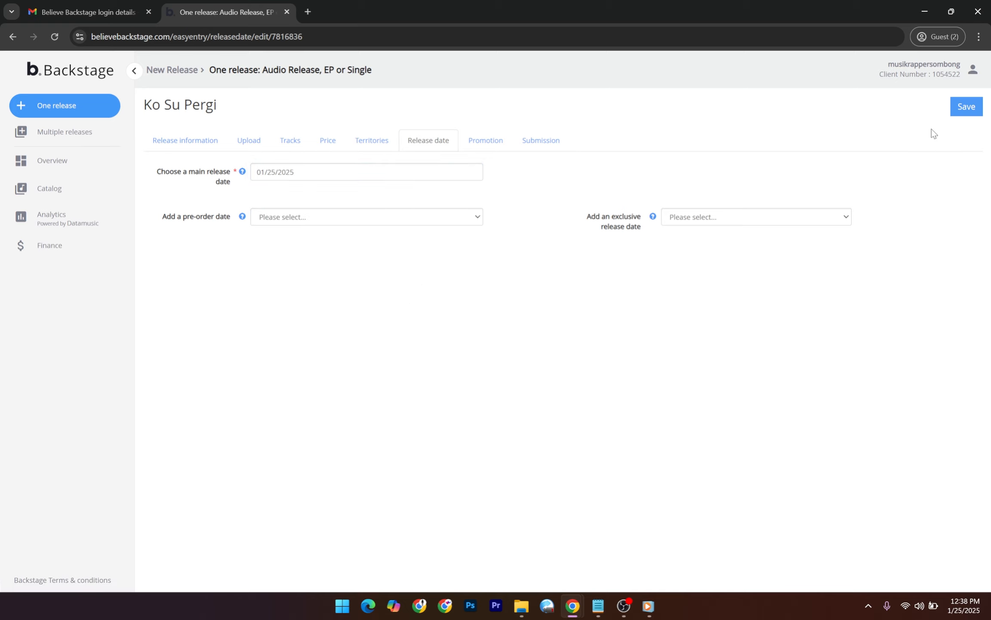
left_click(967, 113)
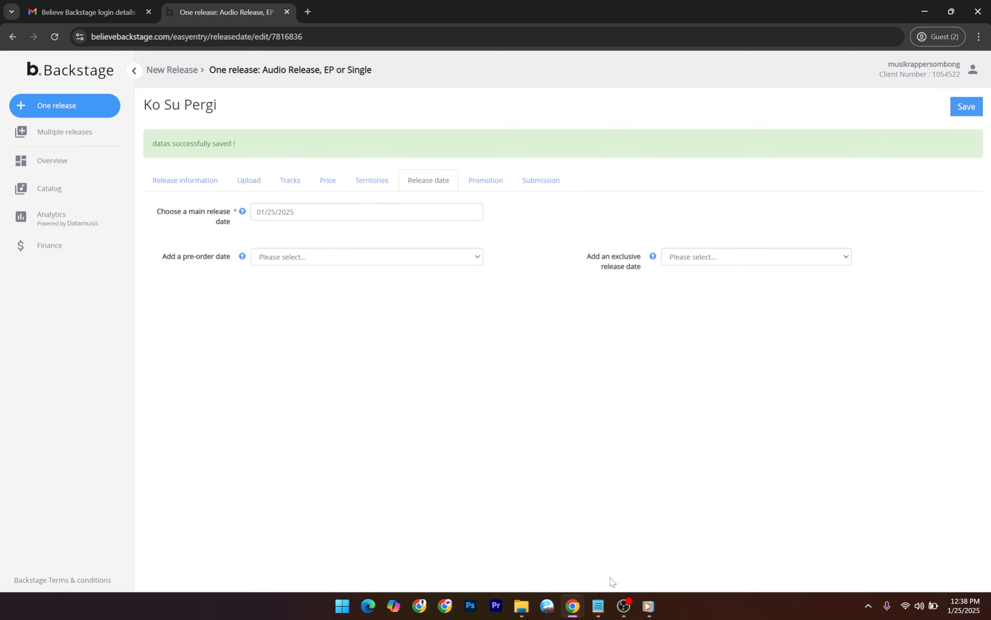
Bring the finished audio uploader window forward and close it.
mouse_move(573, 604)
left_click(640, 534)
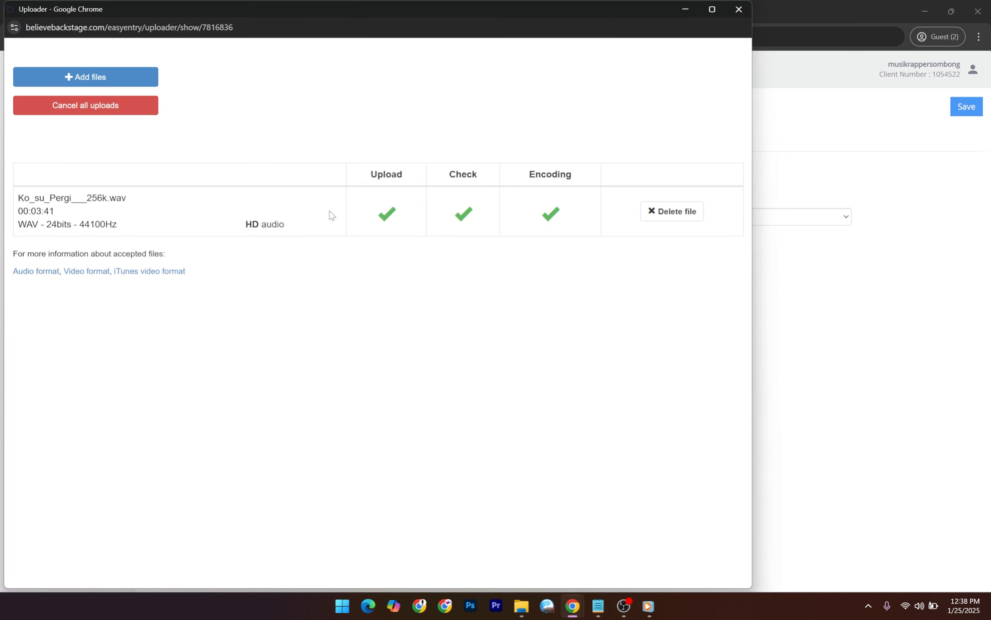
left_click_drag(548, 216, 462, 211)
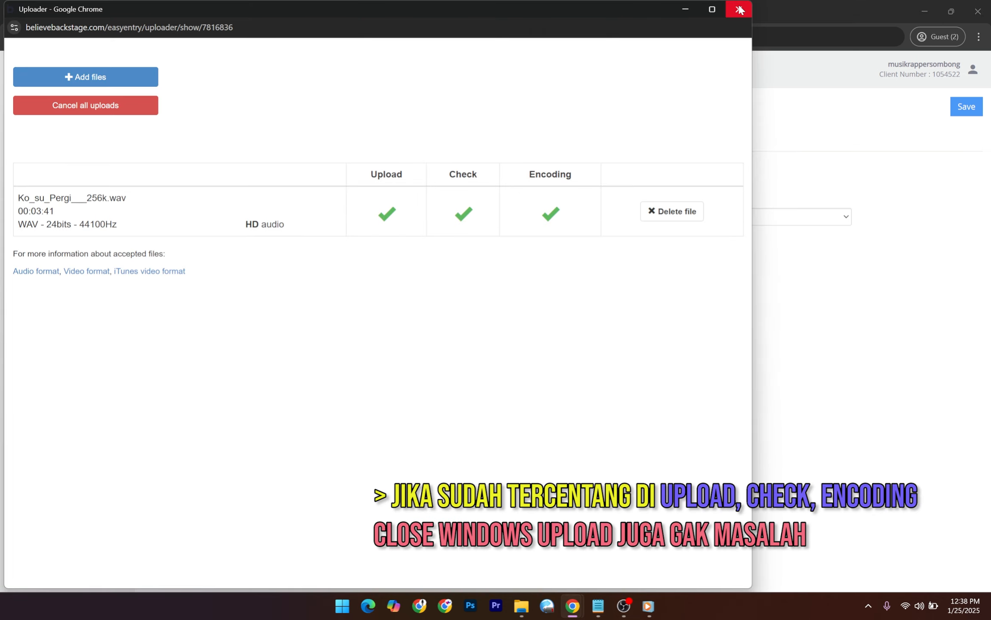
left_click(739, 9)
left_click(448, 98)
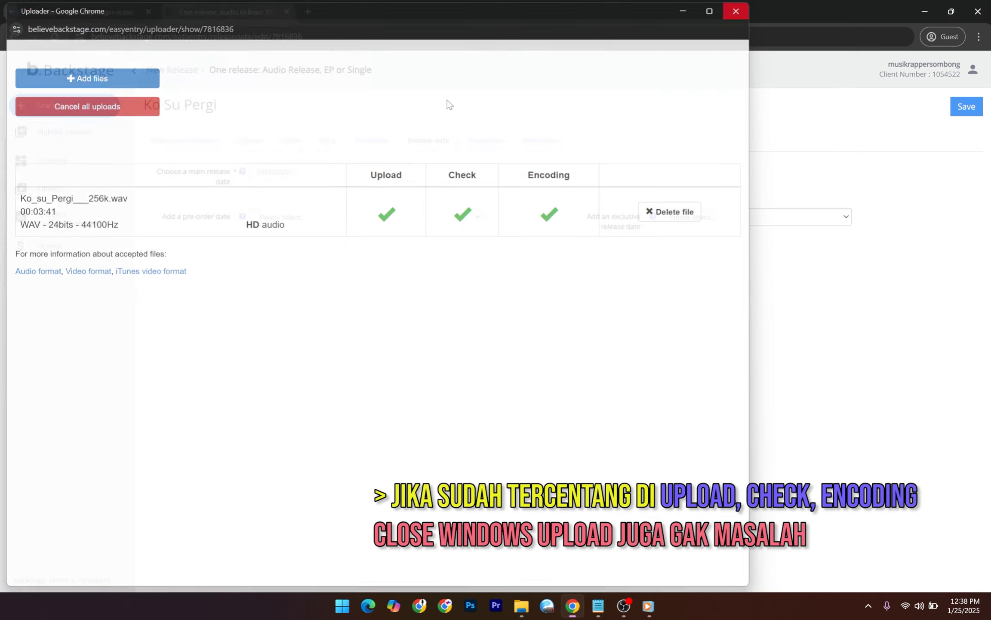
Go to the release's Promotion step and scroll through it.
left_click(495, 147)
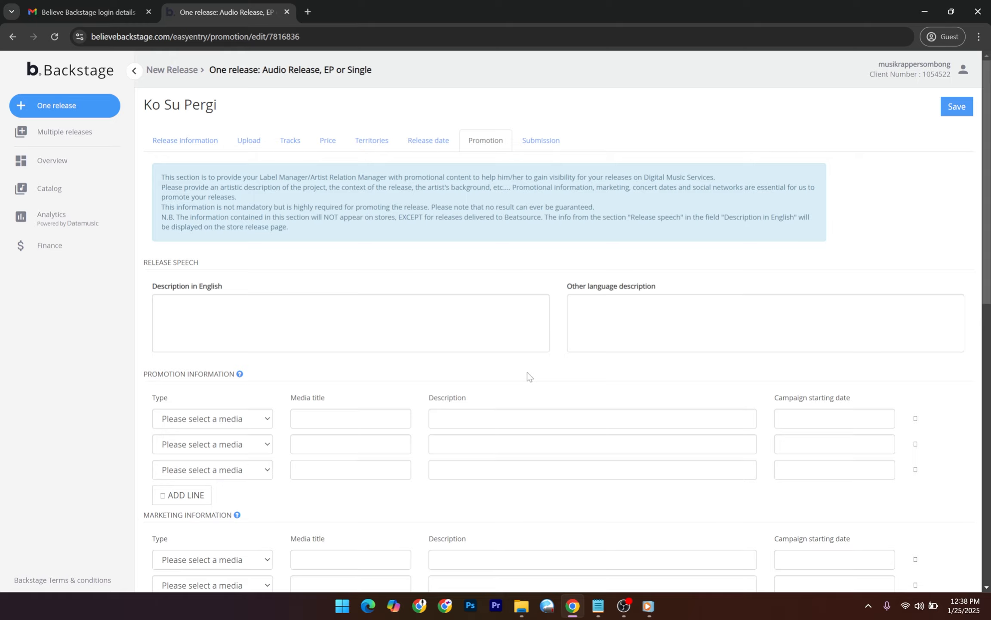
scroll(528, 376, "down", 6)
scroll(518, 223, "up", 6)
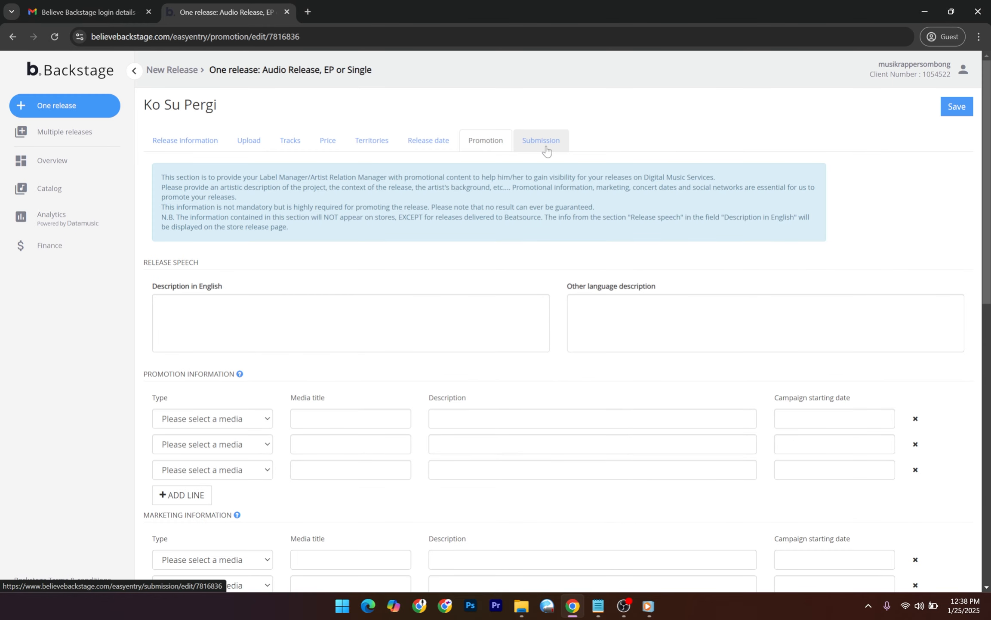
Open the Submission step, scroll the release summary, and highlight the submission warning.
left_click(545, 147)
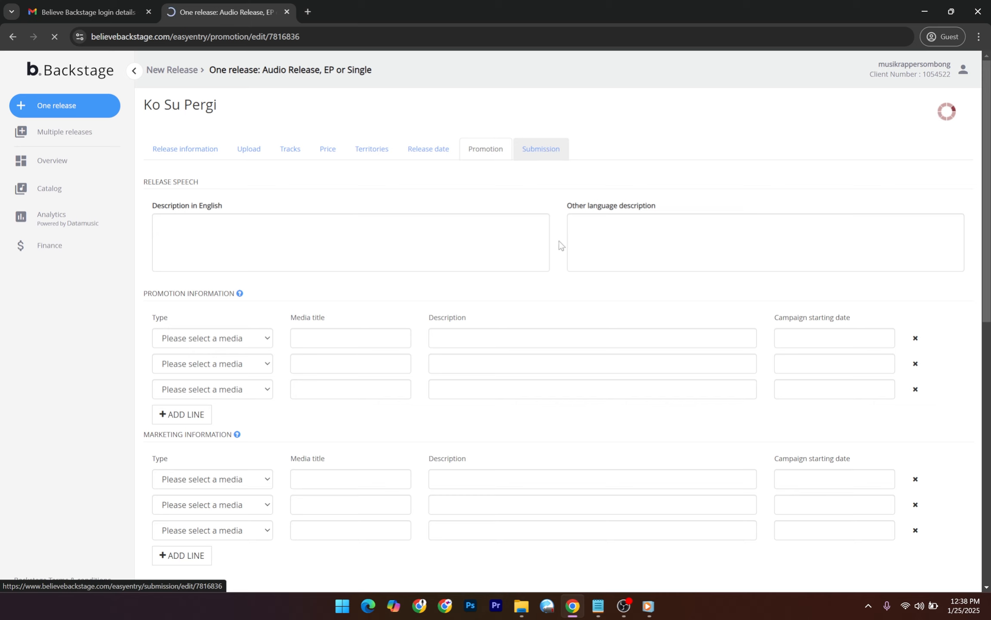
scroll(521, 296, "down", 5)
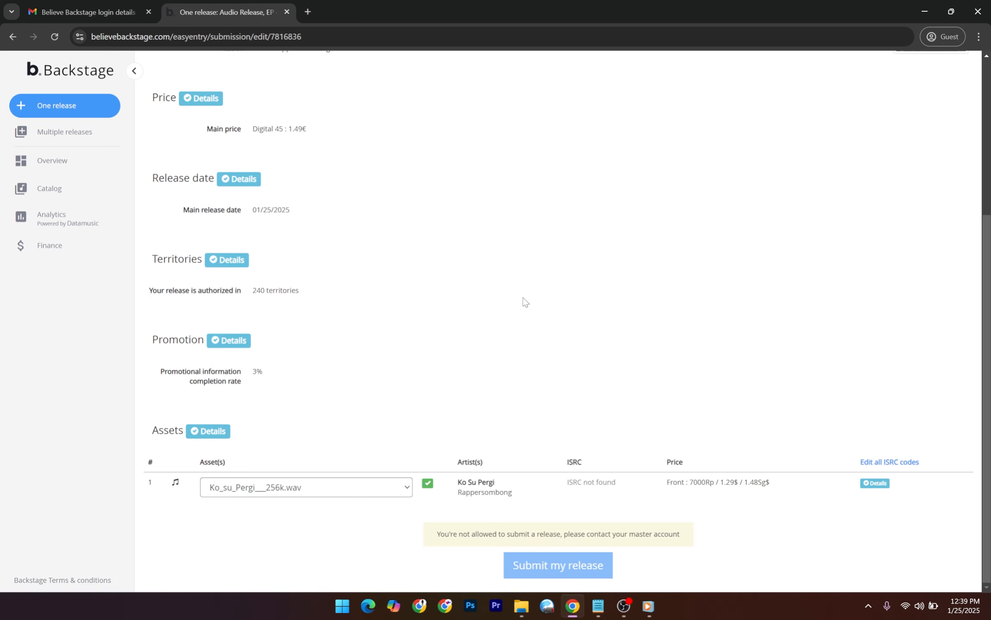
scroll(526, 303, "up", 5)
scroll(526, 303, "down", 5)
scroll(532, 303, "up", 5)
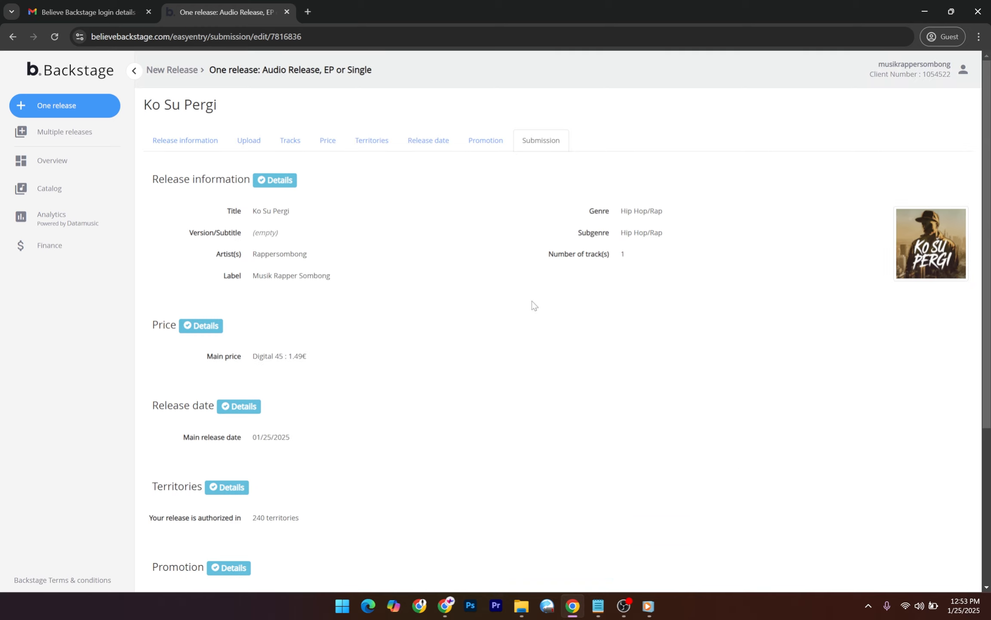
scroll(533, 301, "down", 5)
scroll(533, 300, "up", 5)
scroll(533, 300, "down", 5)
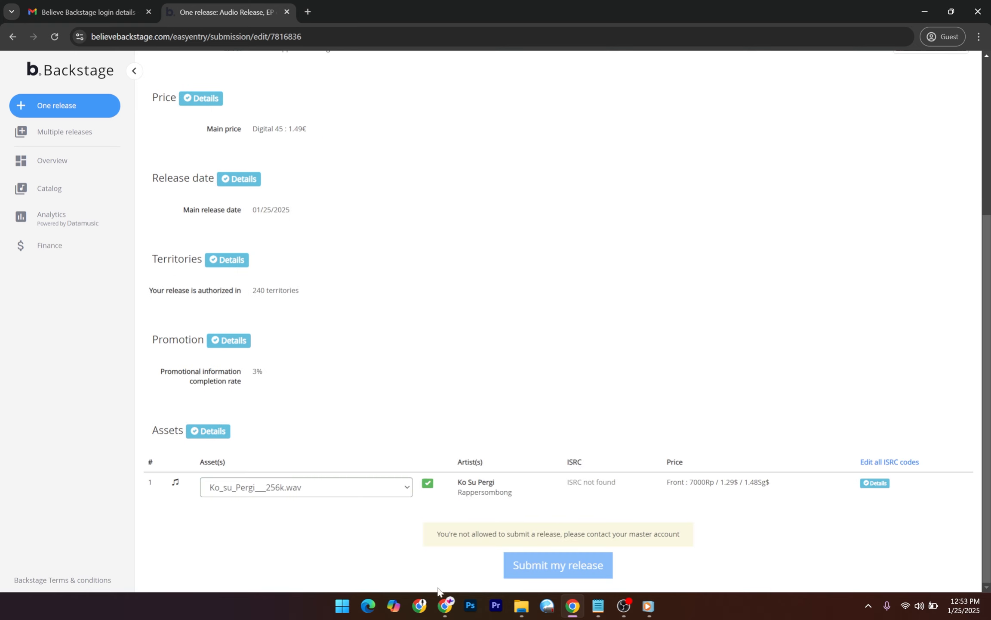
left_click_drag(433, 537, 645, 535)
left_click(677, 535)
Recheck the 01/25/2025 date, 240 territories and audio asset, rereading the not-allowed-to-submit notice.
scroll(285, 161, "up", 5)
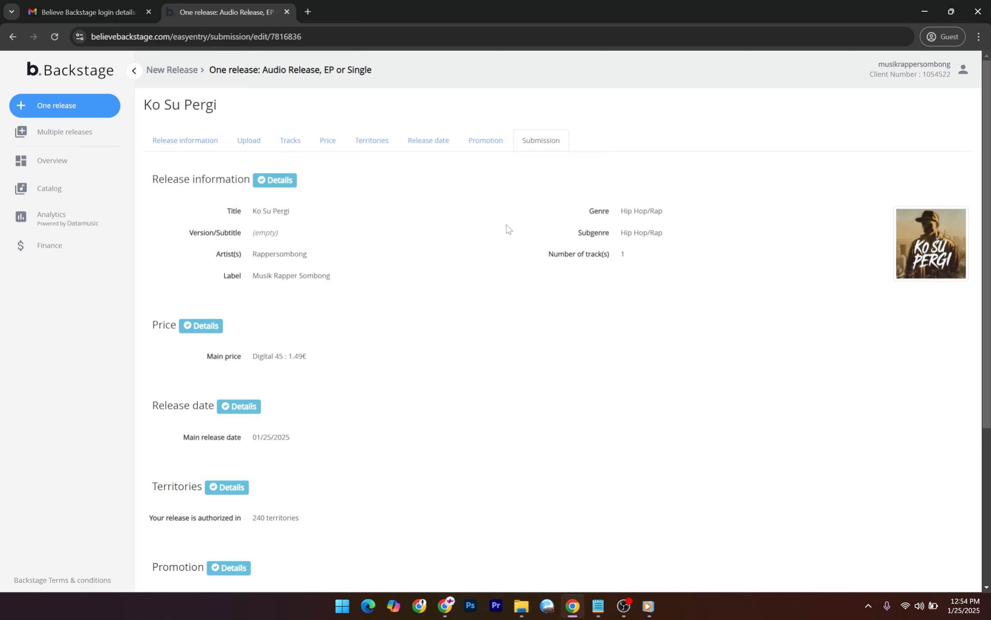
scroll(510, 228, "down", 5)
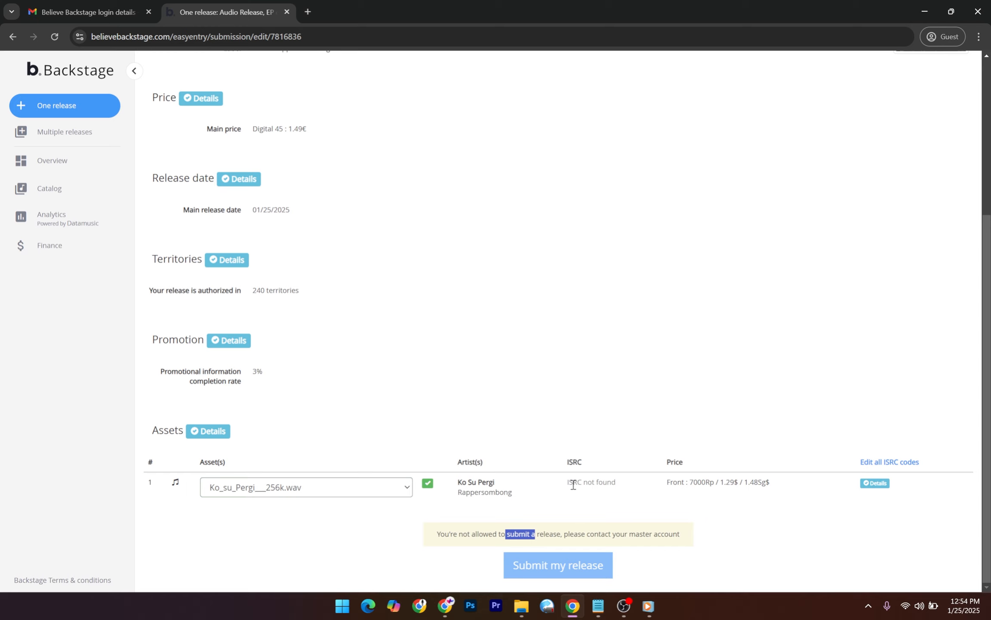
left_click(599, 532)
left_click_drag(443, 534, 655, 531)
left_click(645, 499)
scroll(621, 383, "up", 5)
scroll(622, 383, "down", 5)
scroll(621, 383, "up", 5)
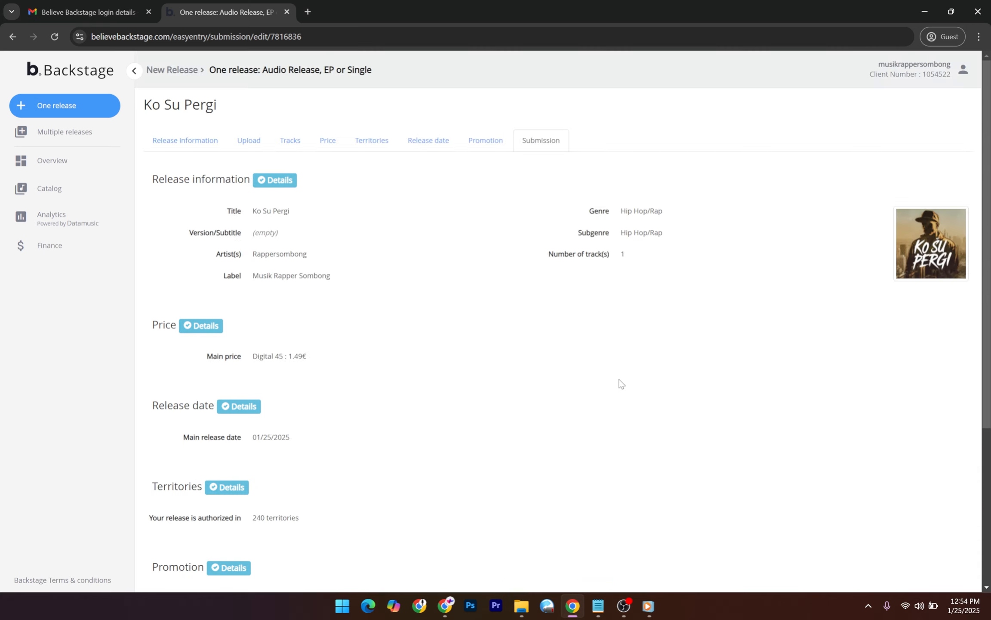
scroll(470, 283, "down", 5)
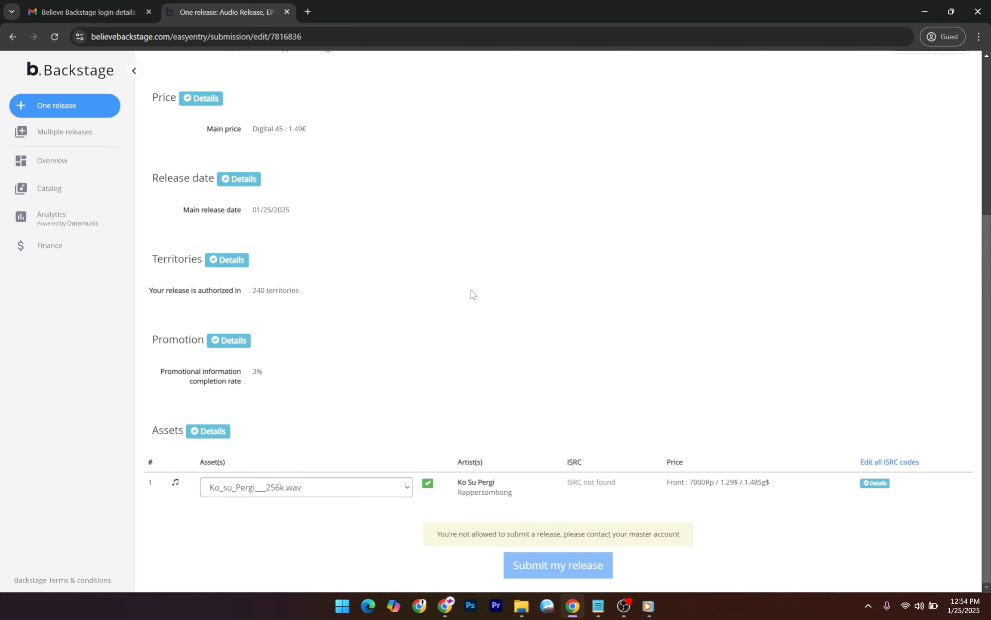
scroll(473, 295, "up", 4)
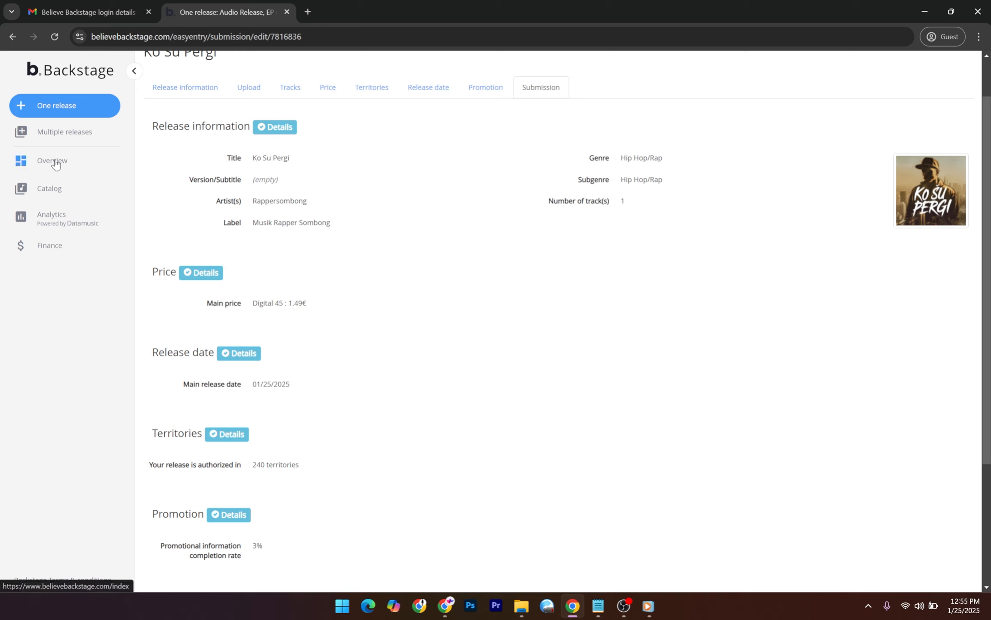
Check the Ko Su Pergi draft row in Catalog, then open Analytics Daily Trends.
left_click(57, 194)
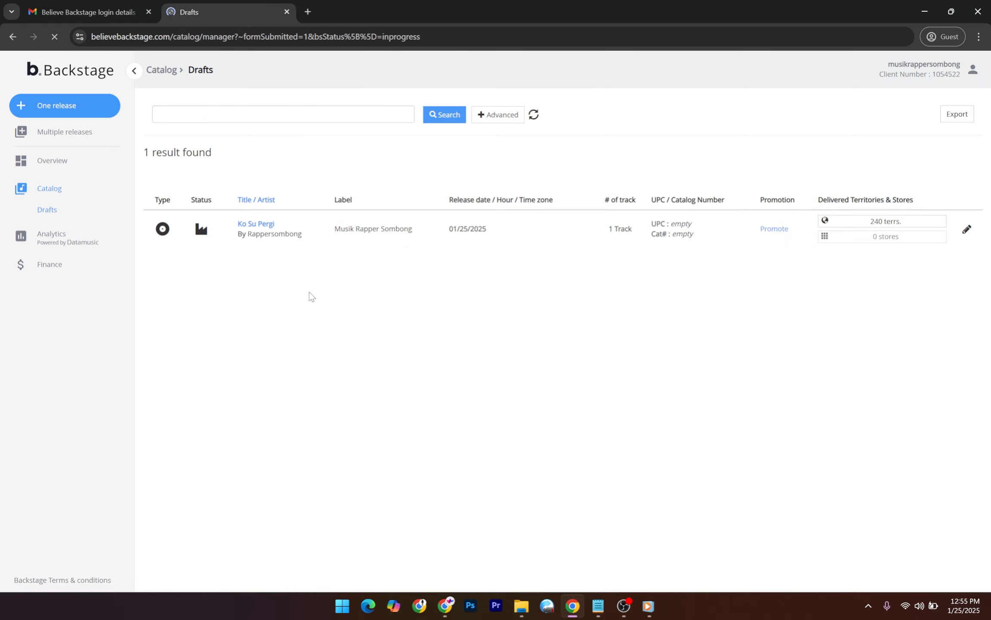
left_click_drag(326, 234, 460, 261)
left_click(880, 317)
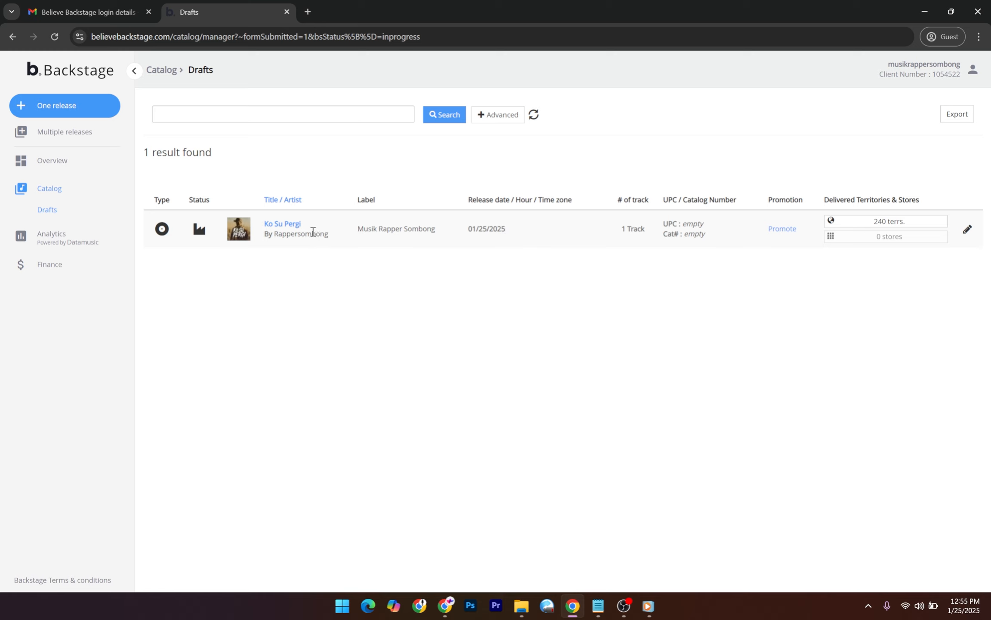
left_click(49, 237)
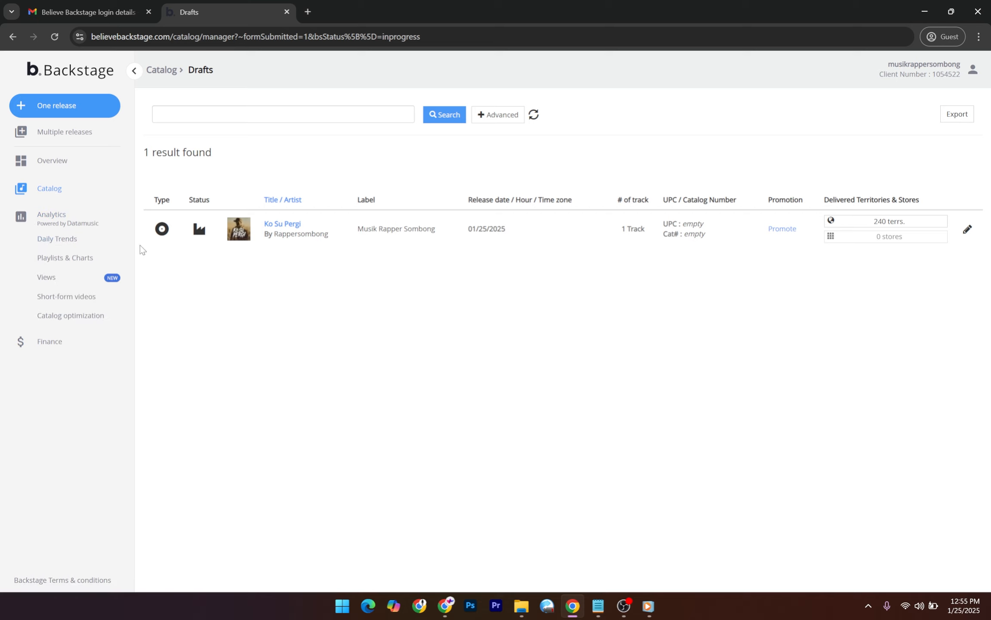
left_click(81, 246)
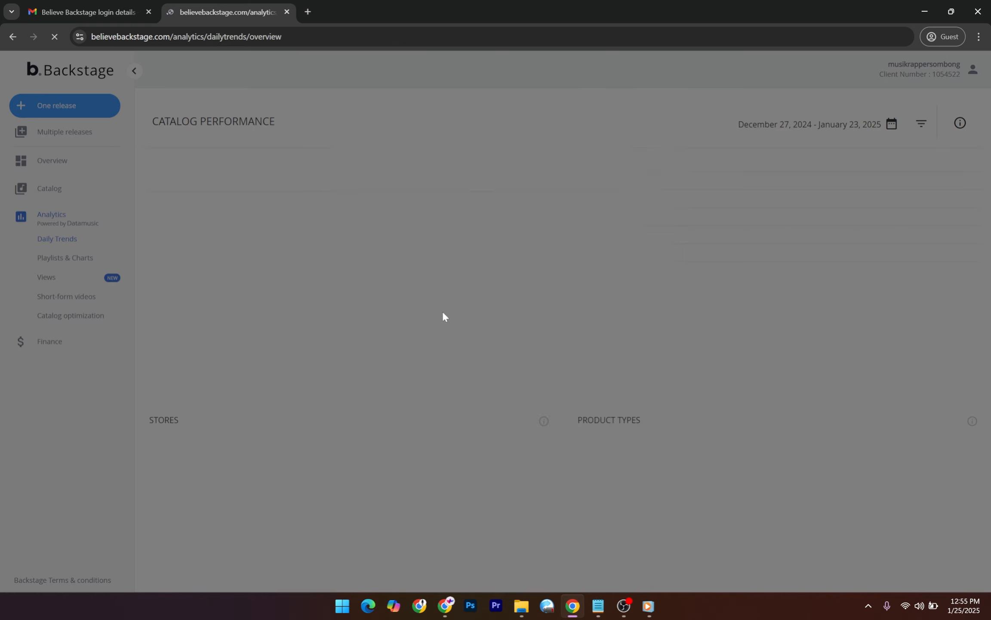
Dismiss the Daily Trends notice, scan the streams chart and Top tracks, then open Playlists & Charts.
left_click(624, 461)
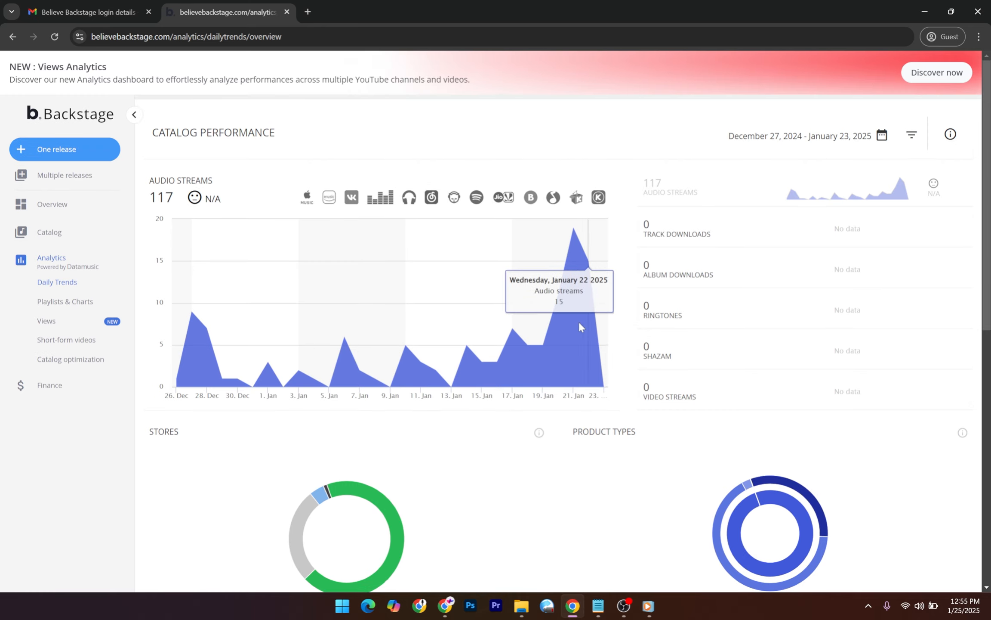
scroll(527, 396, "down", 10)
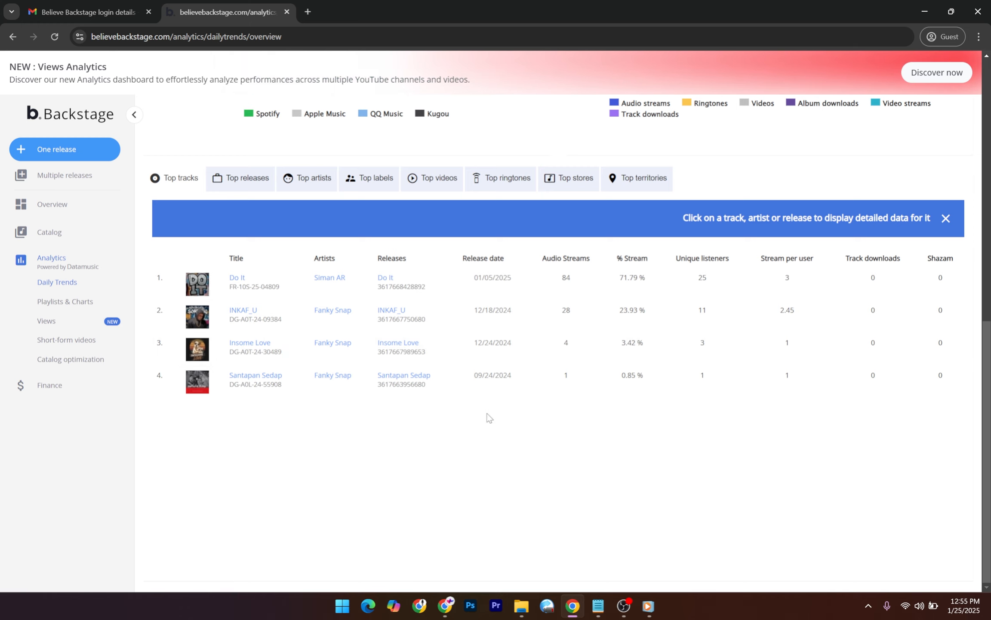
scroll(486, 415, "up", 2)
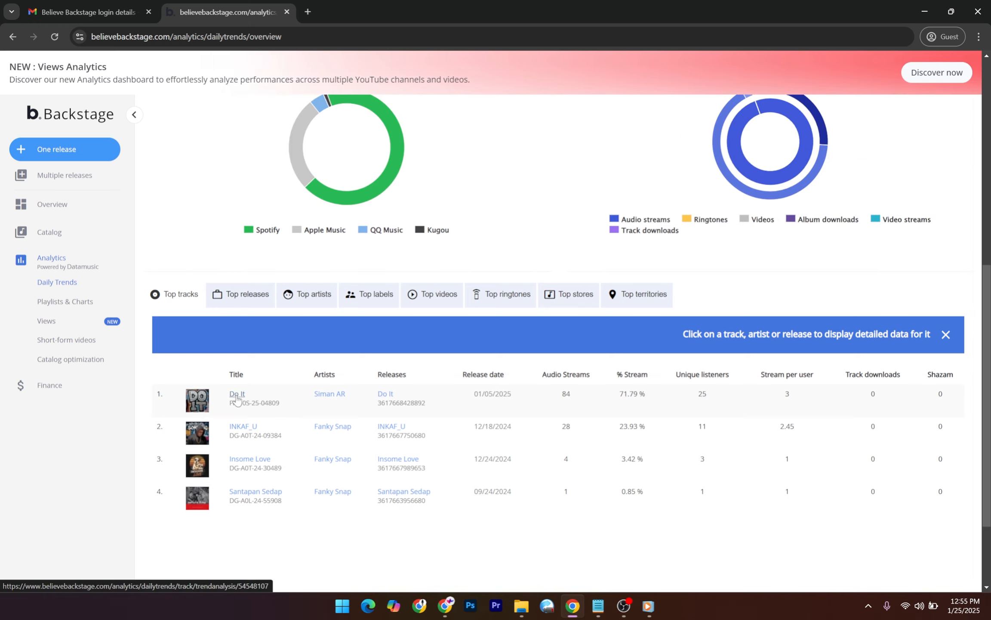
scroll(235, 454, "down", 1)
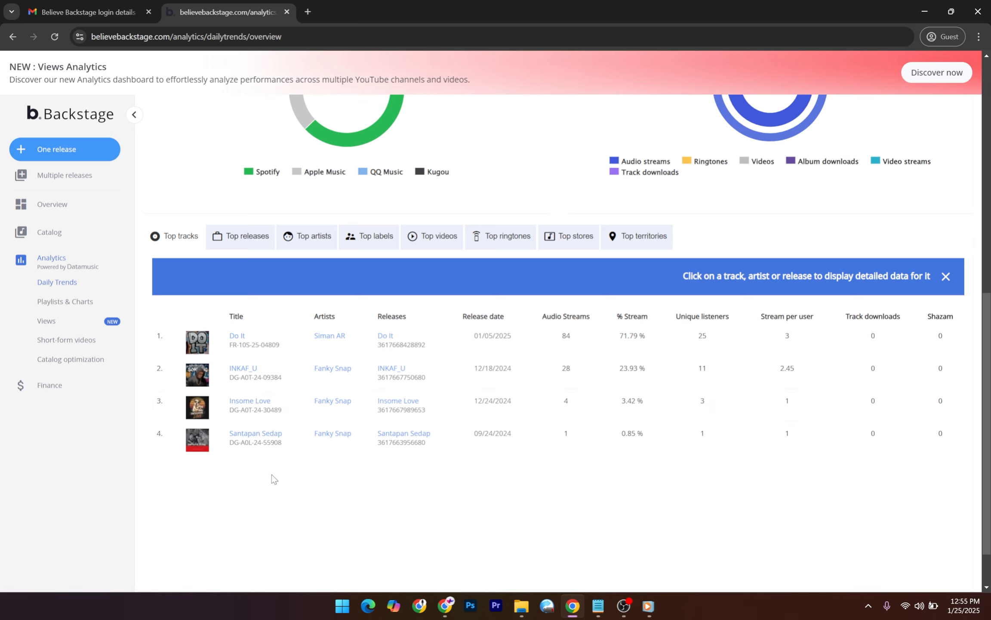
scroll(272, 474, "up", 7)
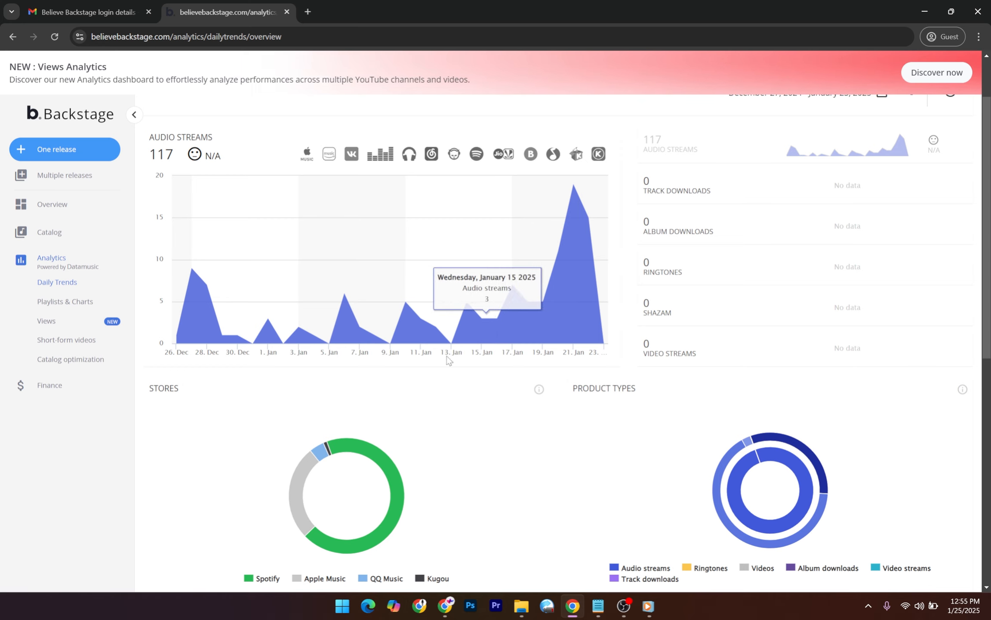
scroll(507, 292, "down", 5)
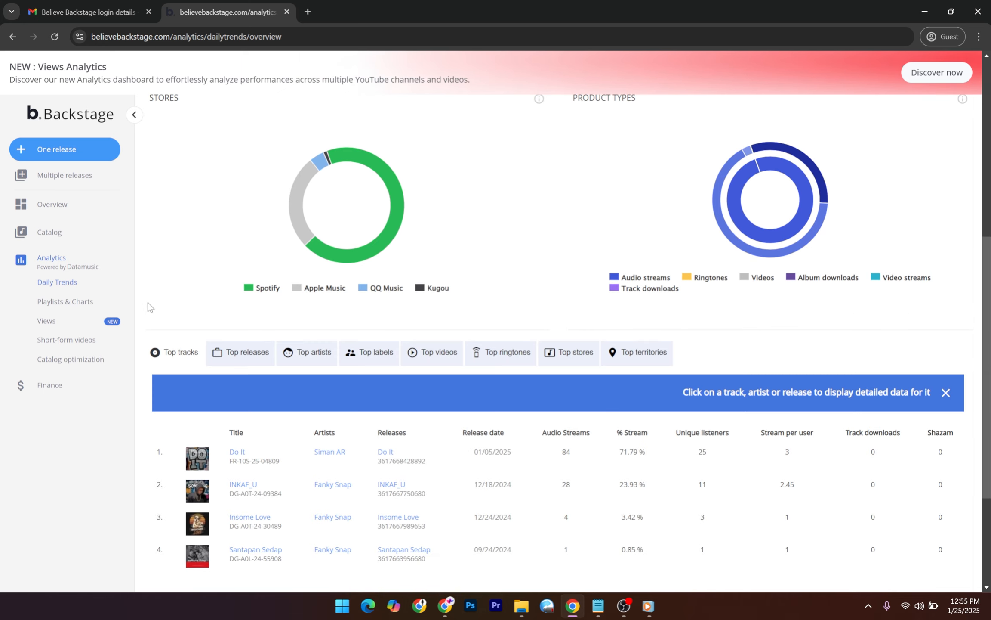
left_click(65, 302)
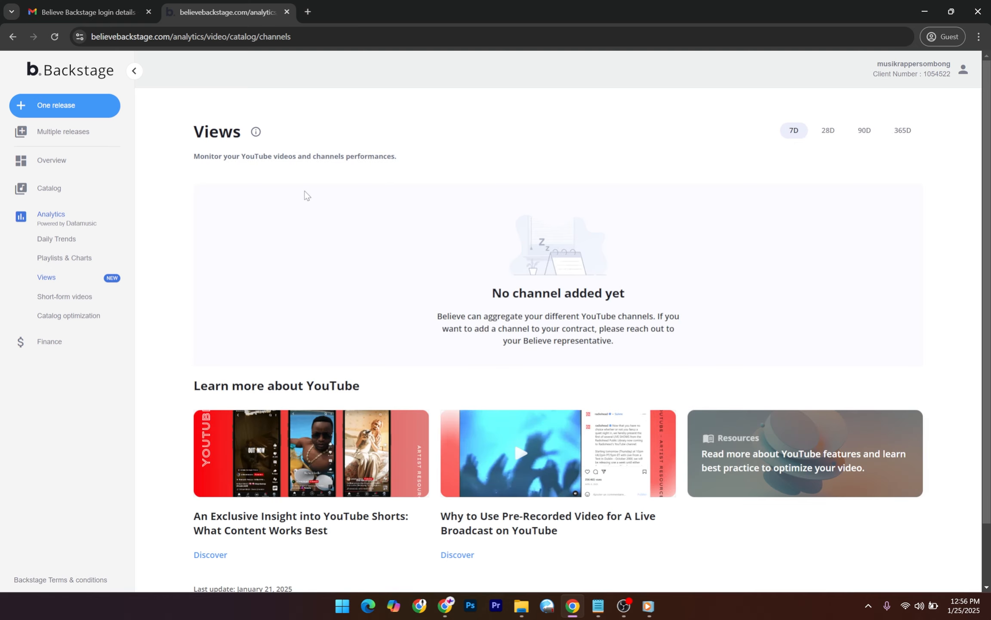
Open Short-form videos analytics and filter by TikTok, then Instagram, showing the 1.1 K-view leader.
left_click(79, 299)
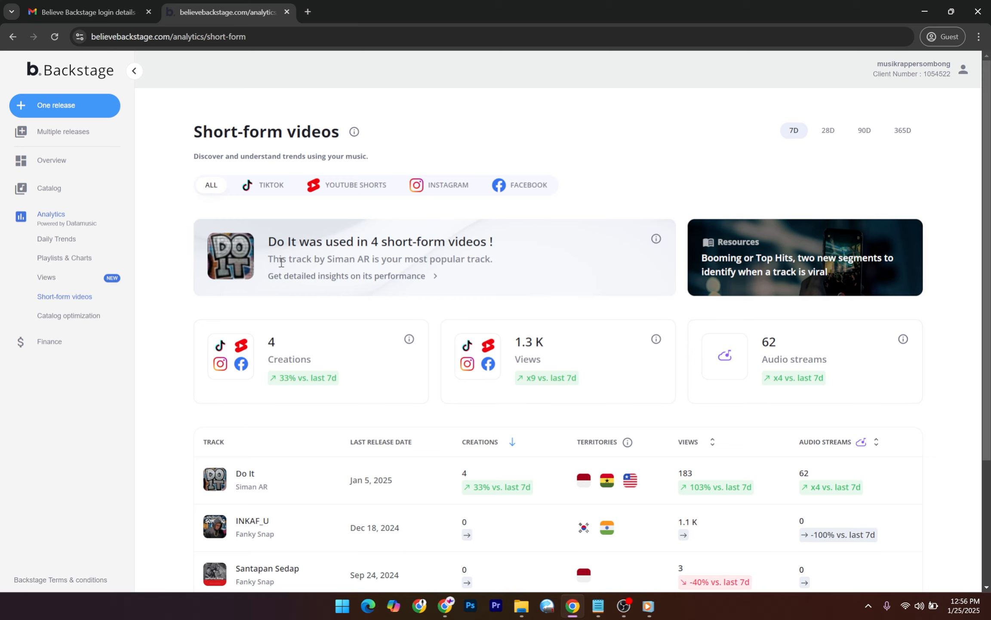
scroll(387, 310, "down", 3)
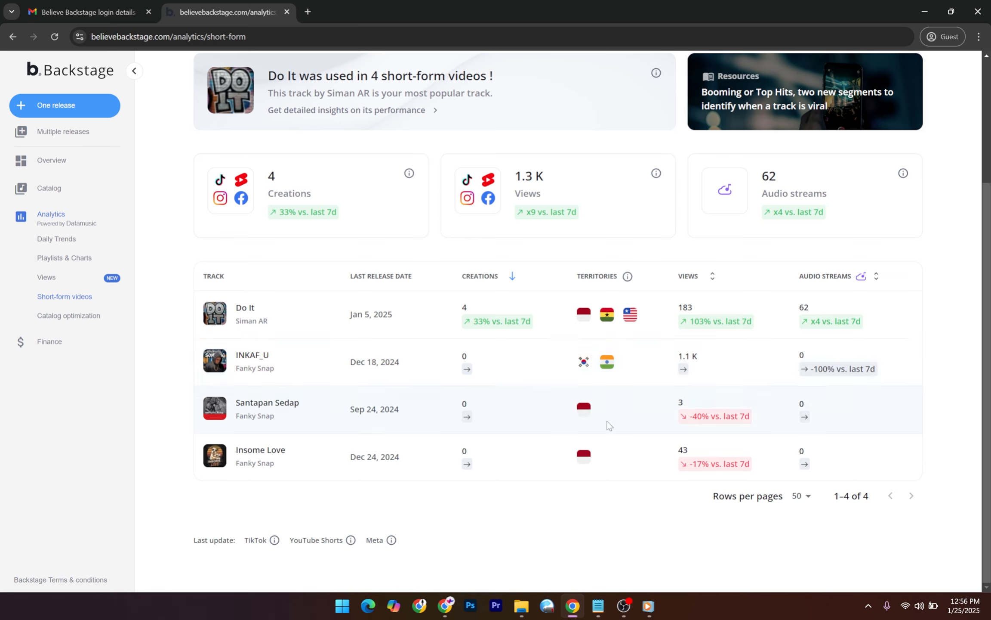
scroll(336, 313, "up", 3)
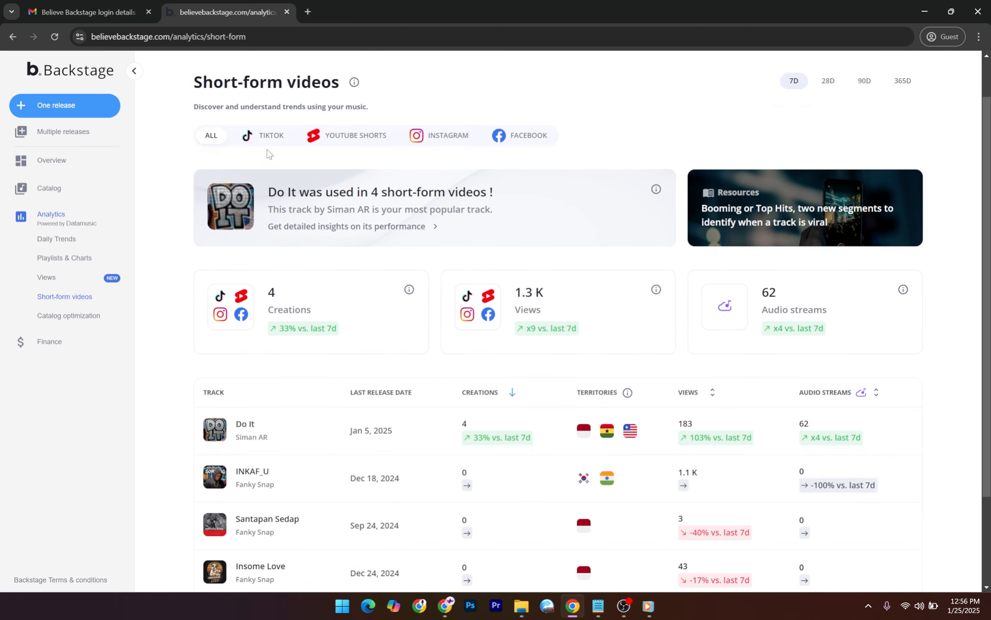
left_click(244, 141)
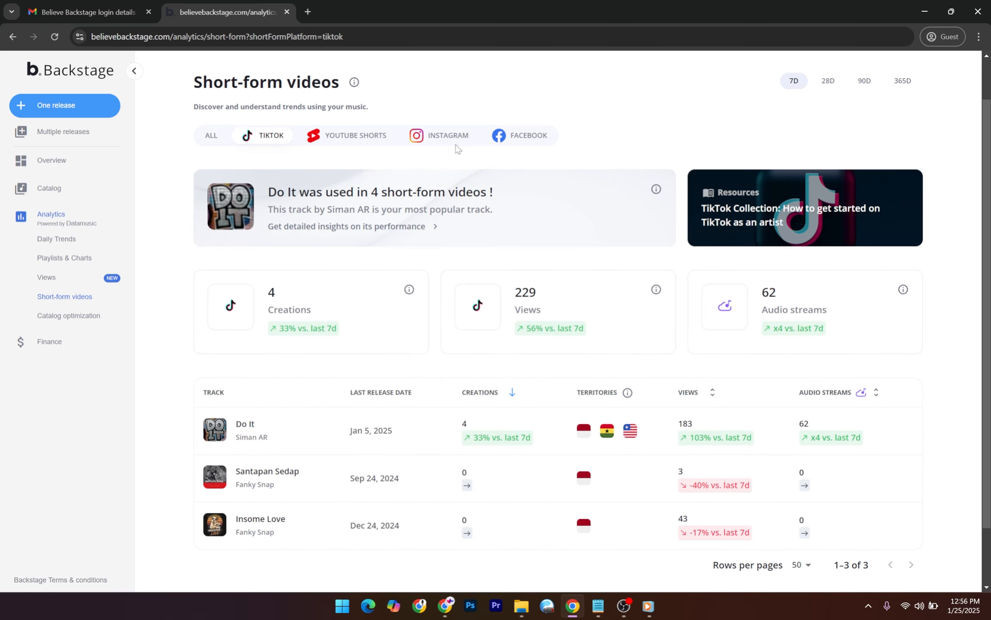
left_click(452, 186)
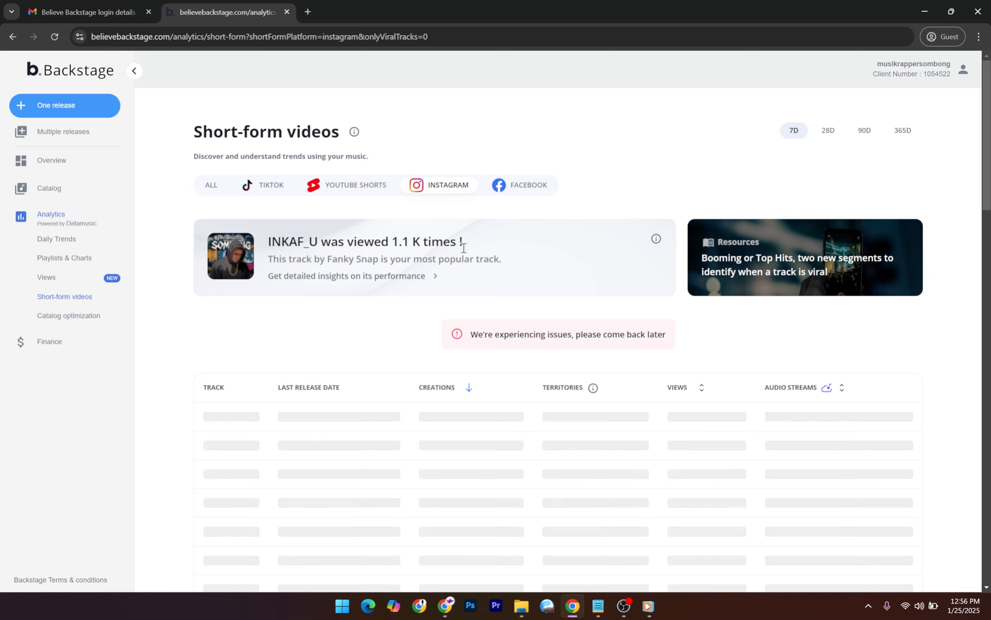
scroll(544, 344, "down", 1)
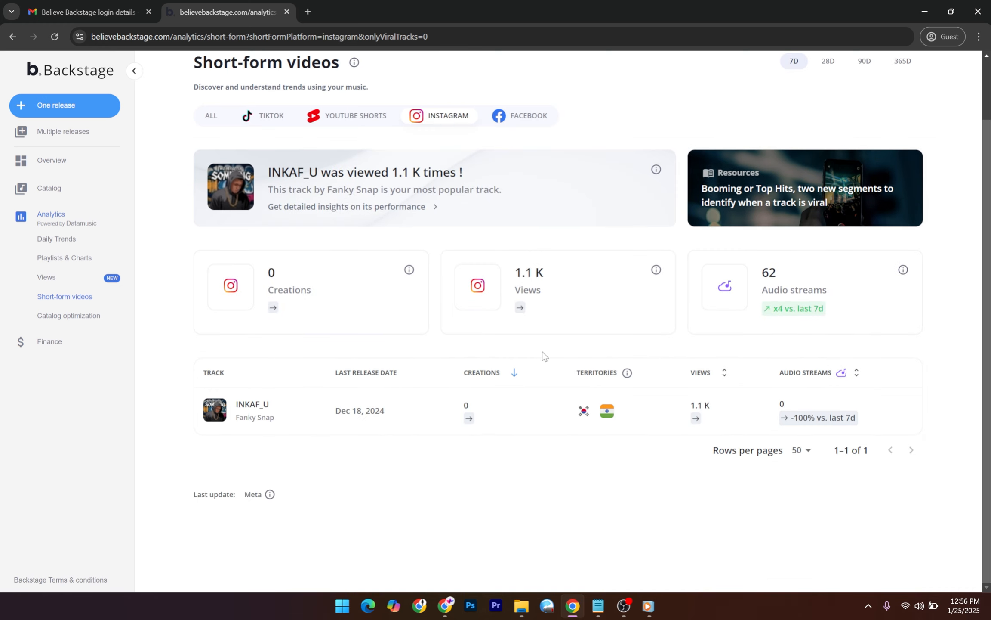
scroll(545, 355, "up", 1)
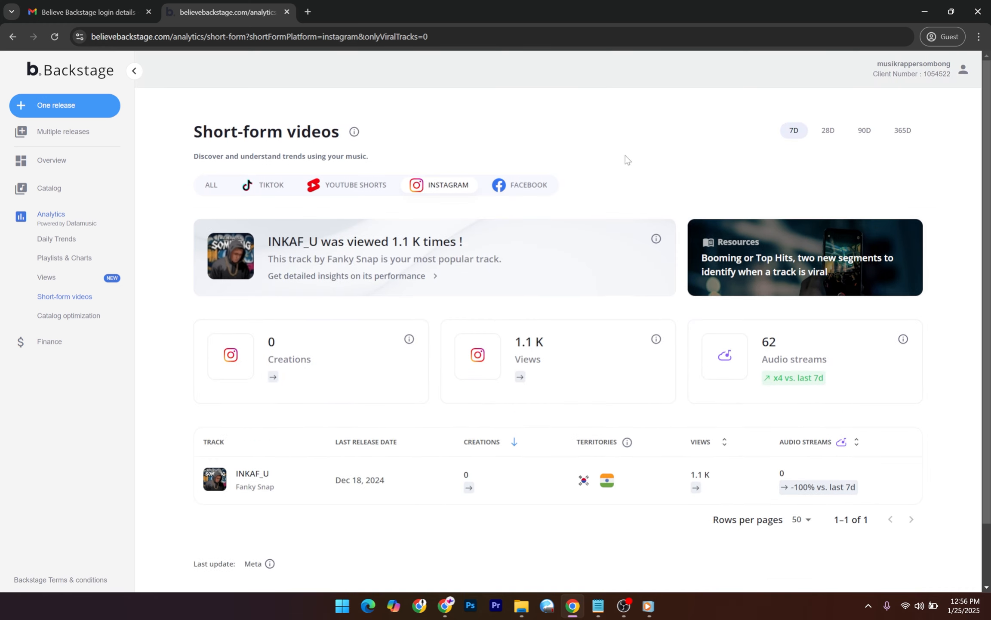